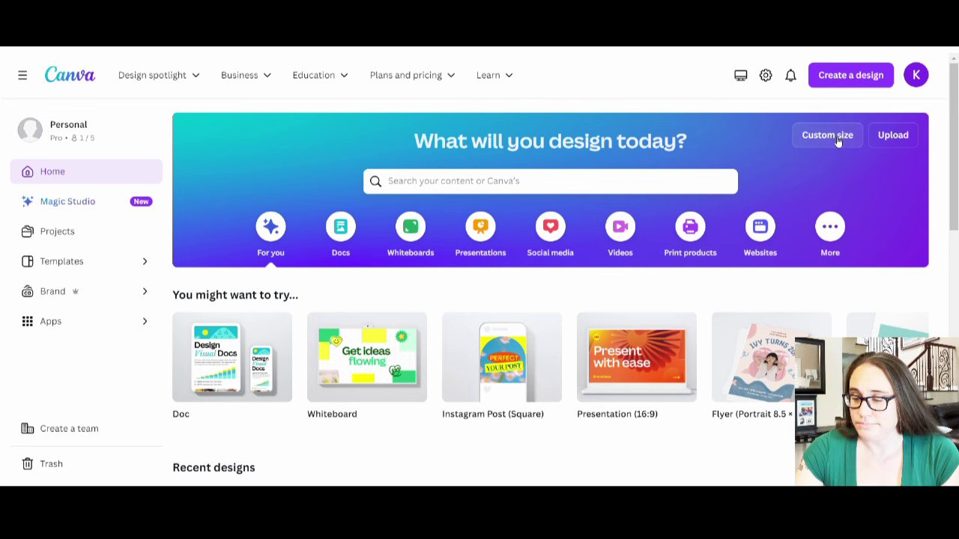
Create a new 4500 × 5400 px design and set its page background to black
{"action": "left_click", "coordinate": [837, 139]}
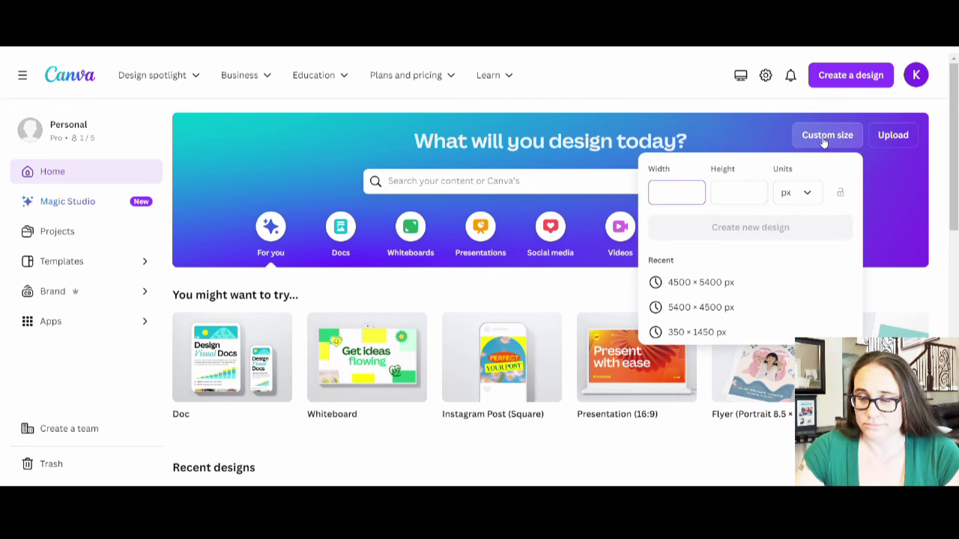
{"action": "left_click", "coordinate": [695, 283]}
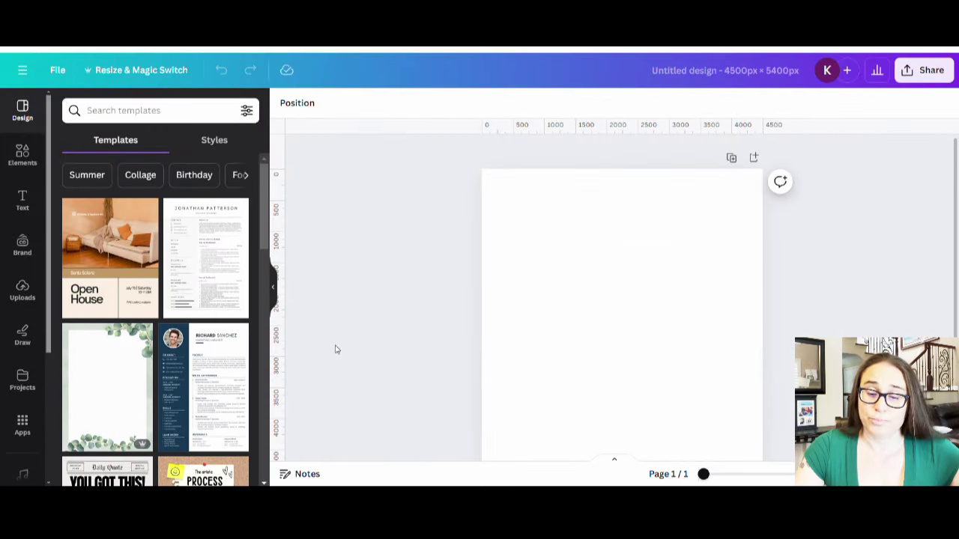
{"action": "left_click", "coordinate": [518, 222]}
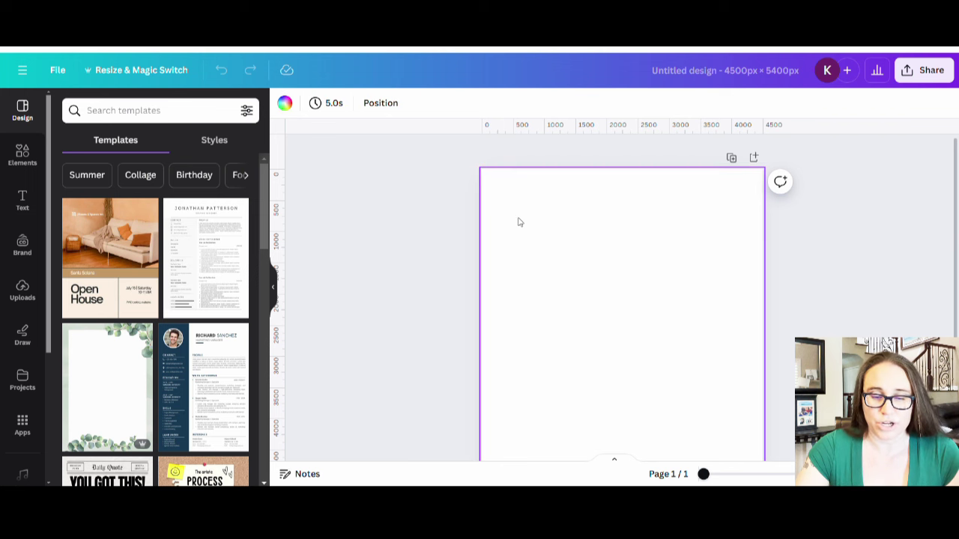
{"action": "left_click", "coordinate": [284, 103]}
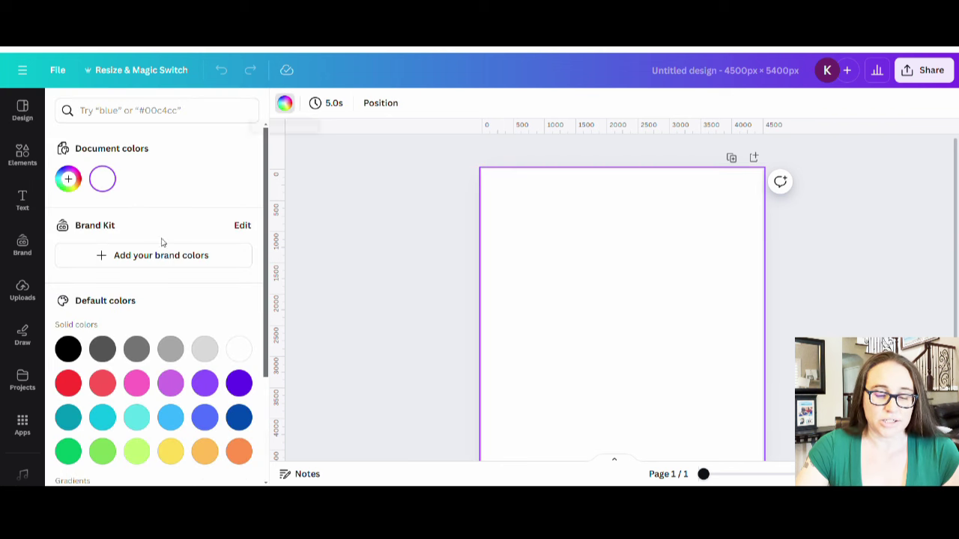
{"action": "left_click", "coordinate": [63, 357]}
{"action": "left_click", "coordinate": [423, 272]}
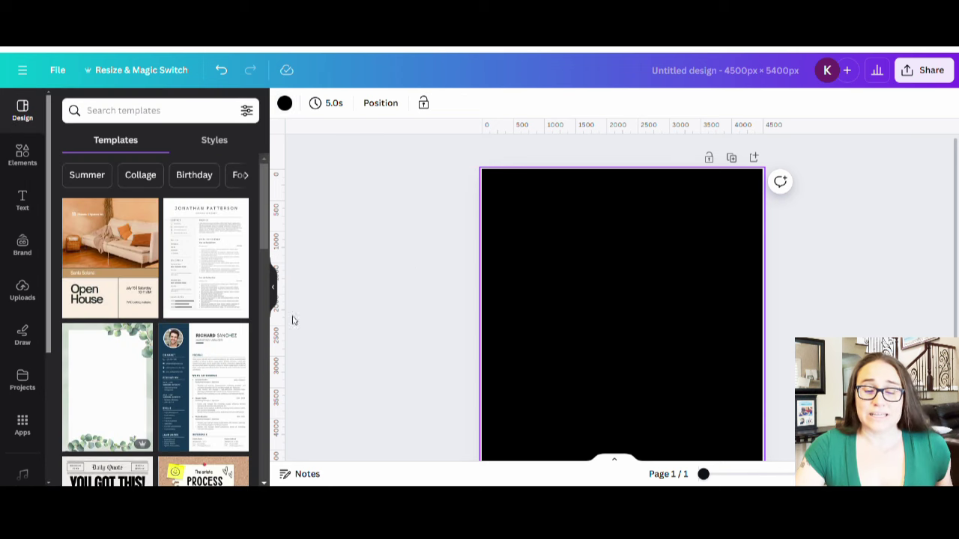
{"action": "left_click", "coordinate": [273, 288]}
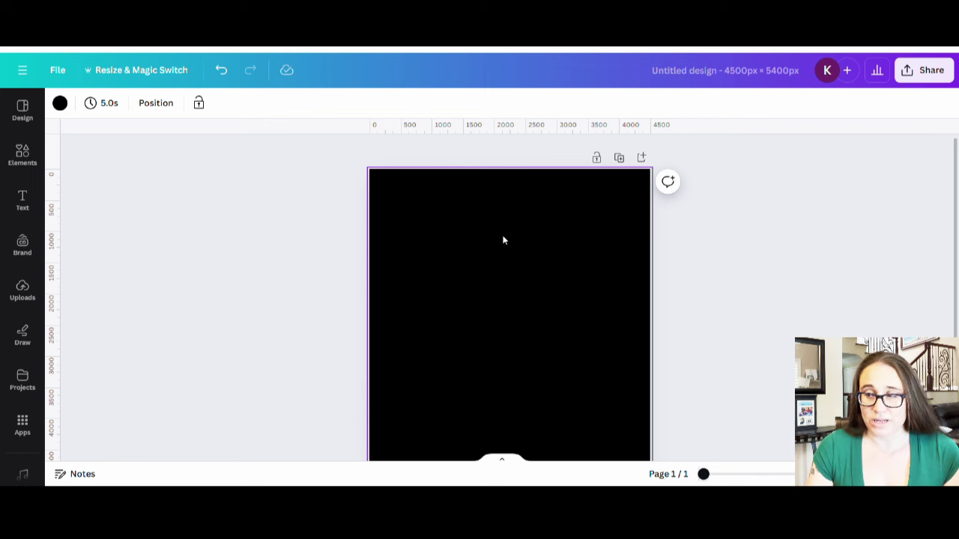
Add a text box reading "find" and place it near the top of the page
{"action": "key", "text": "t"}
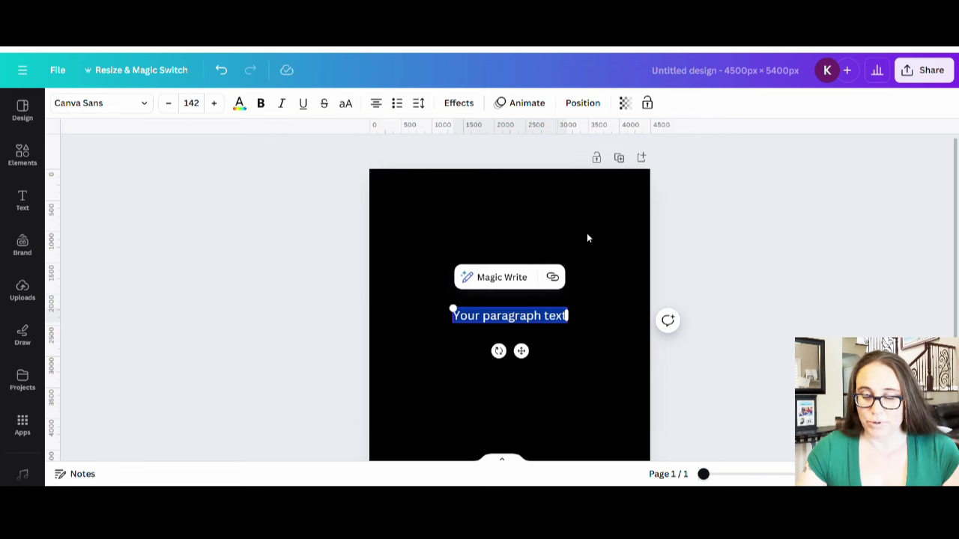
{"action": "type", "text": "find"}
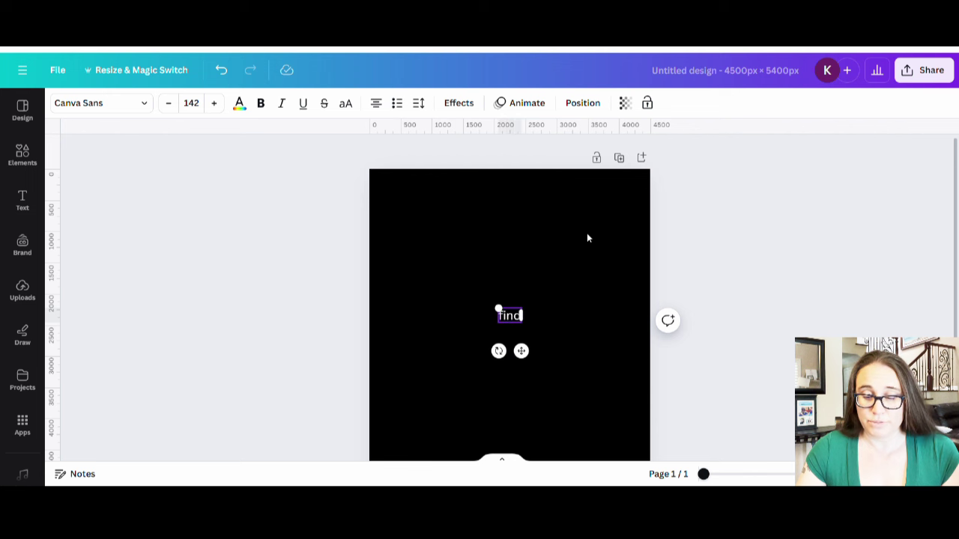
{"action": "left_click", "coordinate": [578, 263]}
{"action": "left_click_drag", "start_coordinate": [510, 320], "coordinate": [501, 209]}
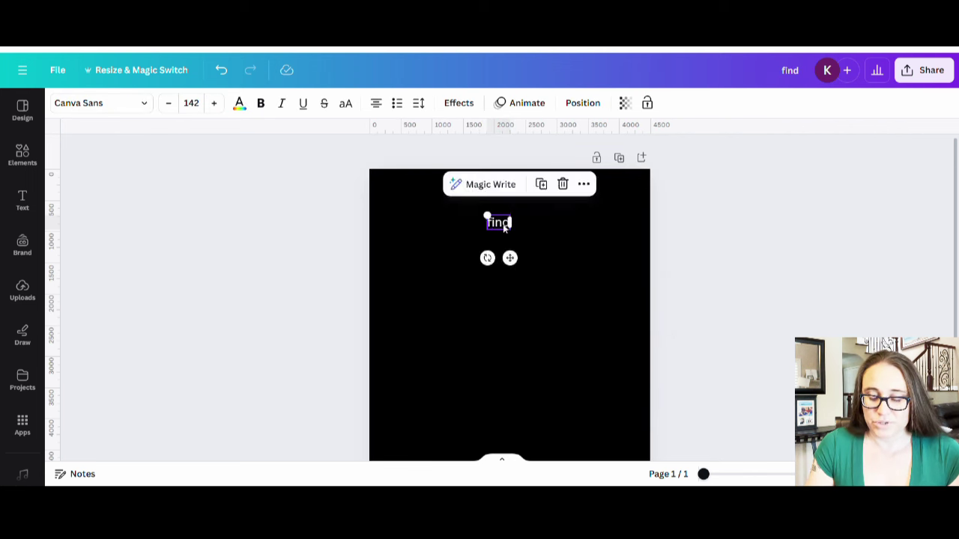
Add a separate text box reading "yourself" and place it centred beneath "find"
{"action": "left_click", "coordinate": [577, 305]}
{"action": "type", "text": "text"}
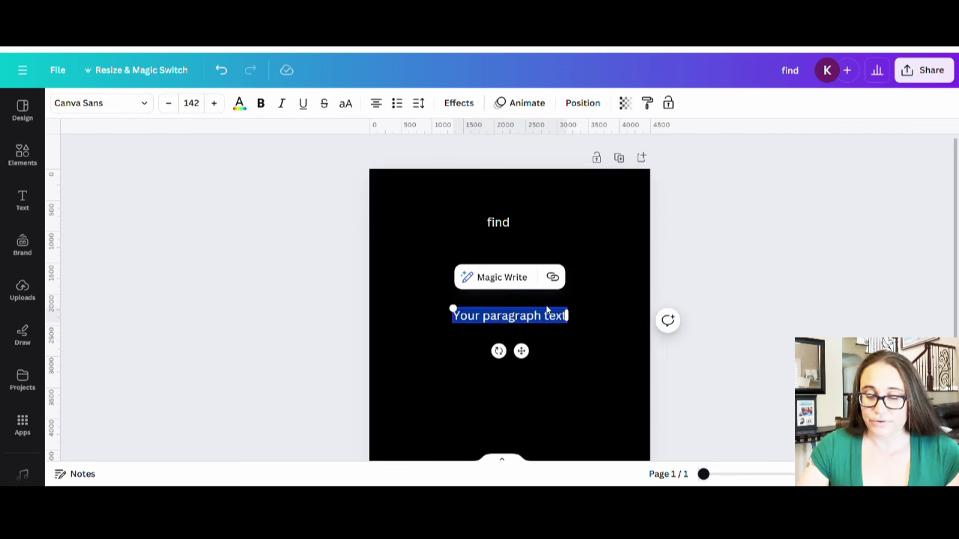
{"action": "type", "text": "yourself"}
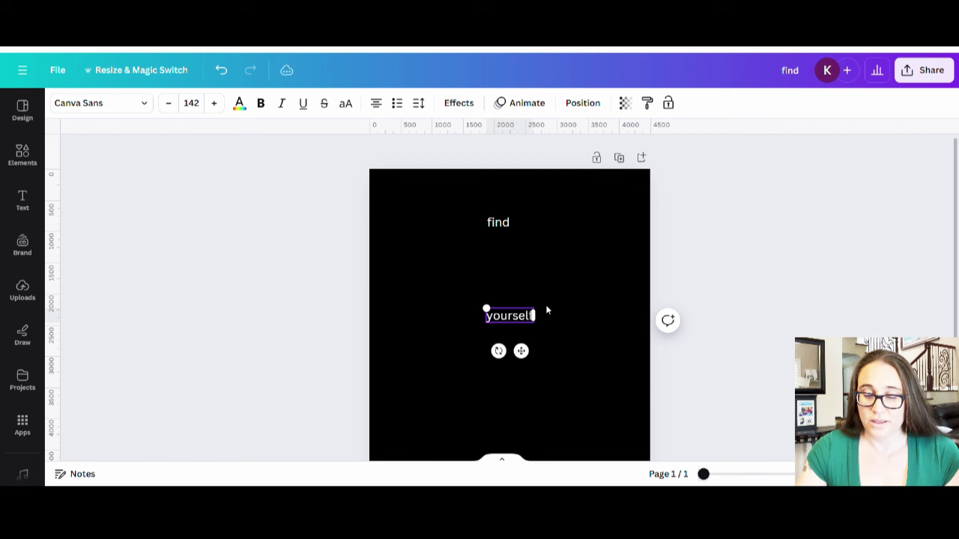
{"action": "left_click", "coordinate": [547, 307]}
{"action": "left_click_drag", "start_coordinate": [509, 317], "coordinate": [514, 251]}
{"action": "left_click", "coordinate": [515, 353]}
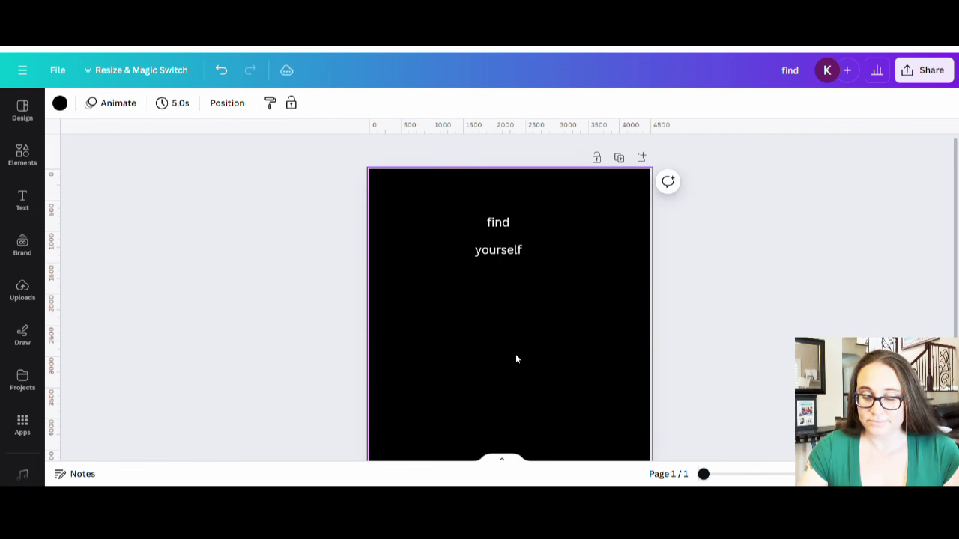
Add a separate text box reading "and" and place it directly beneath "yourself"
{"action": "type", "text": "tand"}
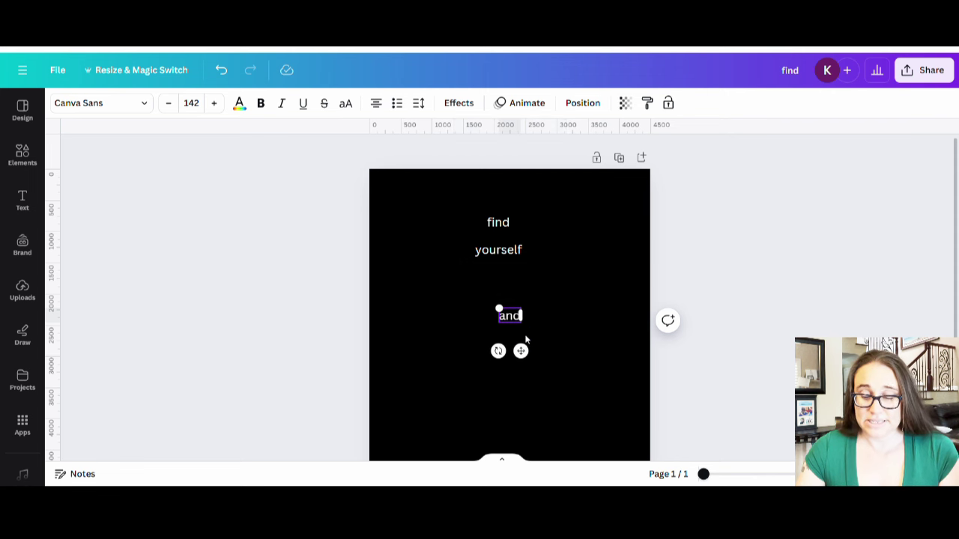
{"action": "left_click", "coordinate": [559, 274]}
{"action": "left_click", "coordinate": [509, 315]}
{"action": "left_click_drag", "start_coordinate": [509, 315], "coordinate": [512, 274]}
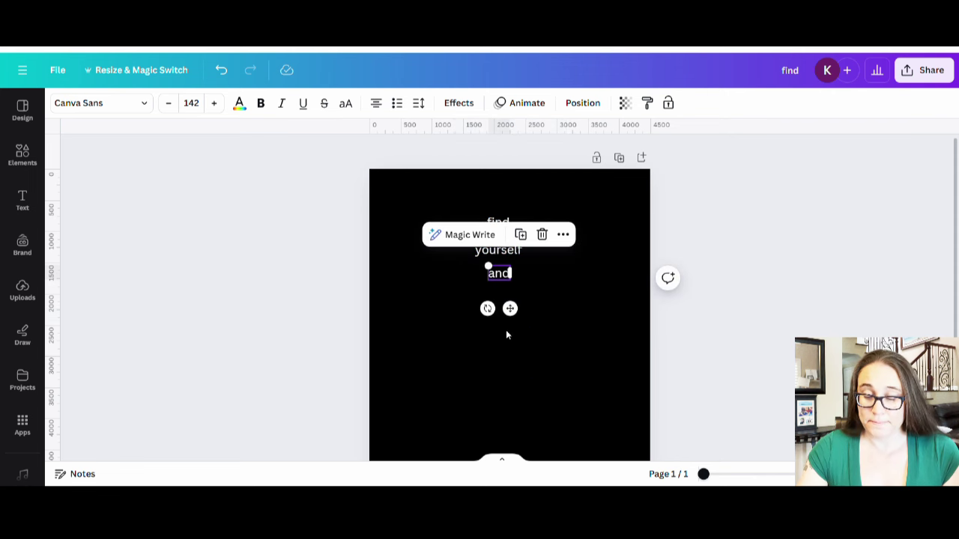
Add a separate text box reading "be" and place it below "and", offset to the left
{"action": "type", "text": "t"}
{"action": "type", "text": "be"}
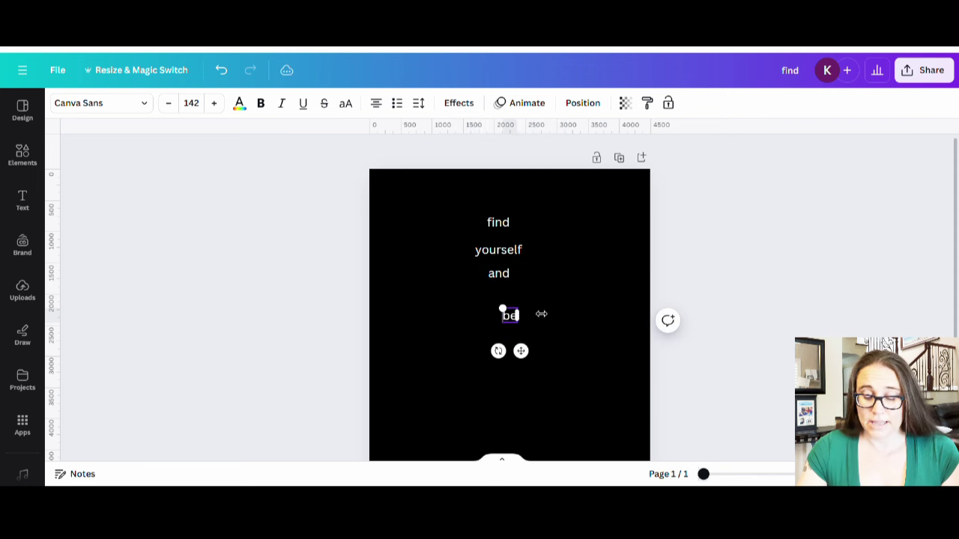
{"action": "left_click", "coordinate": [487, 318]}
{"action": "left_click_drag", "start_coordinate": [520, 321], "coordinate": [480, 315]}
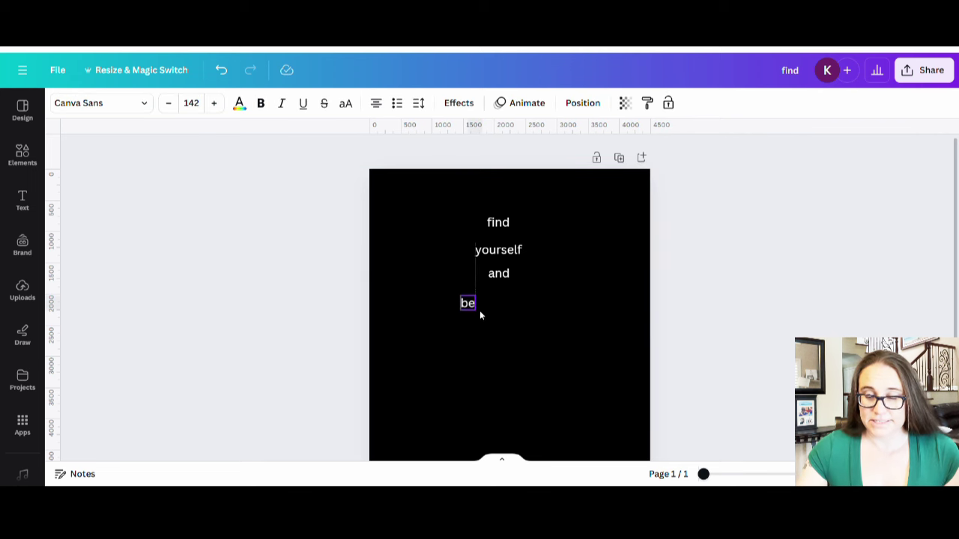
{"action": "left_click", "coordinate": [499, 373]}
Add a separate text box reading "that" and place it to the right of "be"
{"action": "type", "text": "t"}
{"action": "type", "text": "tha"}
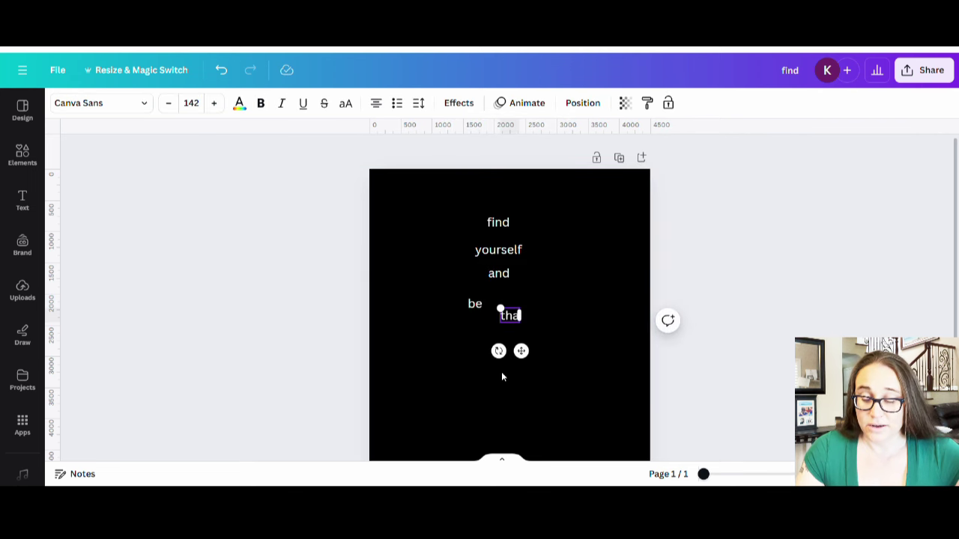
{"action": "type", "text": "t"}
{"action": "left_click", "coordinate": [569, 322]}
{"action": "left_click_drag", "start_coordinate": [500, 318], "coordinate": [535, 320]}
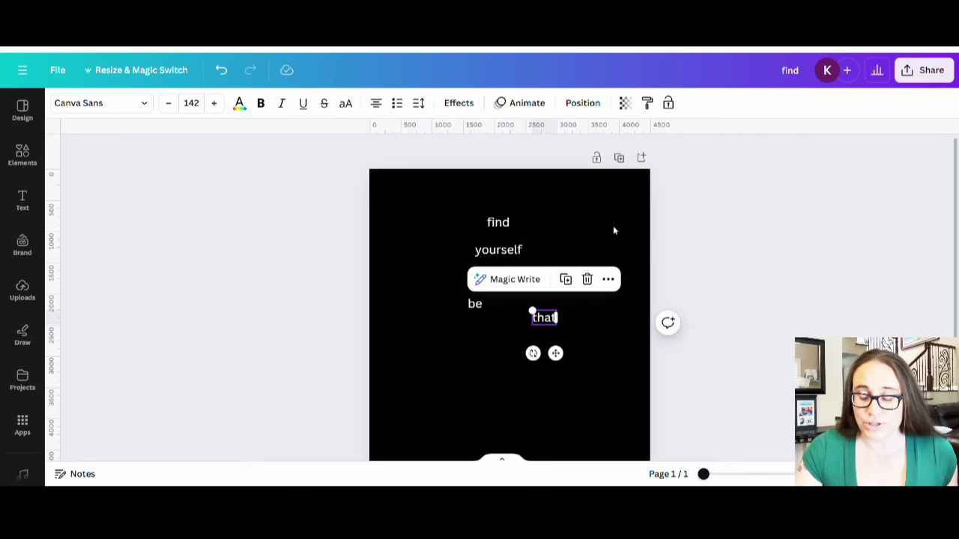
Line up "be" level with "that", and centre "find" and "and" on the page with more spacing between the lines
{"action": "left_click_drag", "start_coordinate": [480, 304], "coordinate": [483, 321]}
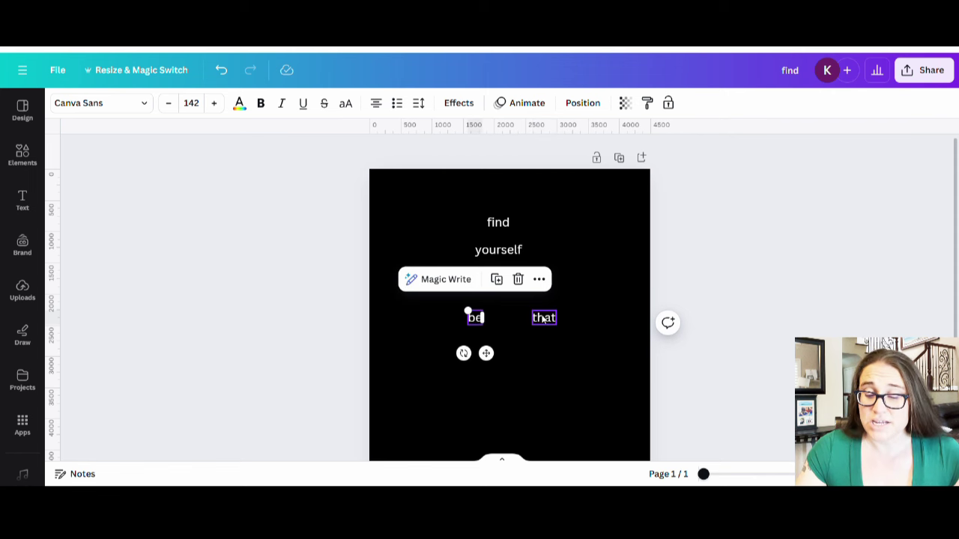
{"action": "left_click", "coordinate": [508, 226]}
{"action": "left_click_drag", "start_coordinate": [508, 226], "coordinate": [520, 214]}
{"action": "left_click", "coordinate": [499, 274]}
{"action": "left_click_drag", "start_coordinate": [498, 274], "coordinate": [509, 284]}
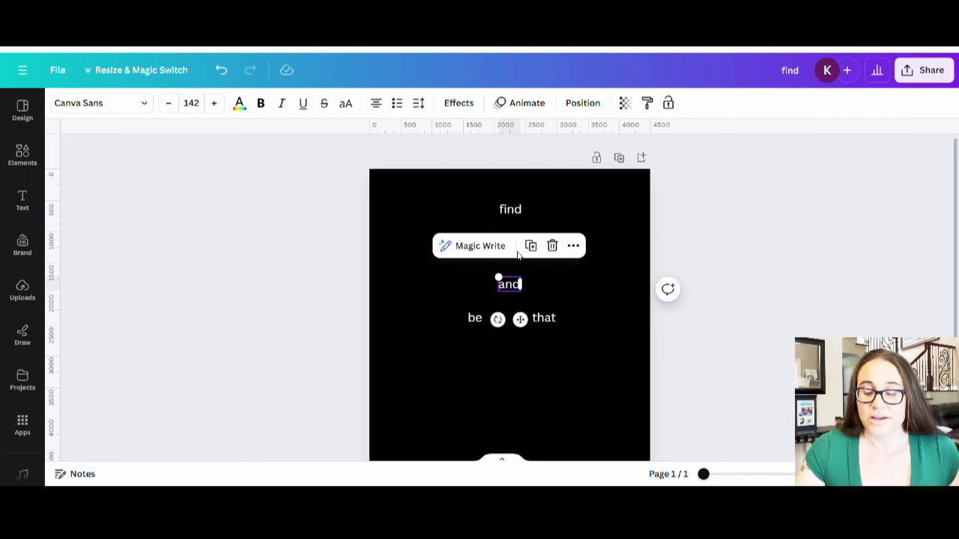
{"action": "left_click", "coordinate": [599, 222]}
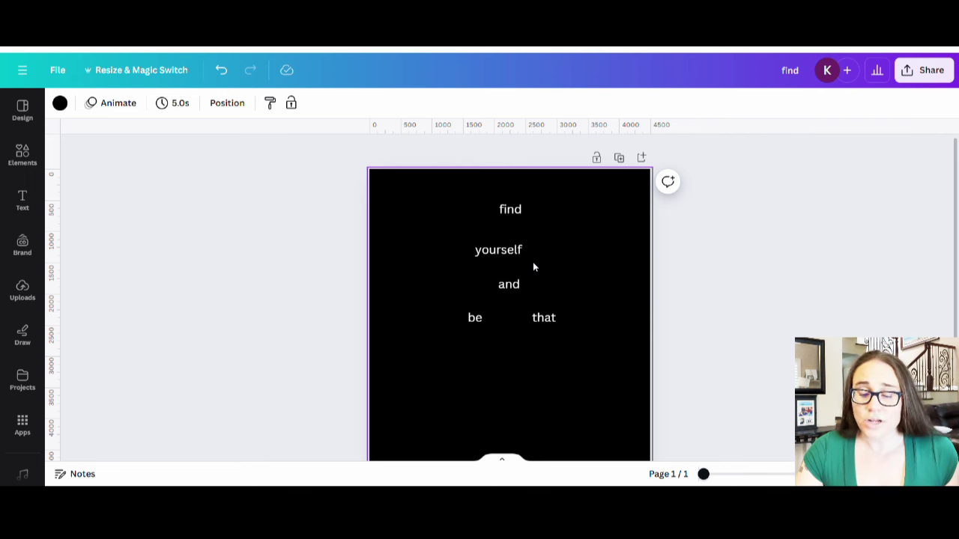
Change the font of the word "find" to Alike from the Corporate font category
{"action": "left_click", "coordinate": [516, 215]}
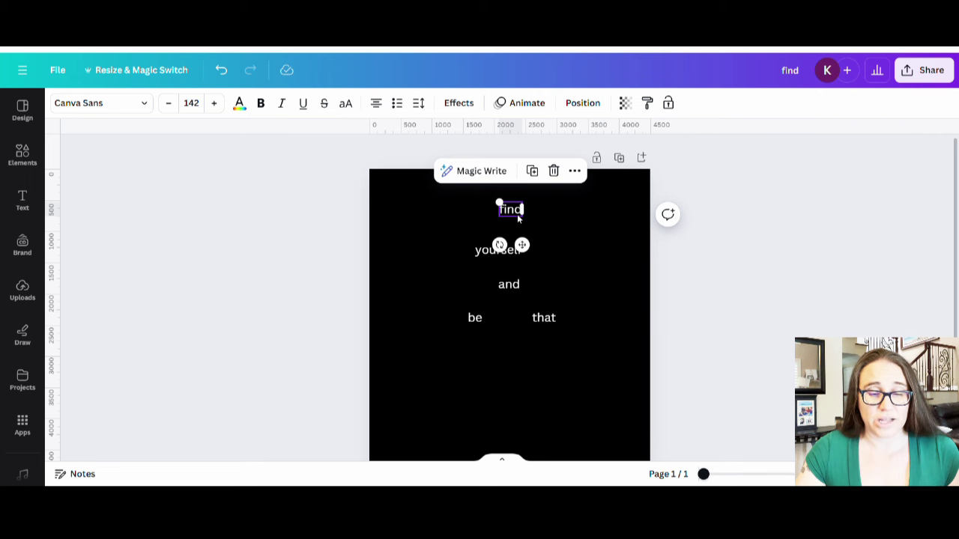
{"action": "left_click", "coordinate": [146, 104]}
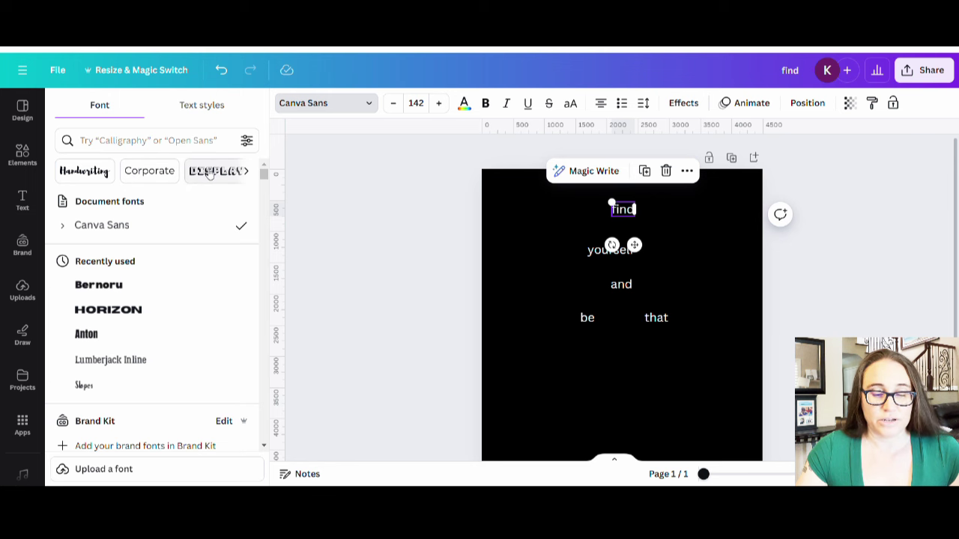
{"action": "left_click", "coordinate": [246, 171]}
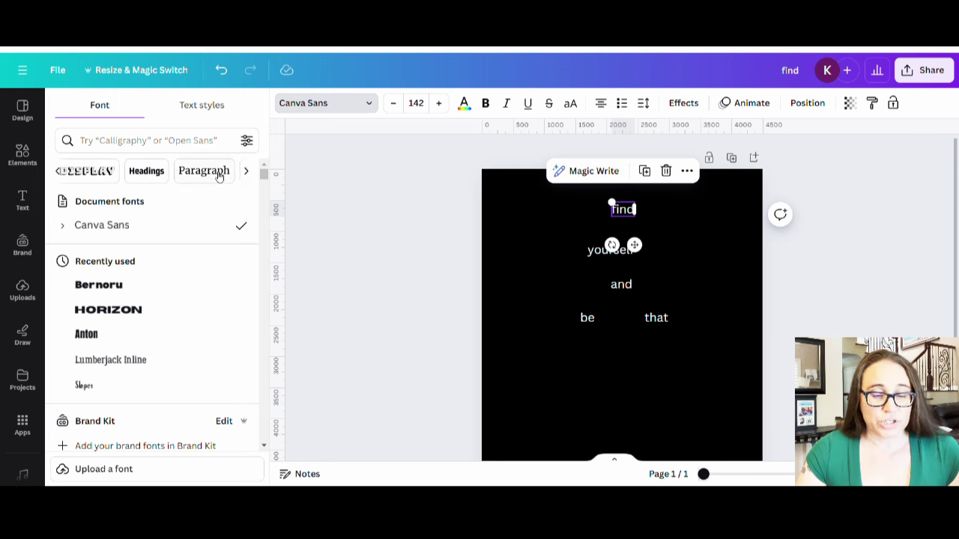
{"action": "left_click", "coordinate": [60, 172]}
{"action": "left_click", "coordinate": [59, 171]}
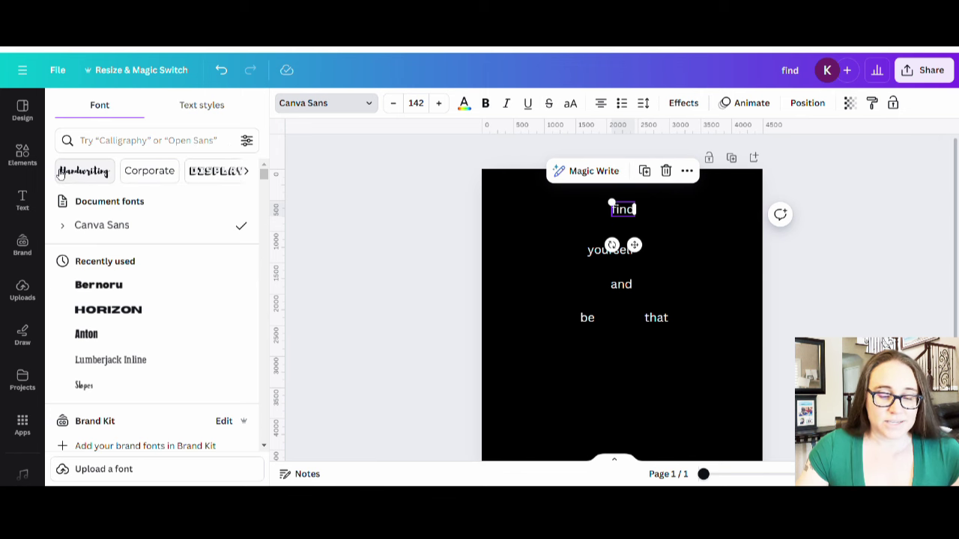
{"action": "left_click", "coordinate": [147, 172]}
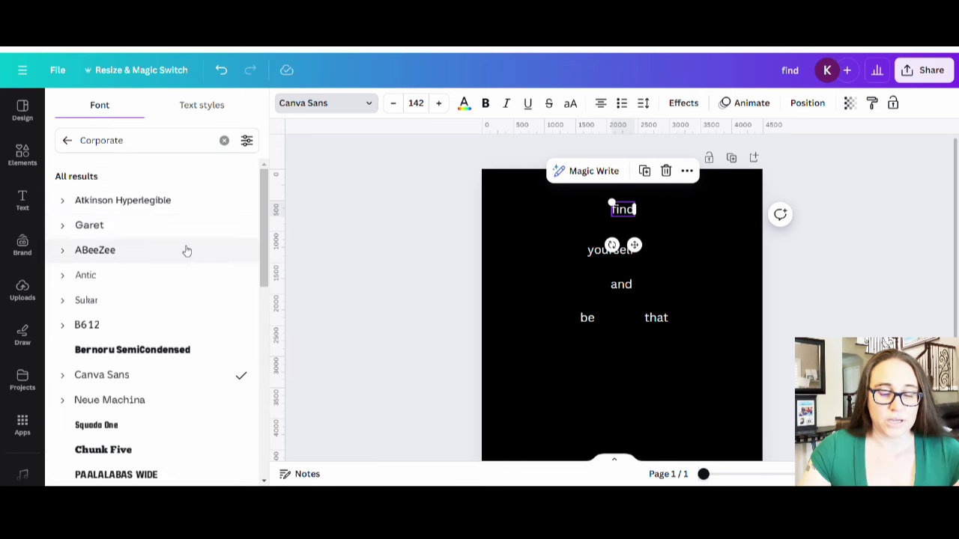
{"action": "scroll", "coordinate": [150, 209], "scroll_direction": "down", "scroll_amount": 3}
{"action": "scroll", "coordinate": [126, 214], "scroll_direction": "down", "scroll_amount": 5}
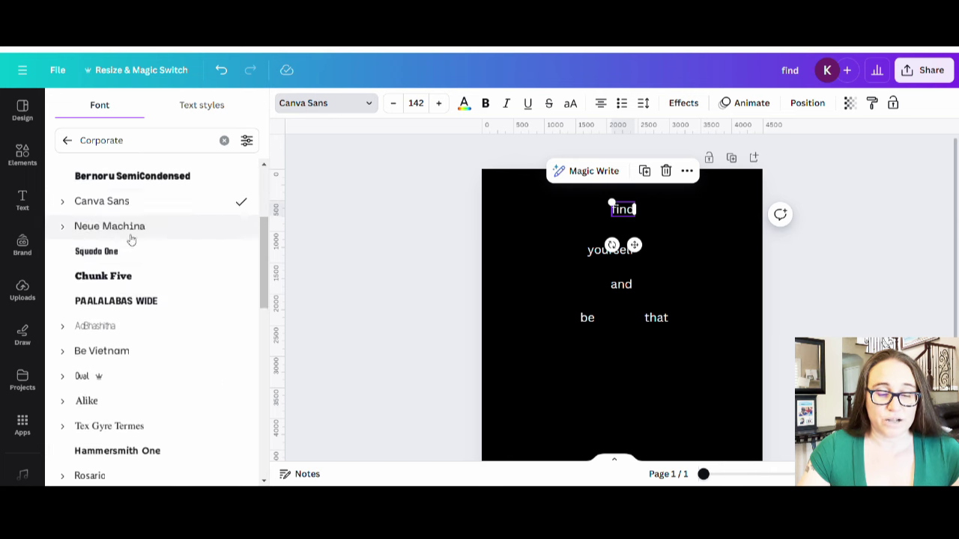
{"action": "scroll", "coordinate": [147, 195], "scroll_direction": "down", "scroll_amount": 2}
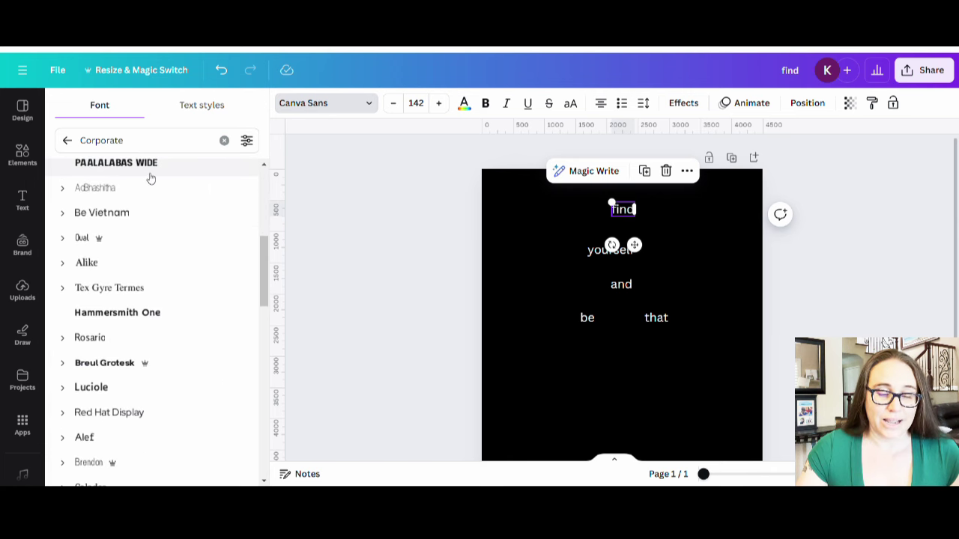
{"action": "left_click", "coordinate": [87, 202]}
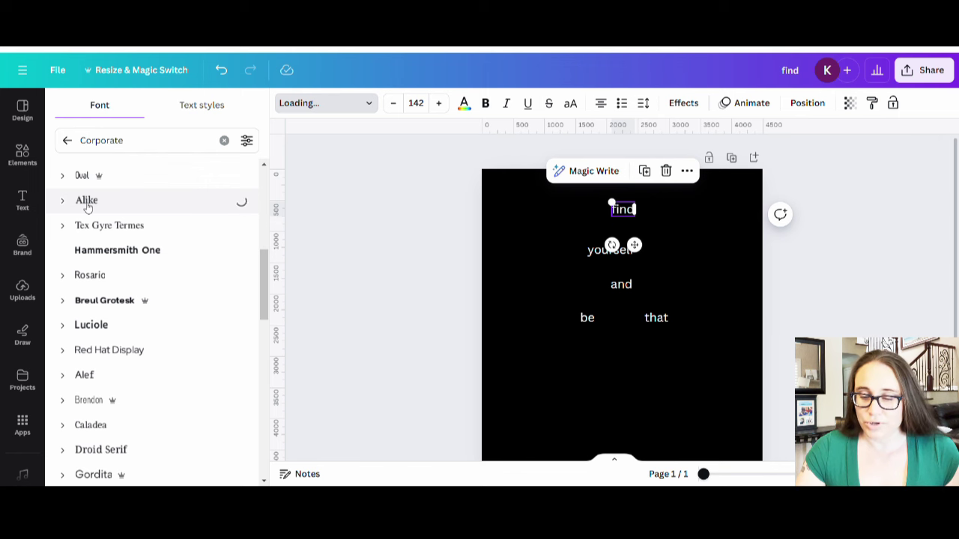
Change the font of the word "and" to Alike, leaving the other words' font as it is
{"action": "left_click", "coordinate": [617, 288]}
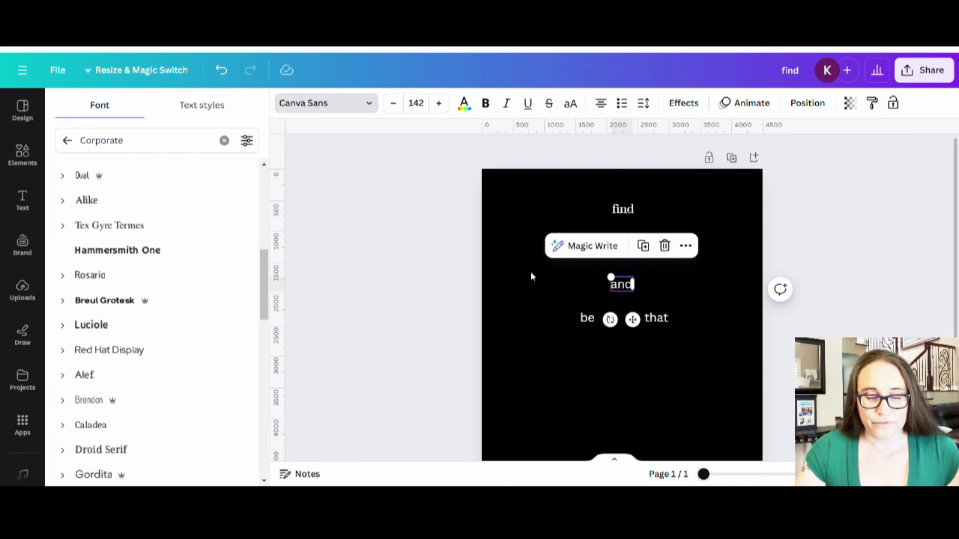
{"action": "left_click", "coordinate": [88, 201]}
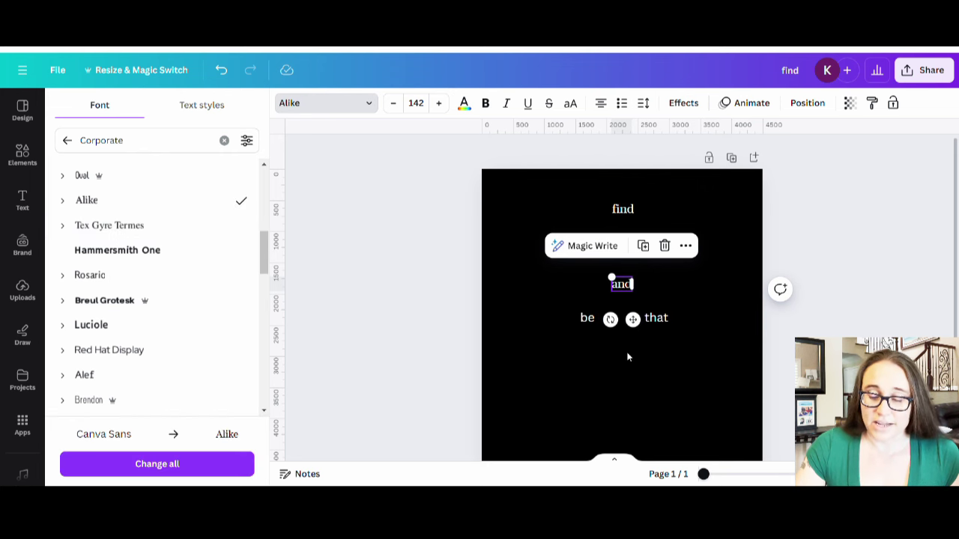
{"action": "left_click", "coordinate": [553, 363]}
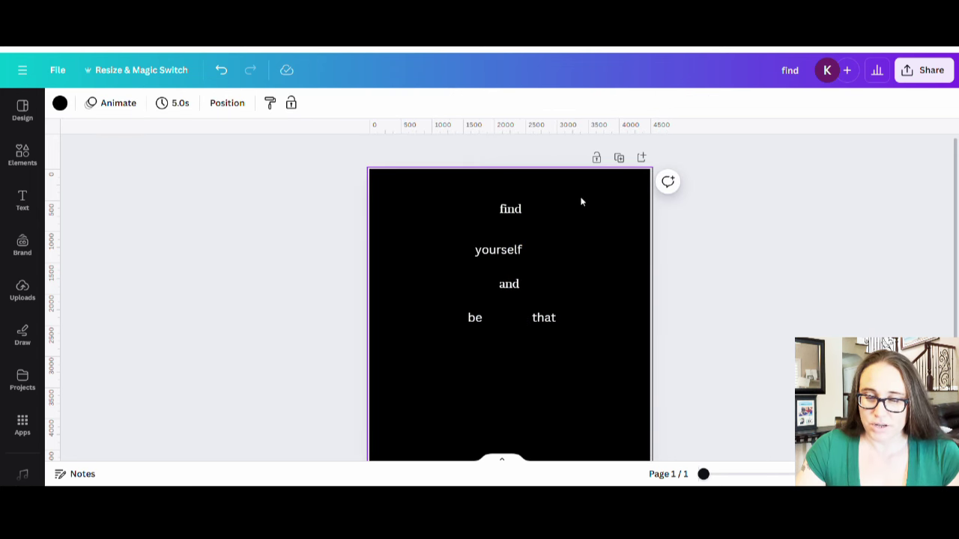
Convert the words "find" and "and" to uppercase, leaving the other words in lowercase
{"action": "left_click", "coordinate": [507, 212]}
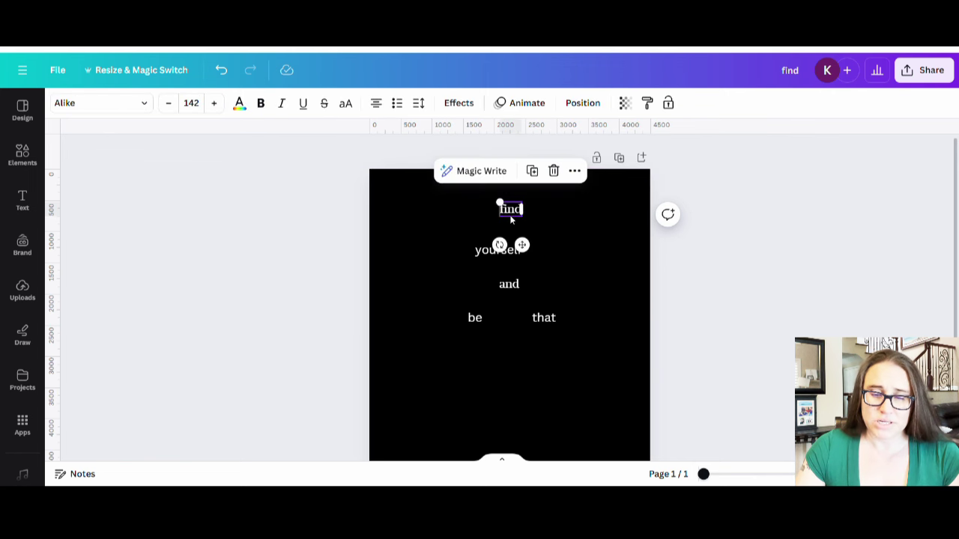
{"action": "left_click", "coordinate": [346, 105]}
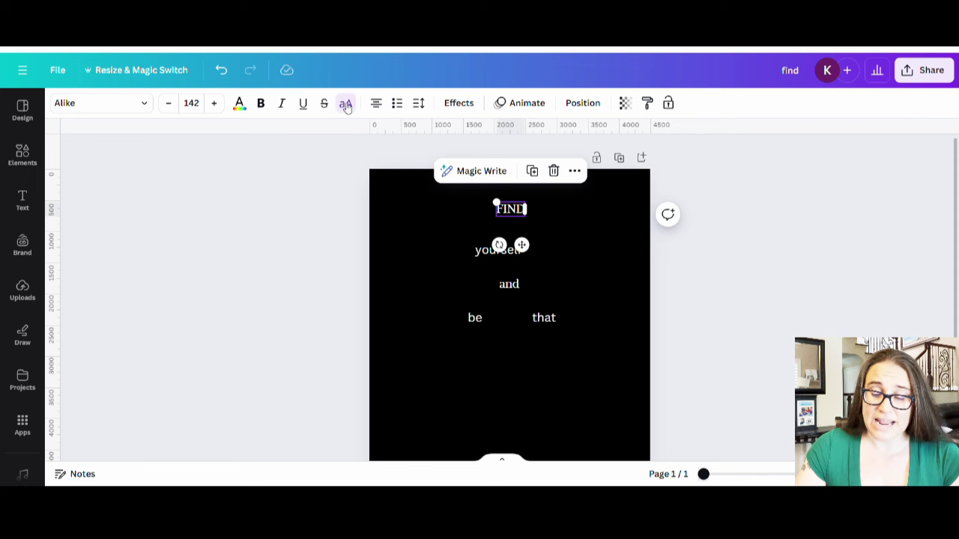
{"action": "double_click", "coordinate": [508, 286]}
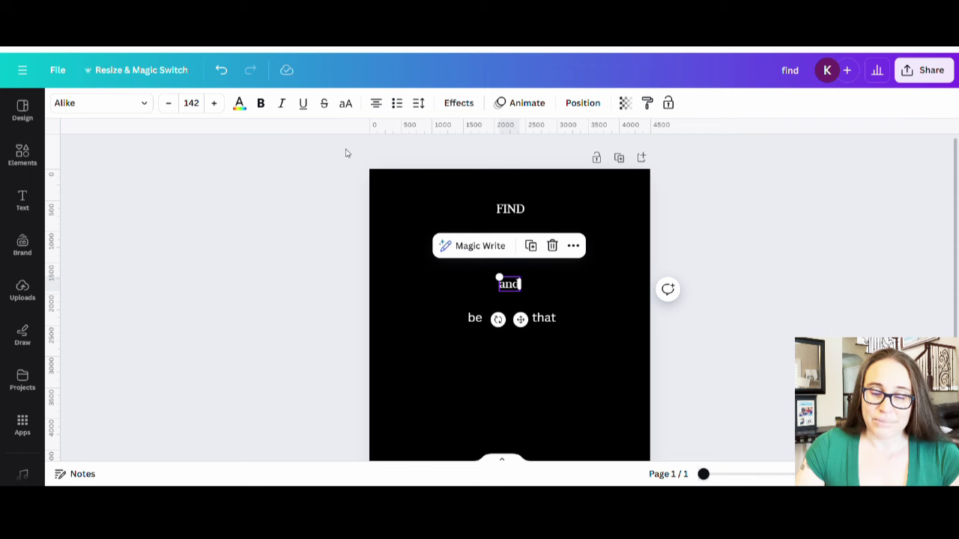
{"action": "left_click", "coordinate": [348, 104]}
{"action": "left_click", "coordinate": [559, 276]}
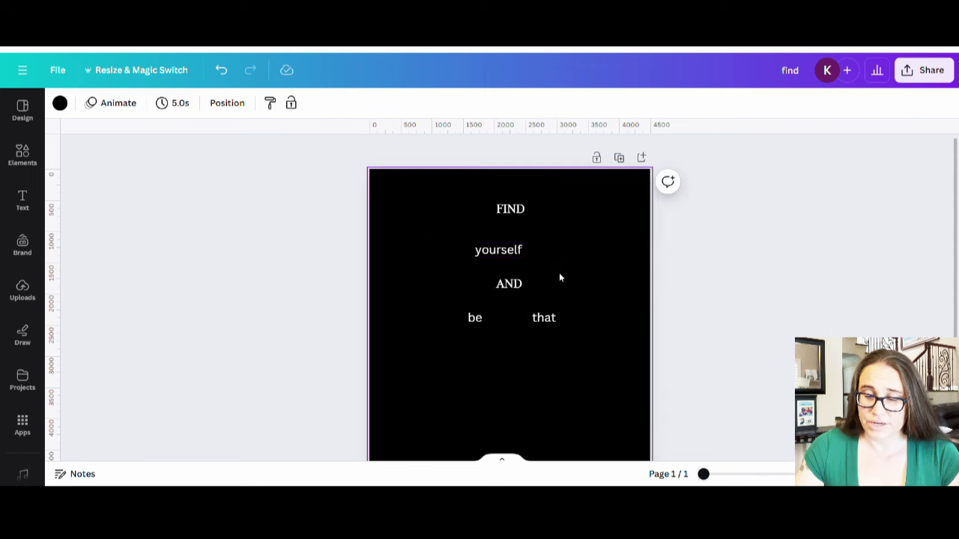
{"action": "left_click", "coordinate": [515, 215]}
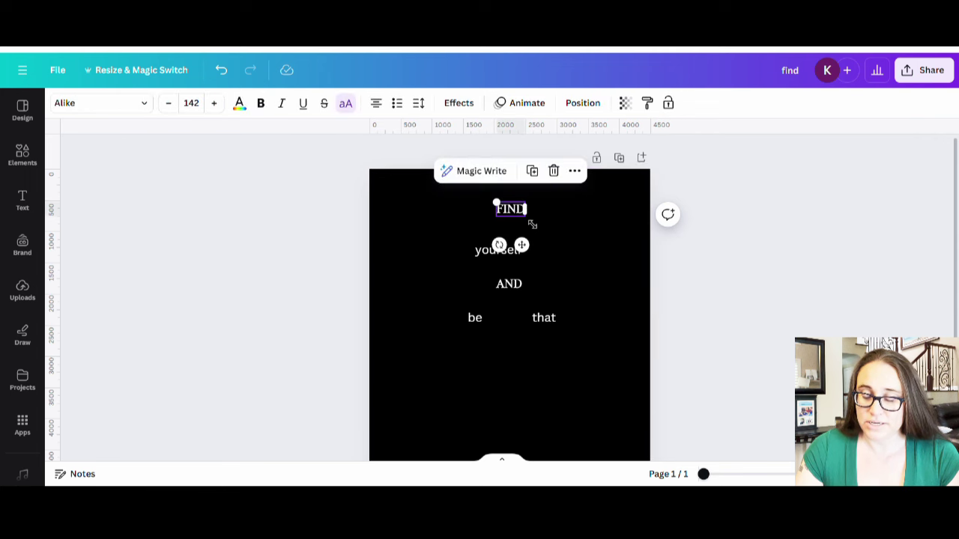
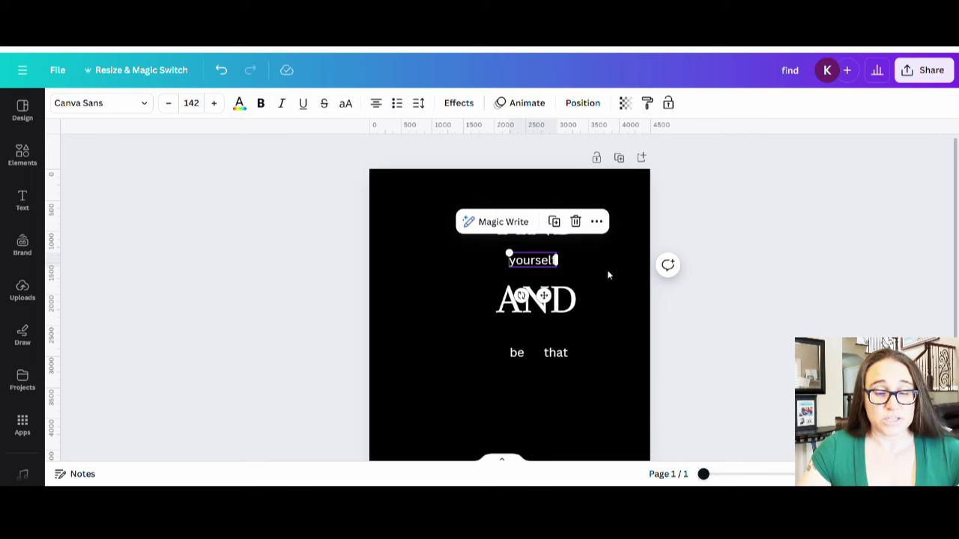
Search the fonts for "script" and change the font of the word "yourself" to Nexa Script
{"action": "left_click", "coordinate": [113, 104]}
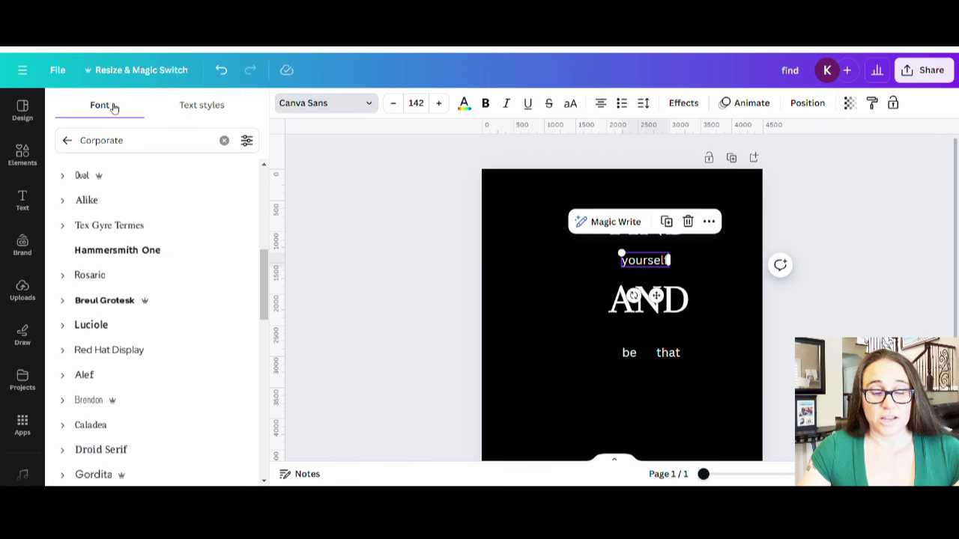
{"action": "left_click", "coordinate": [133, 142]}
{"action": "double_click", "coordinate": [133, 141]}
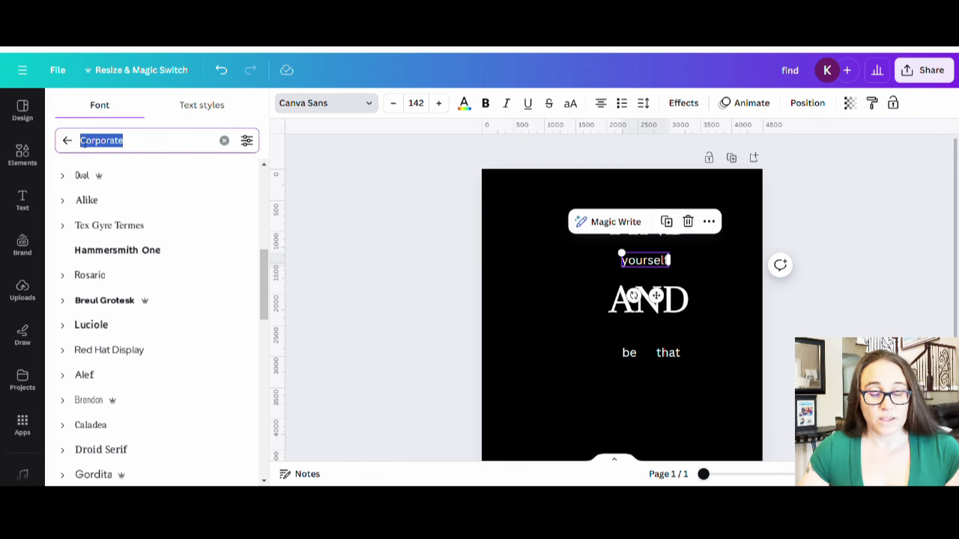
{"action": "type", "text": "script"}
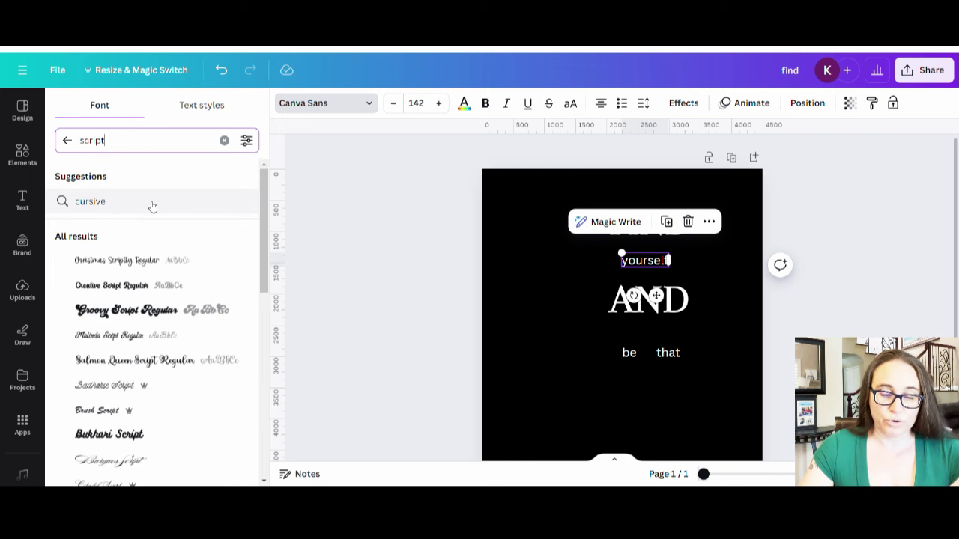
{"action": "scroll", "coordinate": [152, 206], "scroll_direction": "down", "scroll_amount": 6}
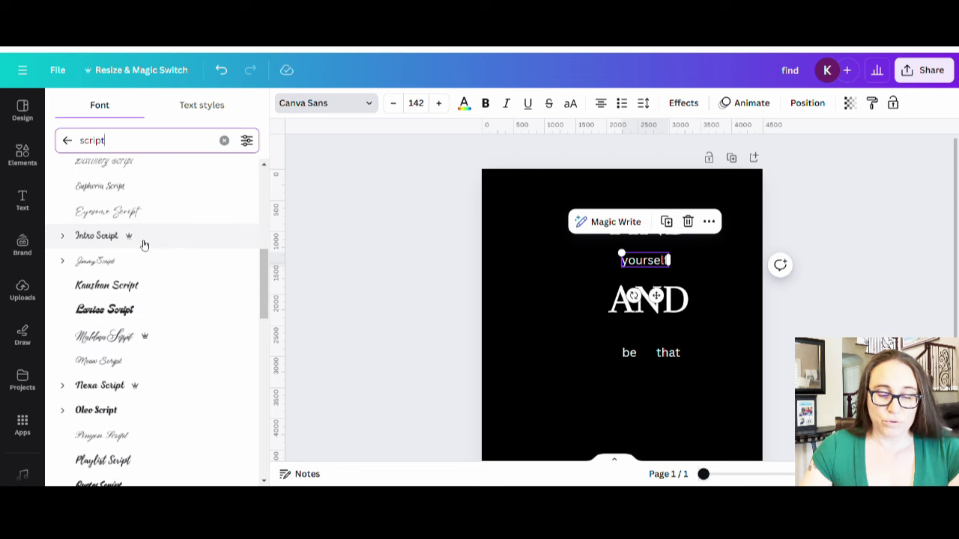
{"action": "scroll", "coordinate": [156, 285], "scroll_direction": "down", "scroll_amount": 2}
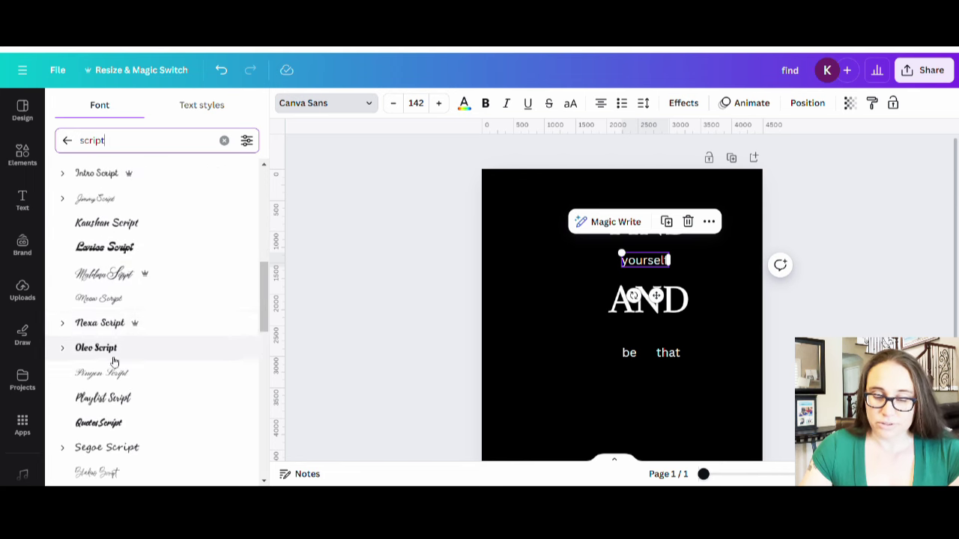
{"action": "left_click", "coordinate": [103, 329]}
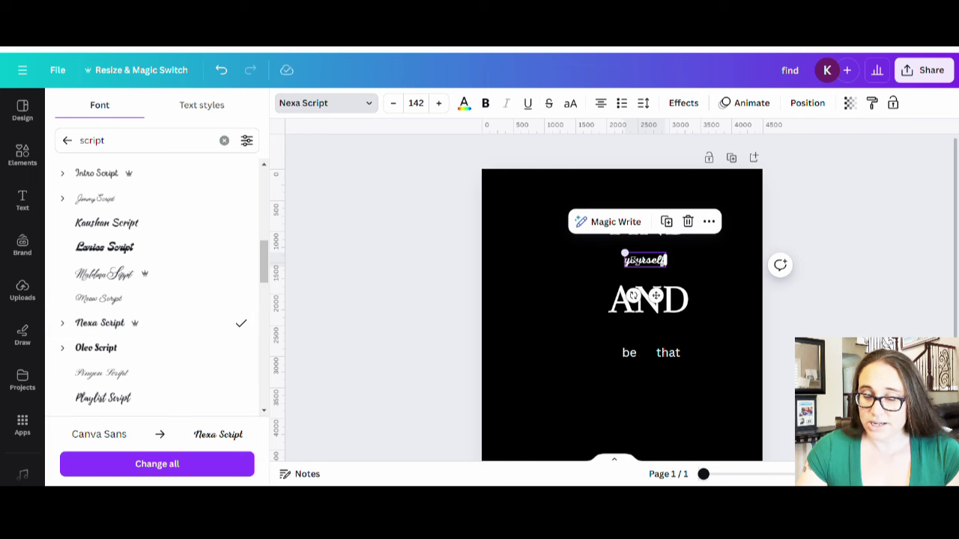
Enlarge "yourself" to font size 446 and place it between "FIND" and "AND"
{"action": "left_click_drag", "start_coordinate": [624, 254], "coordinate": [535, 220]}
{"action": "left_click", "coordinate": [602, 266]}
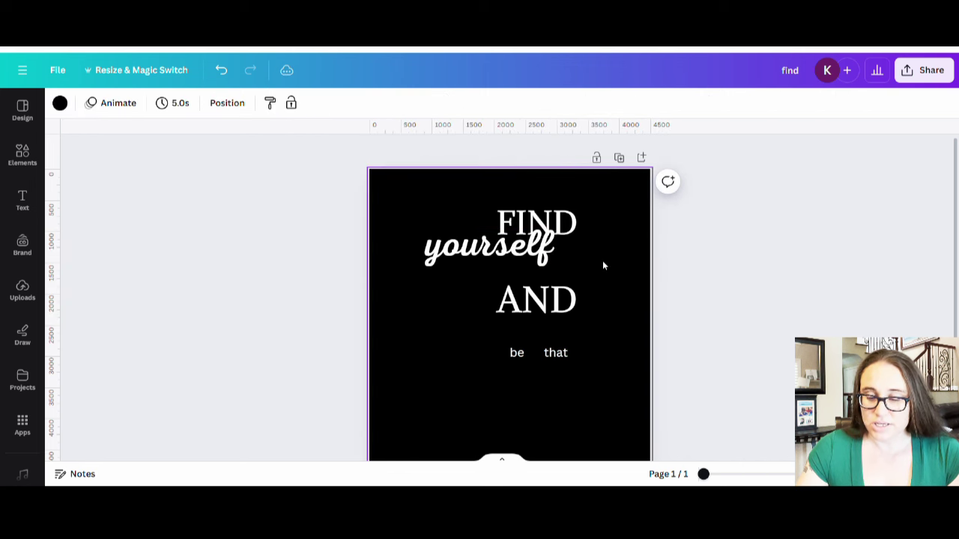
{"action": "left_click_drag", "start_coordinate": [491, 254], "coordinate": [530, 270]}
Replace the first letter of "yourself" with a capital Y
{"action": "key", "text": "shift+Left"}
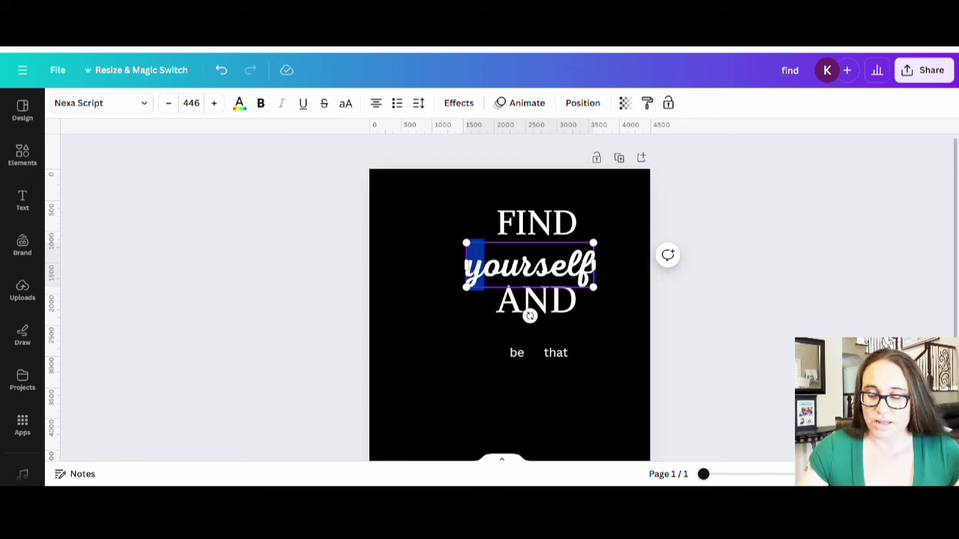
{"action": "type", "text": "Y"}
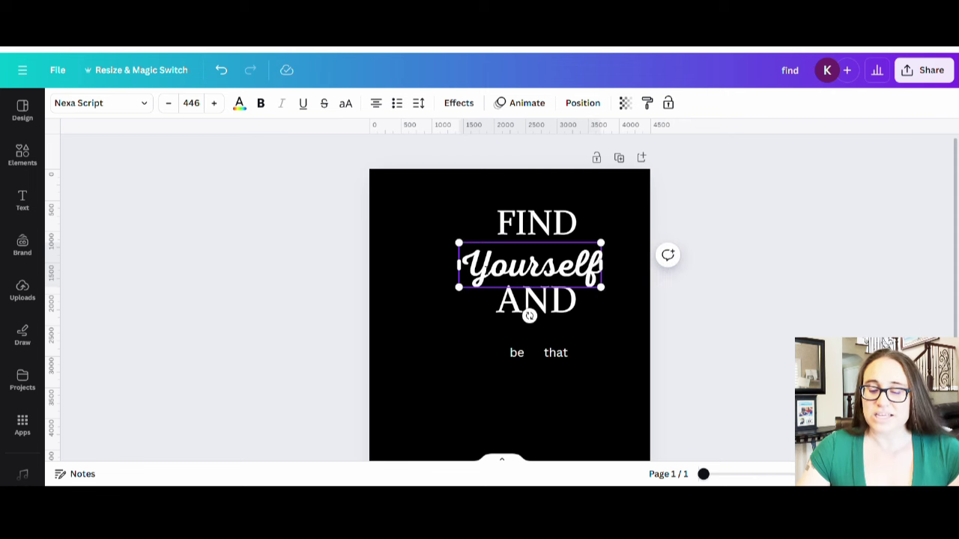
{"action": "left_click", "coordinate": [587, 199]}
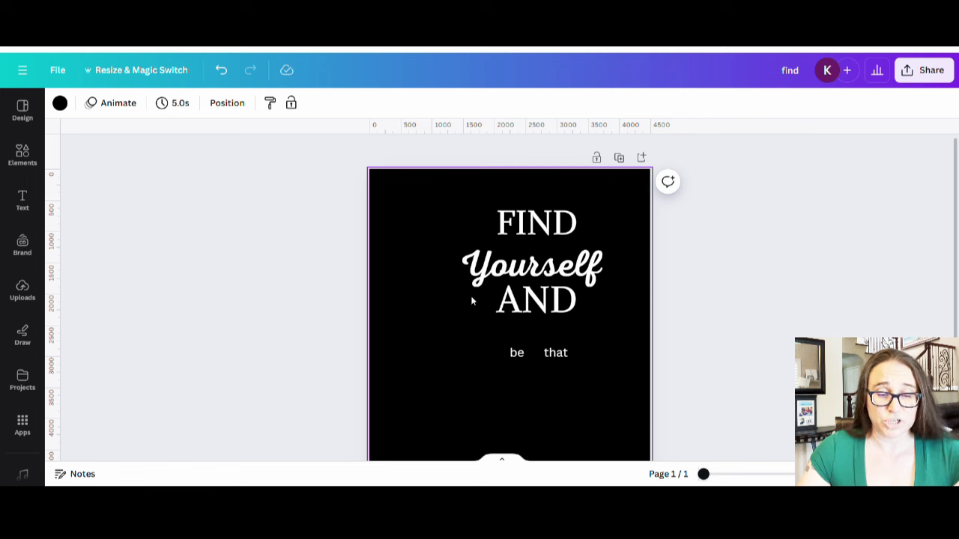
Change the font of the word "Yourself" to Le Jour Script from the script fonts
{"action": "left_click", "coordinate": [517, 275]}
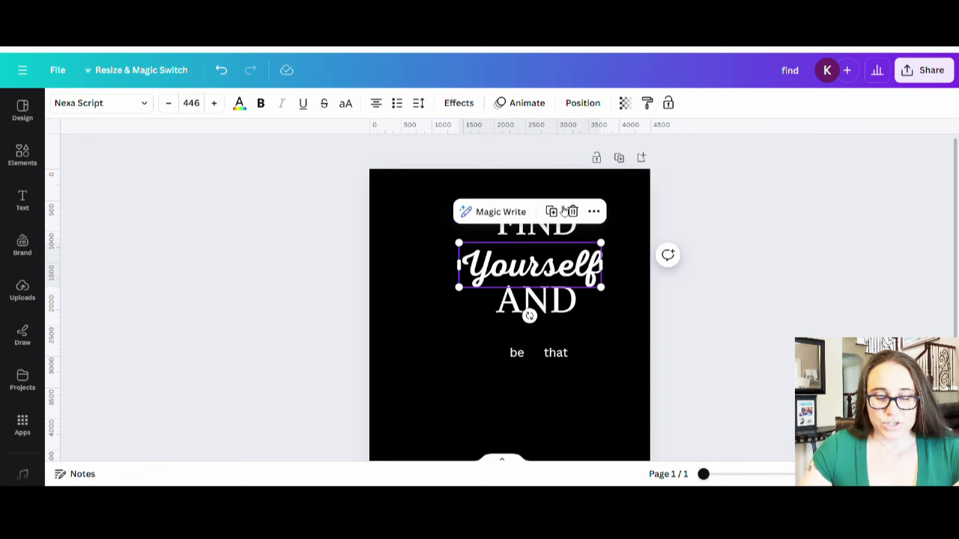
{"action": "left_click", "coordinate": [144, 107]}
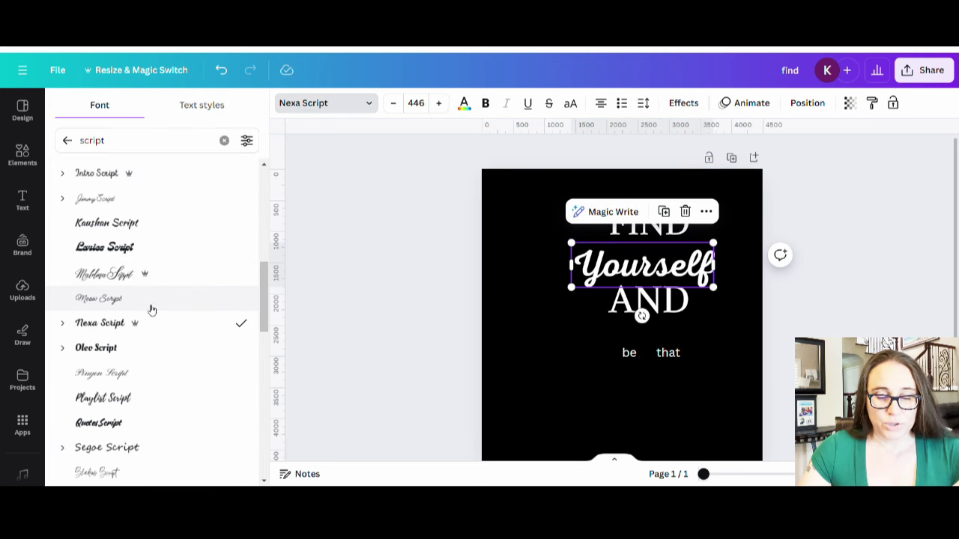
{"action": "scroll", "coordinate": [135, 284], "scroll_direction": "down", "scroll_amount": 3}
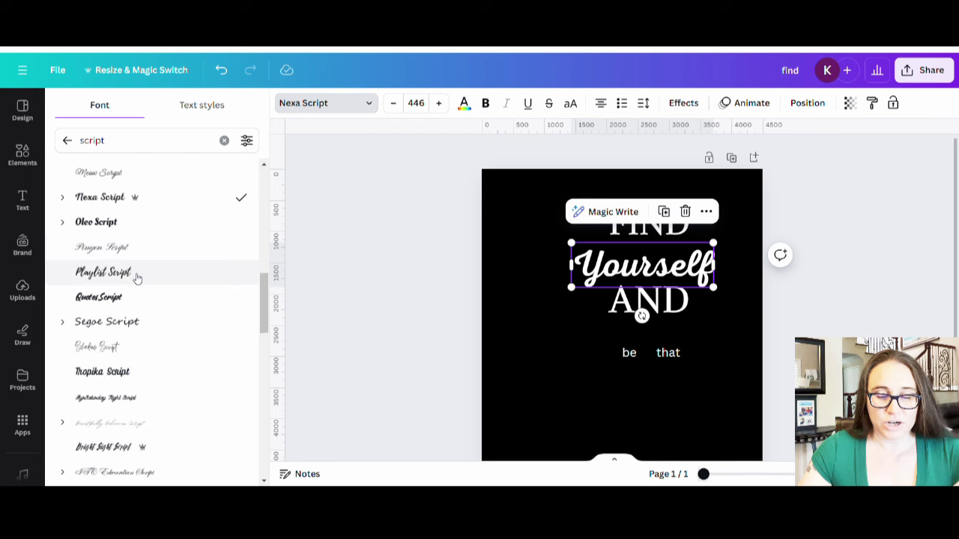
{"action": "scroll", "coordinate": [135, 259], "scroll_direction": "down", "scroll_amount": 3}
{"action": "scroll", "coordinate": [104, 223], "scroll_direction": "down", "scroll_amount": 3}
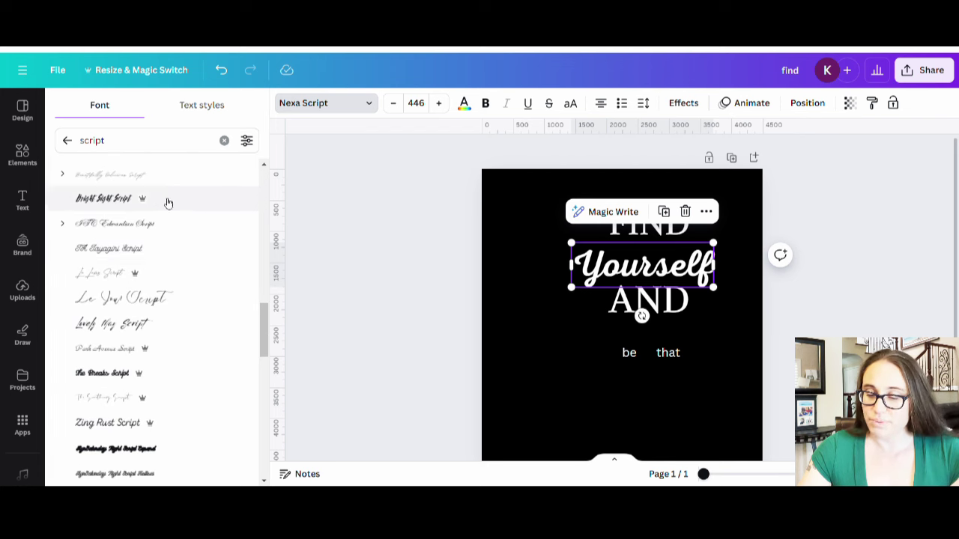
{"action": "scroll", "coordinate": [161, 195], "scroll_direction": "down", "scroll_amount": 3}
{"action": "left_click", "coordinate": [116, 176]}
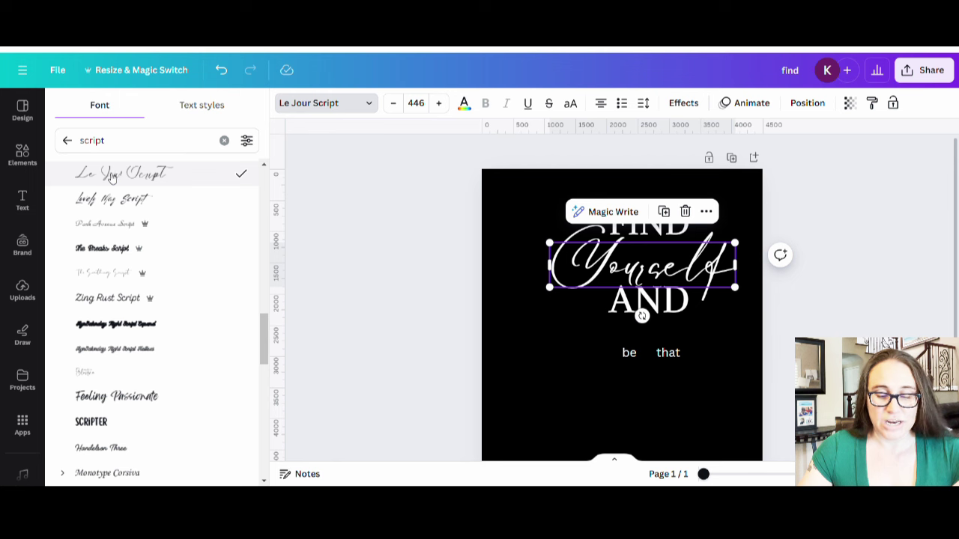
Browse more script fonts, search the fonts for "amsterdam" and apply Amsterdam Four to the word "Yourself"
{"action": "scroll", "coordinate": [165, 209], "scroll_direction": "down", "scroll_amount": 5}
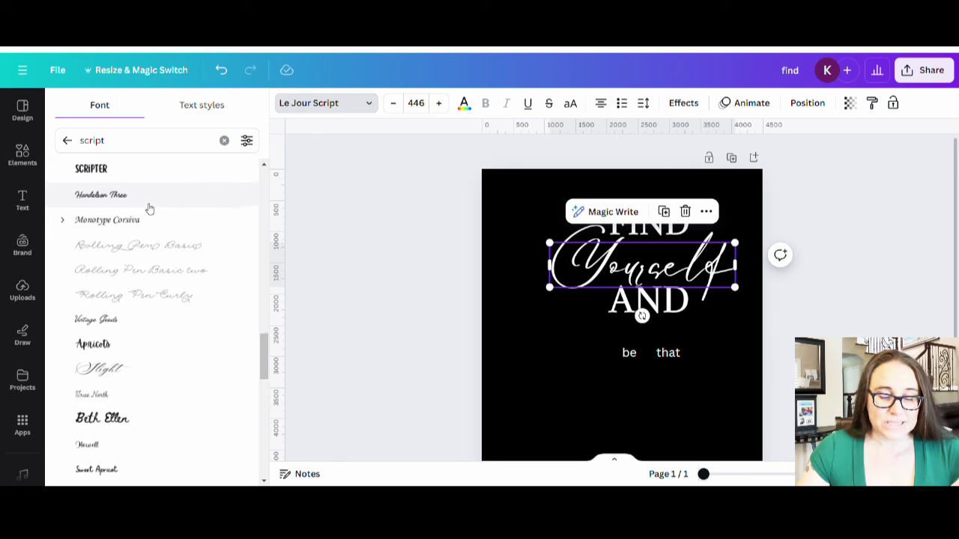
{"action": "scroll", "coordinate": [150, 207], "scroll_direction": "down", "scroll_amount": 3}
{"action": "scroll", "coordinate": [152, 192], "scroll_direction": "down", "scroll_amount": 6}
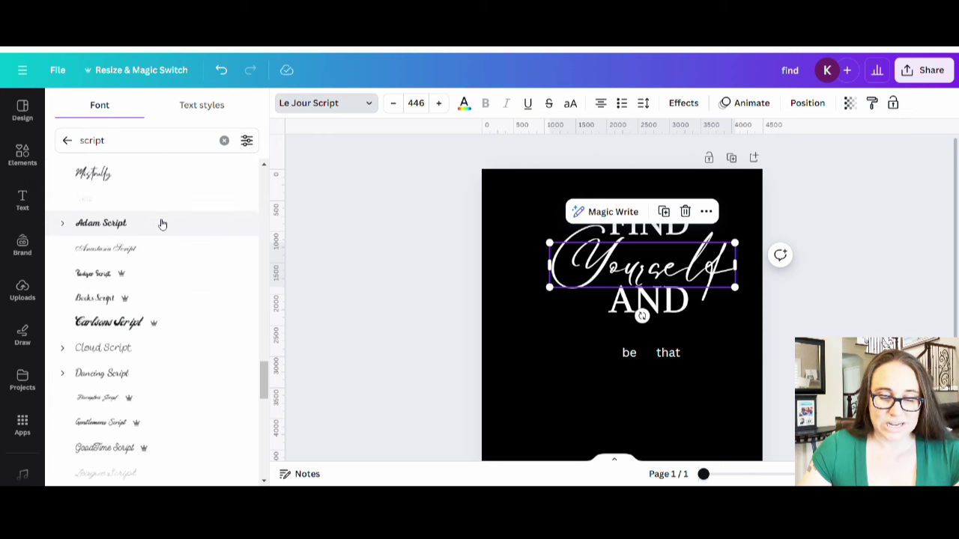
{"action": "scroll", "coordinate": [160, 221], "scroll_direction": "down", "scroll_amount": 3}
{"action": "scroll", "coordinate": [165, 232], "scroll_direction": "down", "scroll_amount": 8}
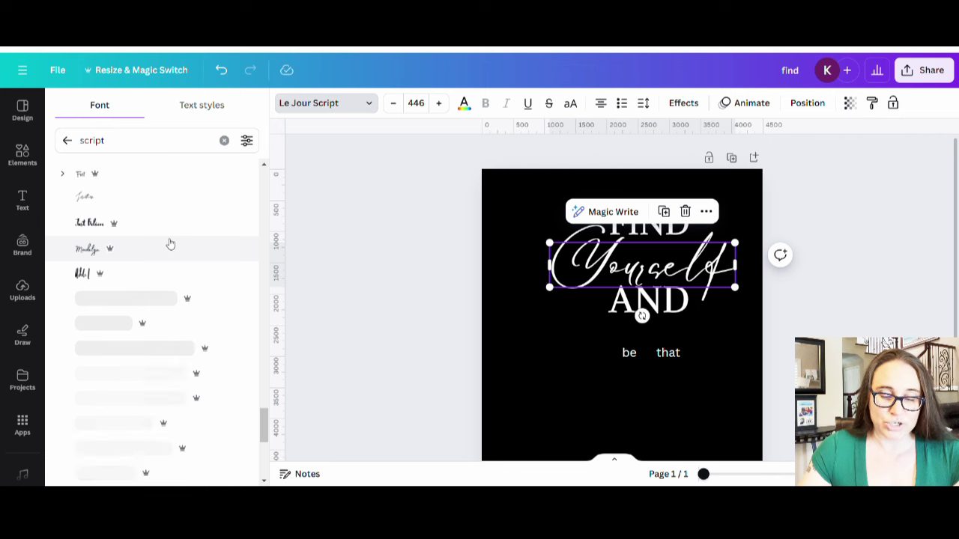
{"action": "scroll", "coordinate": [172, 248], "scroll_direction": "down", "scroll_amount": 4}
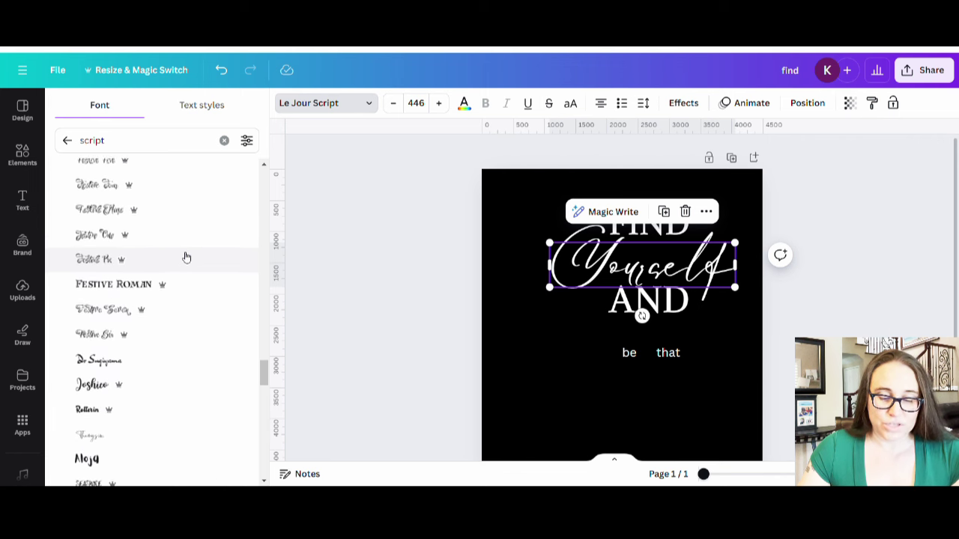
{"action": "scroll", "coordinate": [188, 245], "scroll_direction": "down", "scroll_amount": 6}
{"action": "triple_click", "coordinate": [150, 140]}
{"action": "type", "text": "amsterdam"}
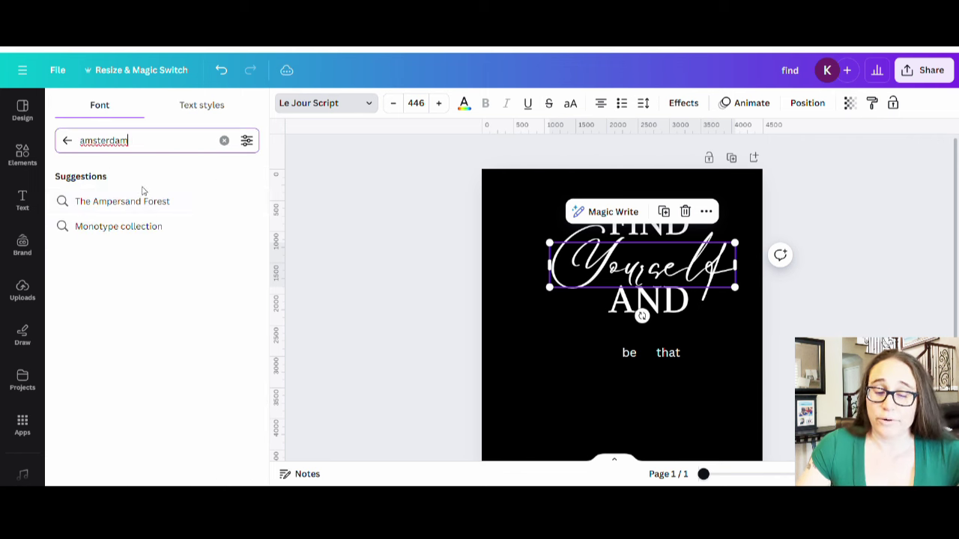
{"action": "key", "text": "Return"}
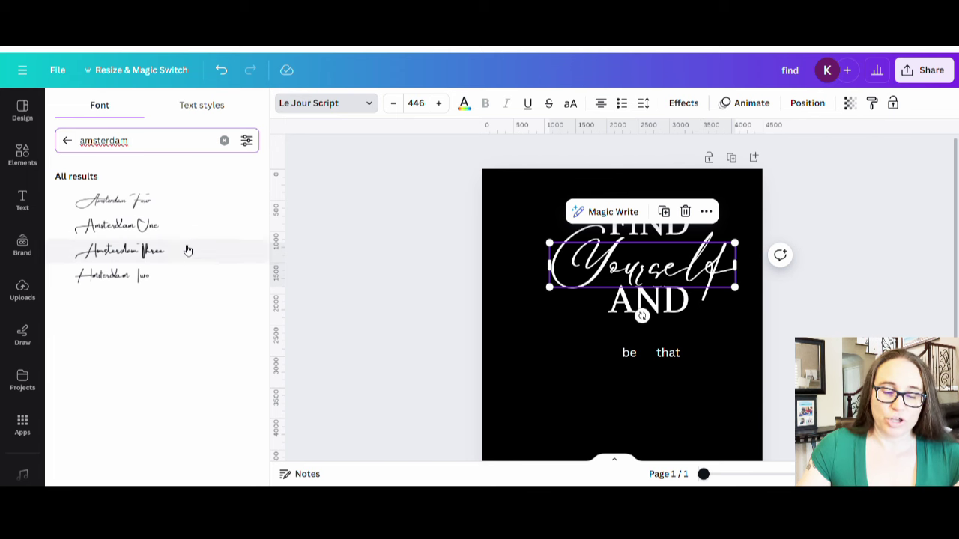
{"action": "left_click", "coordinate": [90, 203]}
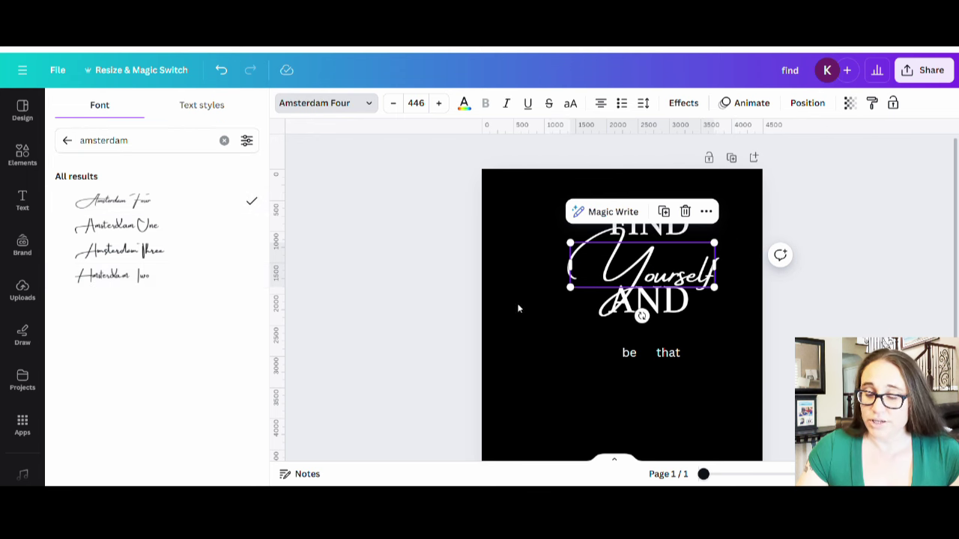
Enlarge the word "Yourself" to font size 659 so it spans most of the page width
{"action": "left_click_drag", "start_coordinate": [569, 288], "coordinate": [498, 301]}
{"action": "key", "text": "Escape"}
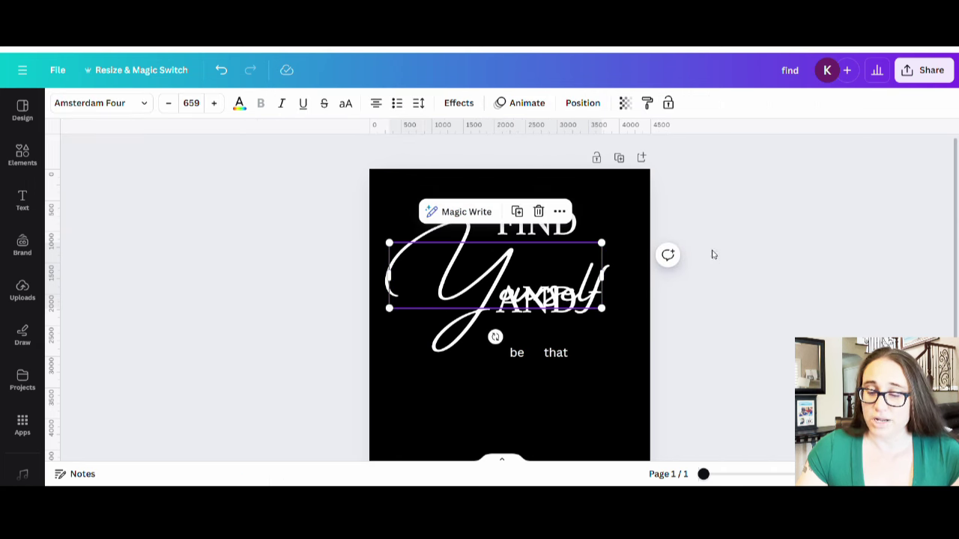
{"action": "left_click", "coordinate": [584, 192]}
{"action": "left_click", "coordinate": [540, 228]}
{"action": "left_click", "coordinate": [589, 206]}
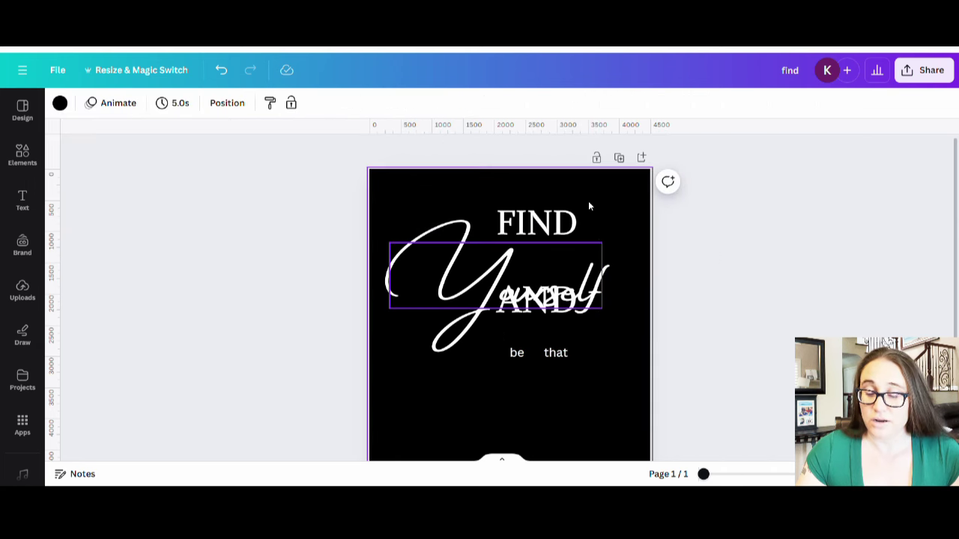
Space out the words vertically, with "FIND" near the page top, "AND" below "Yourself", and "be" and "that" beneath "AND"
{"action": "left_click_drag", "start_coordinate": [547, 298], "coordinate": [539, 403]}
{"action": "scroll", "coordinate": [631, 278], "scroll_direction": "down", "scroll_amount": 2}
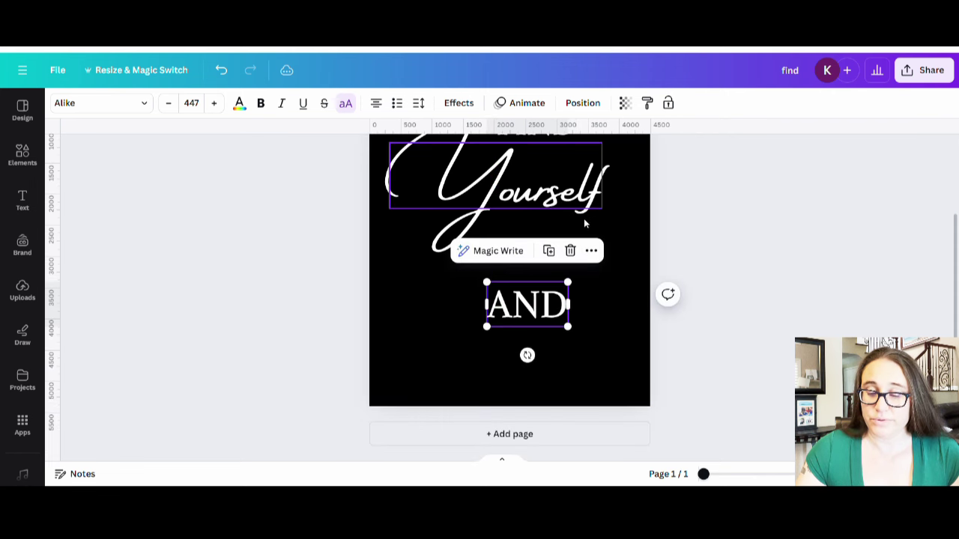
{"action": "left_click", "coordinate": [592, 225]}
{"action": "left_click_drag", "start_coordinate": [555, 252], "coordinate": [551, 313]}
{"action": "scroll", "coordinate": [563, 344], "scroll_direction": "up", "scroll_amount": 2}
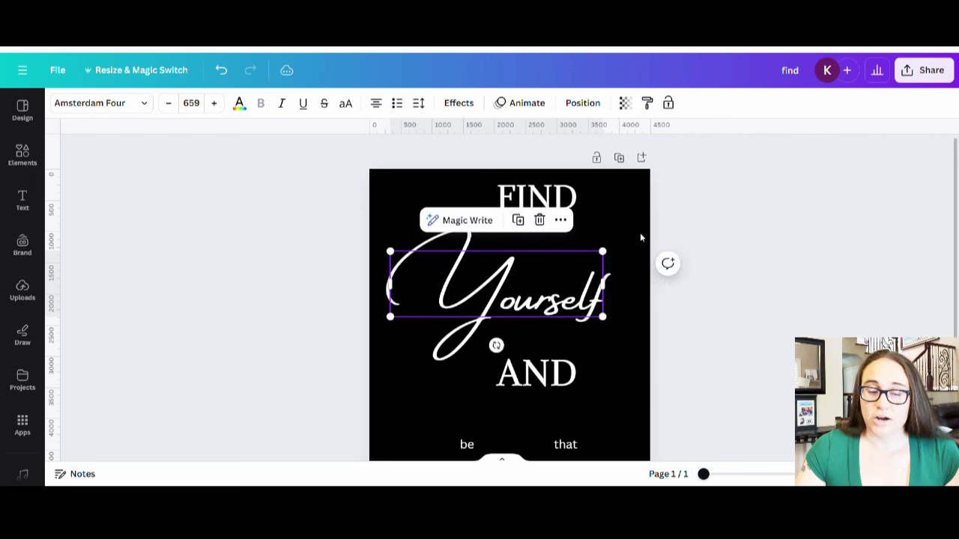
{"action": "left_click", "coordinate": [639, 232]}
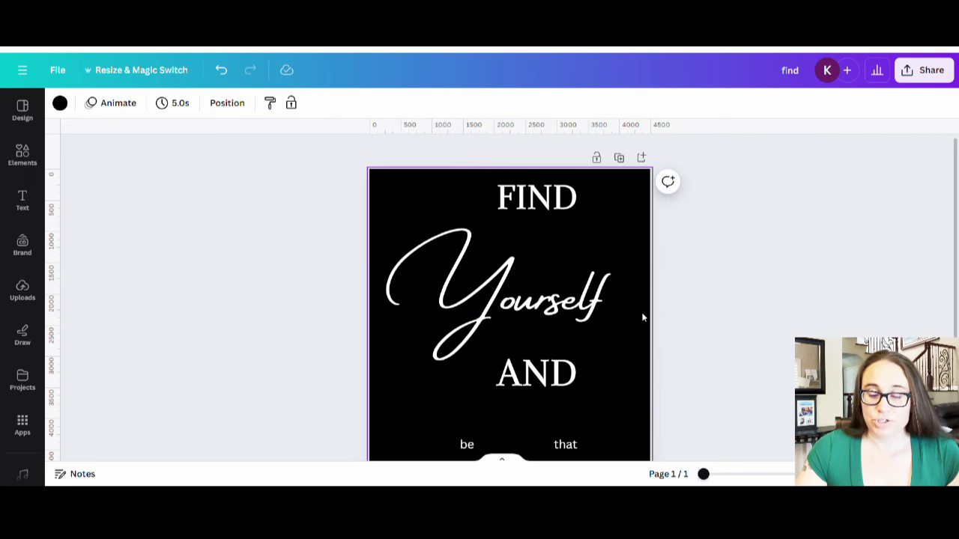
Try the Amsterdam One, Three, Two and Four fonts on the word "Yourself" and settle on Amsterdam Two
{"action": "left_click", "coordinate": [552, 311]}
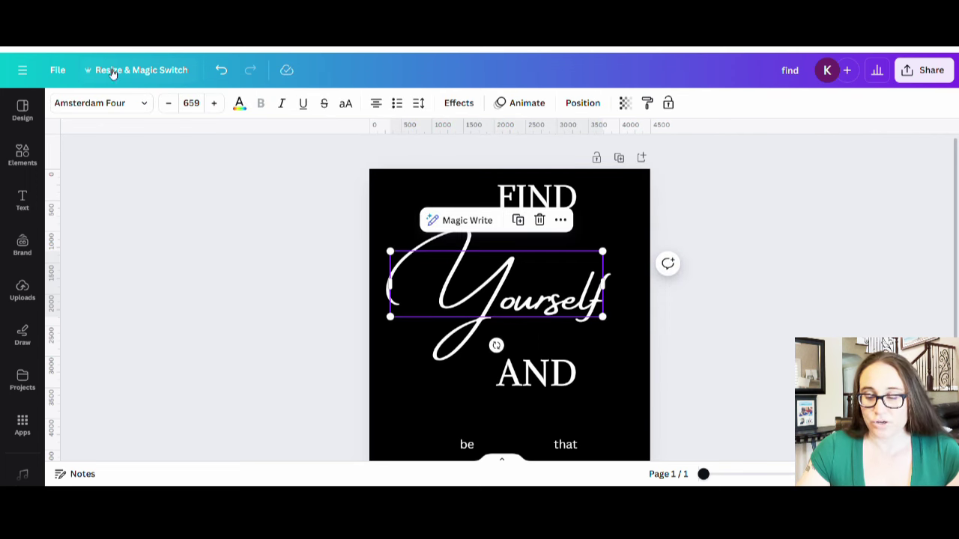
{"action": "left_click", "coordinate": [128, 102]}
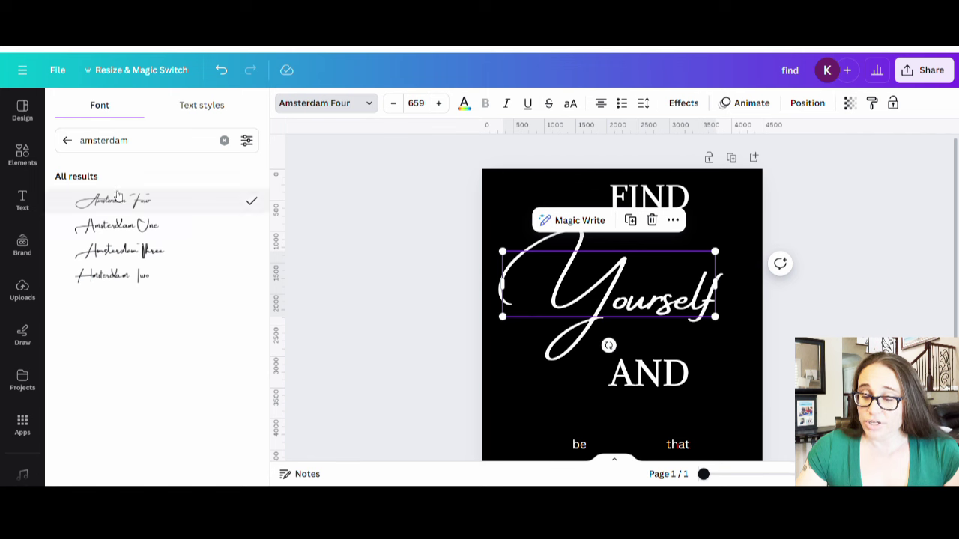
{"action": "left_click", "coordinate": [118, 226]}
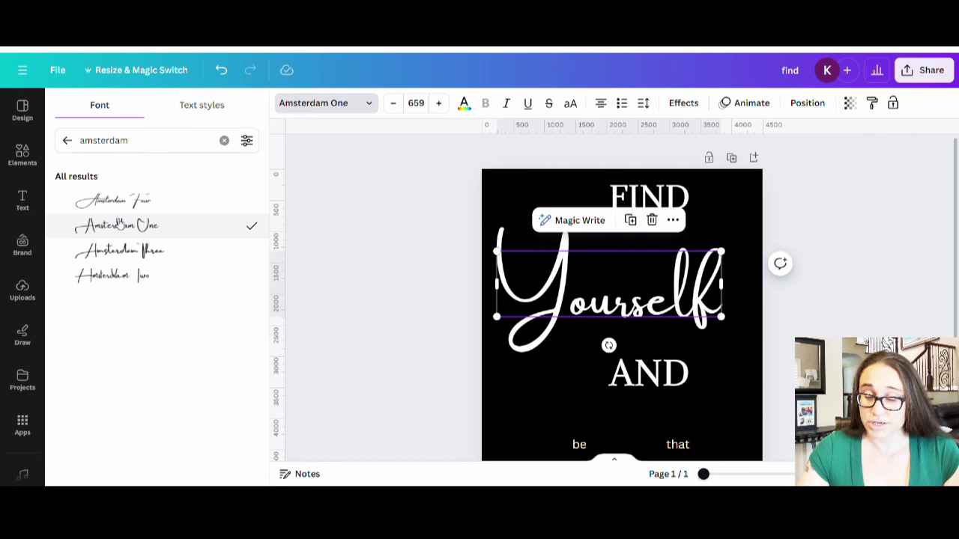
{"action": "left_click", "coordinate": [103, 251]}
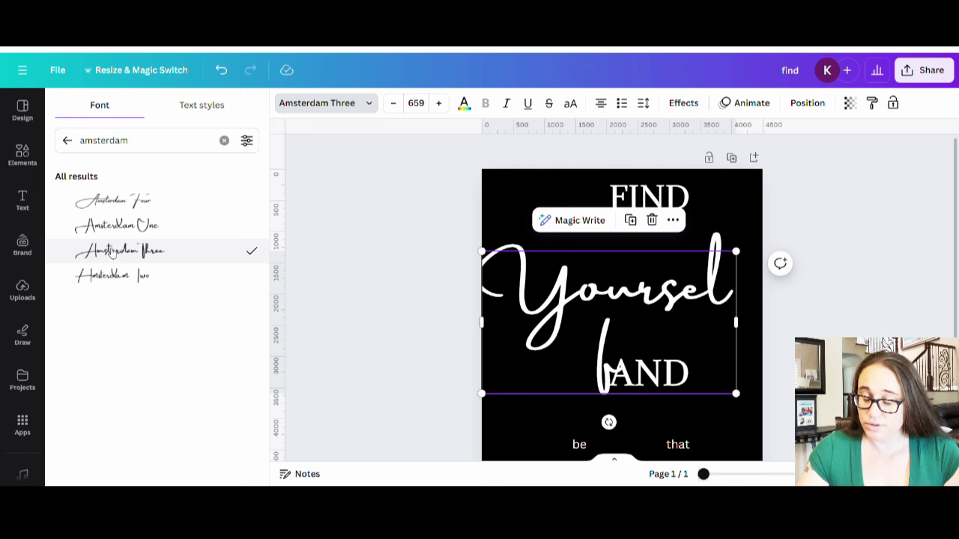
{"action": "left_click", "coordinate": [110, 277]}
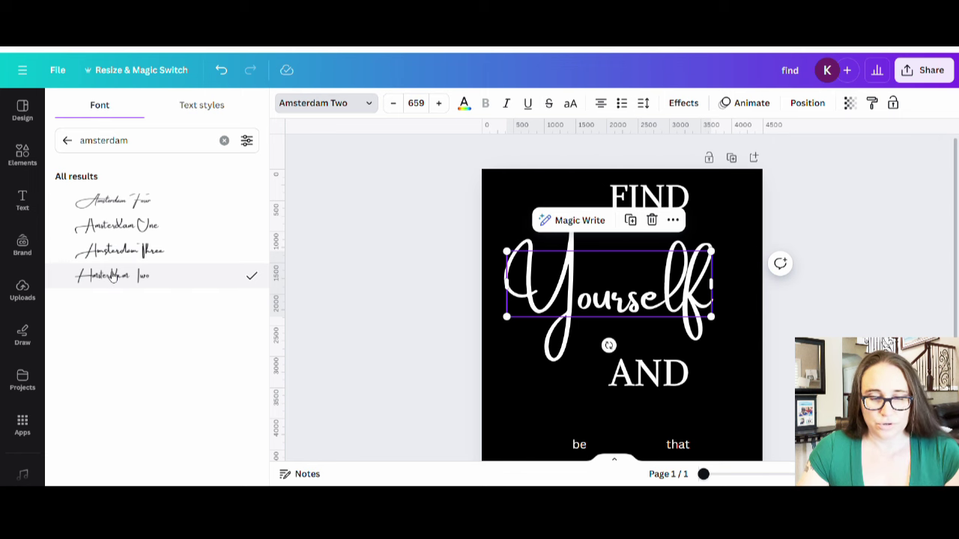
{"action": "left_click", "coordinate": [136, 207]}
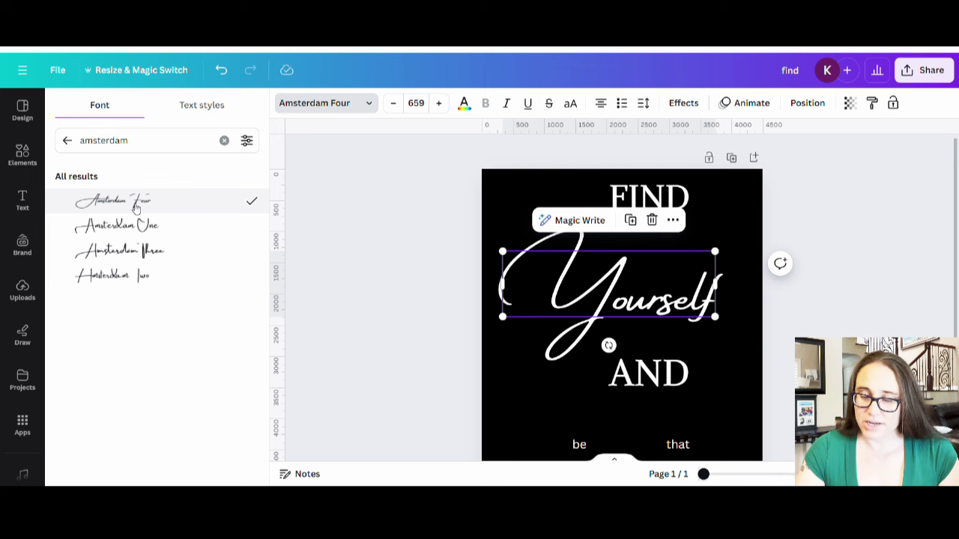
{"action": "left_click", "coordinate": [119, 276]}
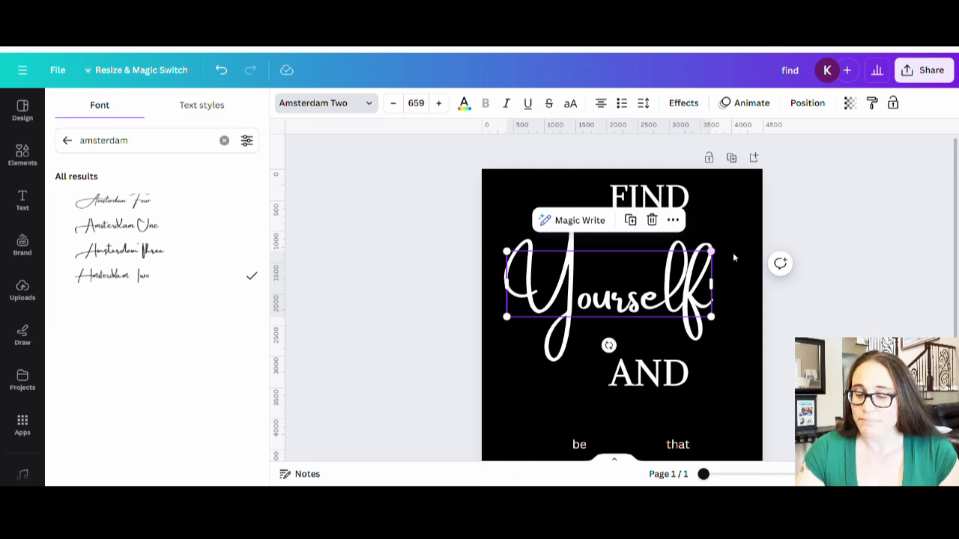
Enlarge the word "Yourself" to font size 735
{"action": "left_click_drag", "start_coordinate": [716, 256], "coordinate": [740, 257]}
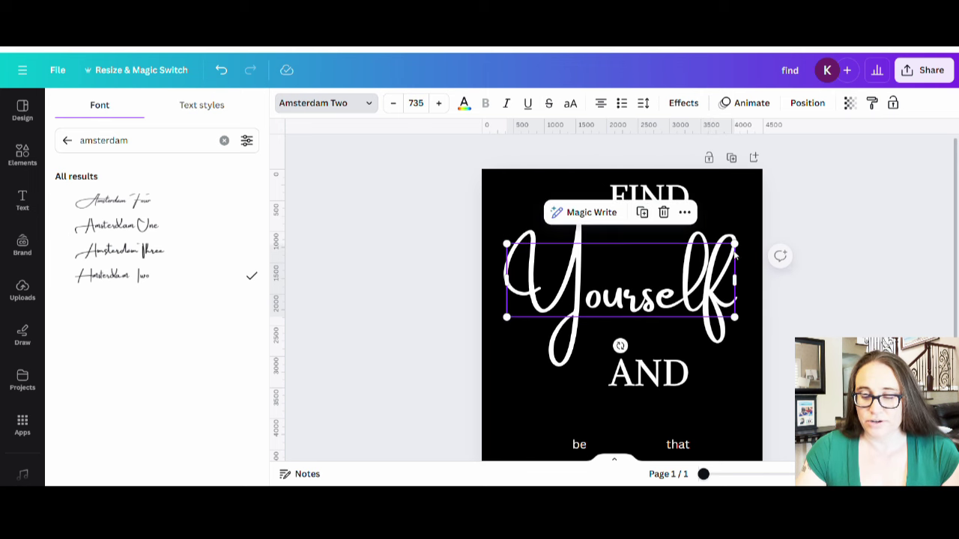
{"action": "left_click", "coordinate": [855, 309]}
{"action": "left_click", "coordinate": [552, 294]}
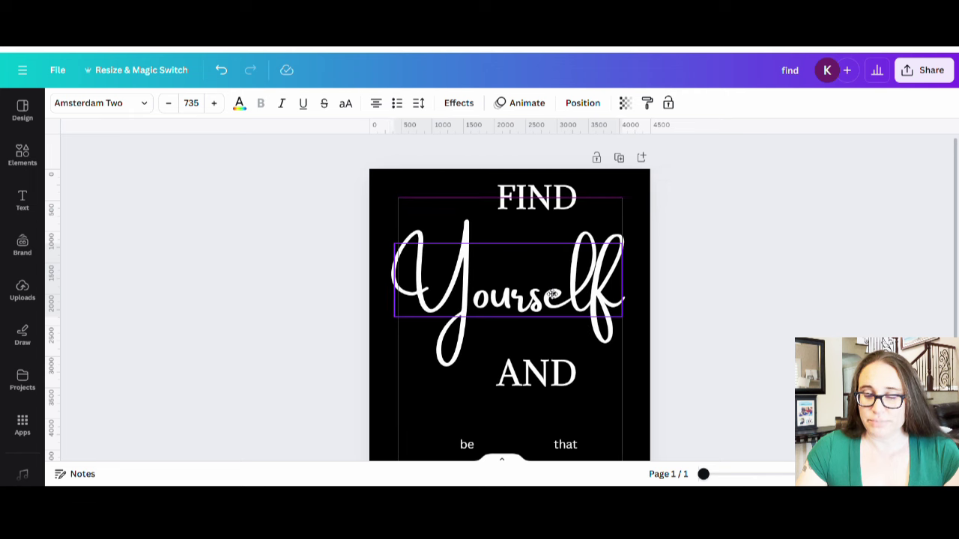
{"action": "left_click", "coordinate": [618, 217]}
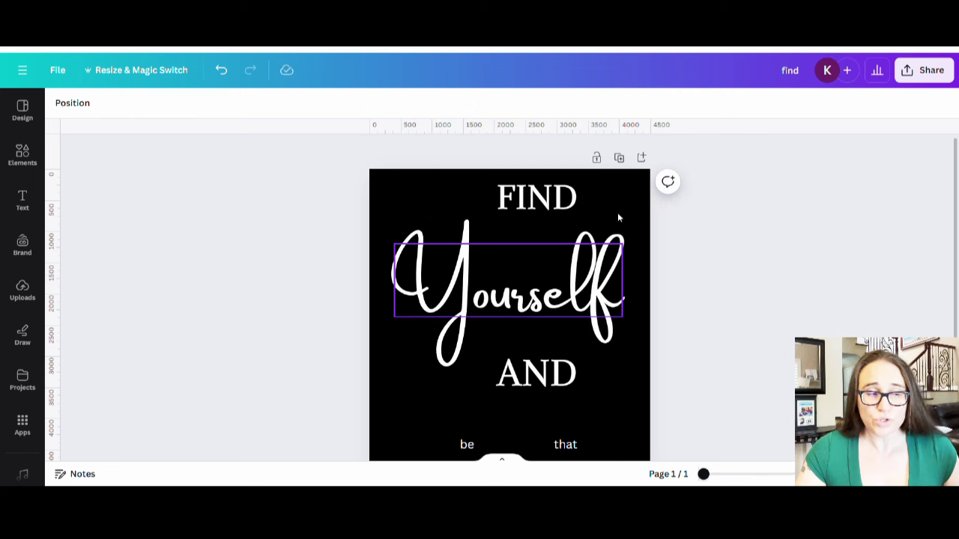
{"action": "left_click", "coordinate": [549, 199]}
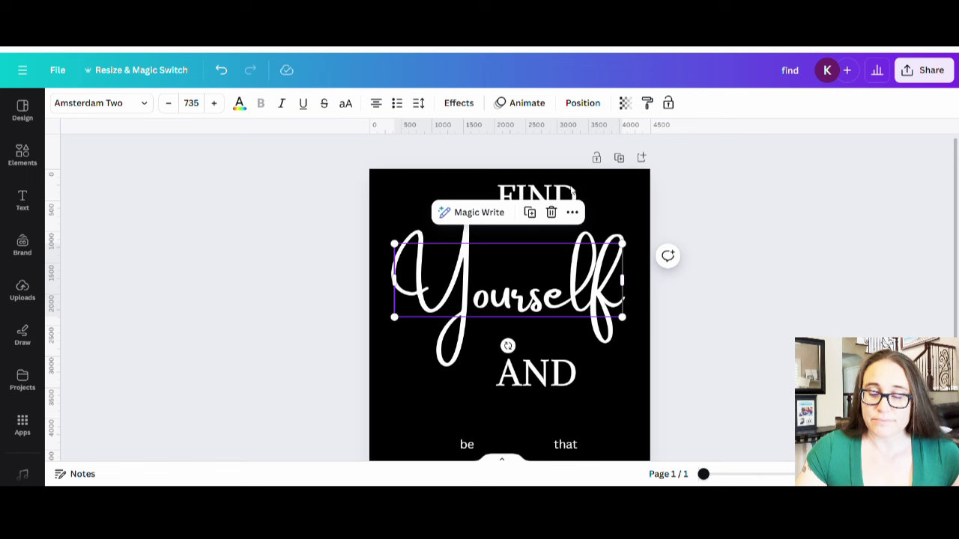
{"action": "left_click", "coordinate": [563, 192]}
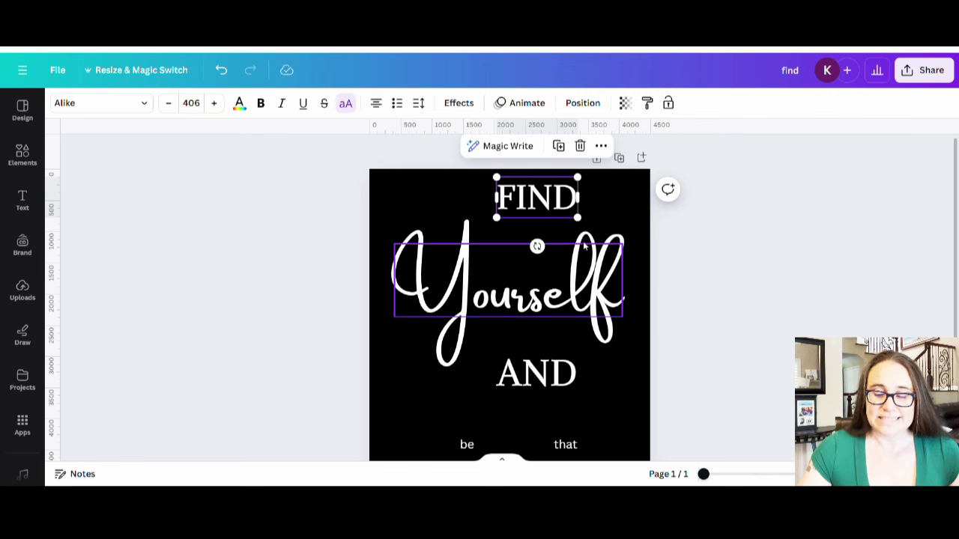
{"action": "left_click", "coordinate": [603, 292]}
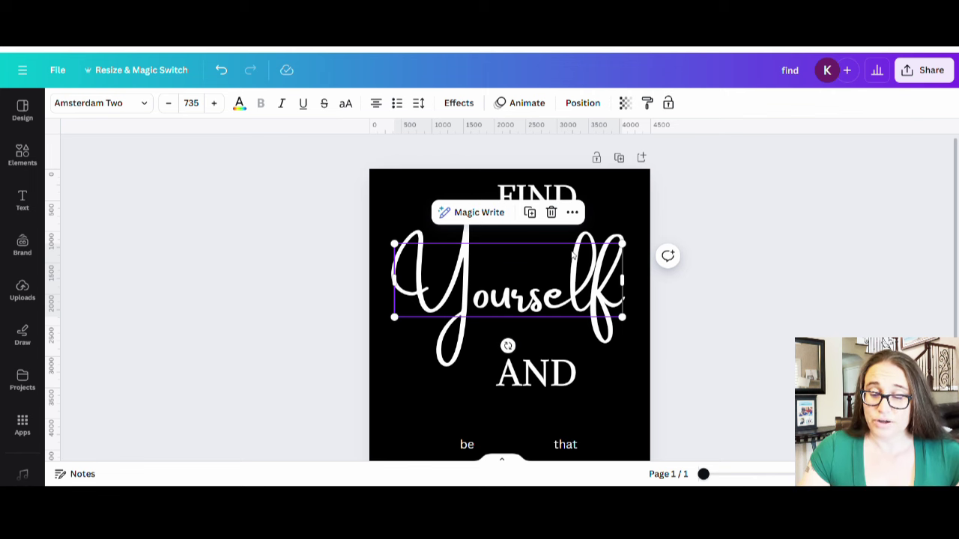
{"action": "left_click", "coordinate": [615, 225]}
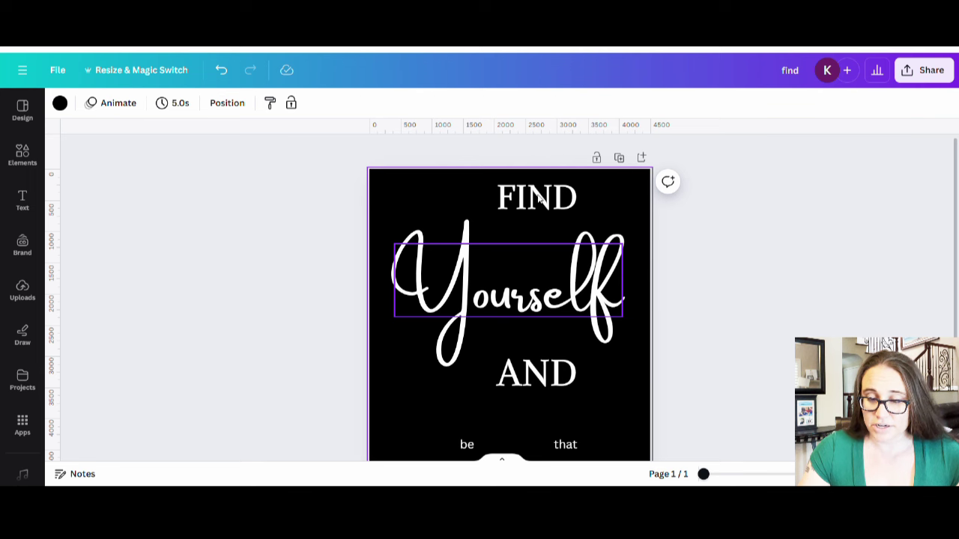
{"action": "left_click", "coordinate": [509, 285]}
Enlarge "FIND" to font size 463 and fit it between the tall letters of "Yourself", directly above "ourse"
{"action": "left_click", "coordinate": [558, 193]}
{"action": "left_click_drag", "start_coordinate": [559, 193], "coordinate": [543, 250]}
{"action": "left_click", "coordinate": [592, 315]}
{"action": "left_click", "coordinate": [620, 402]}
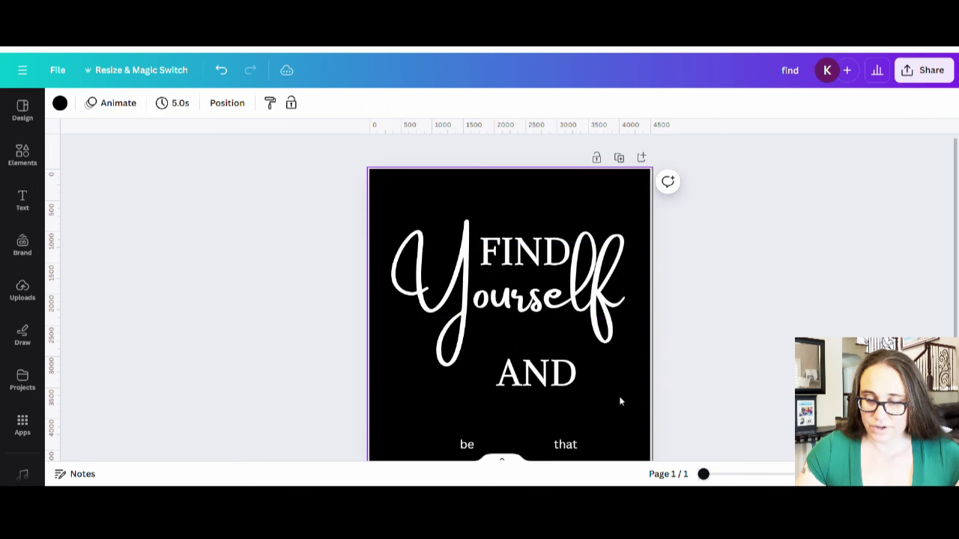
{"action": "left_click", "coordinate": [548, 255]}
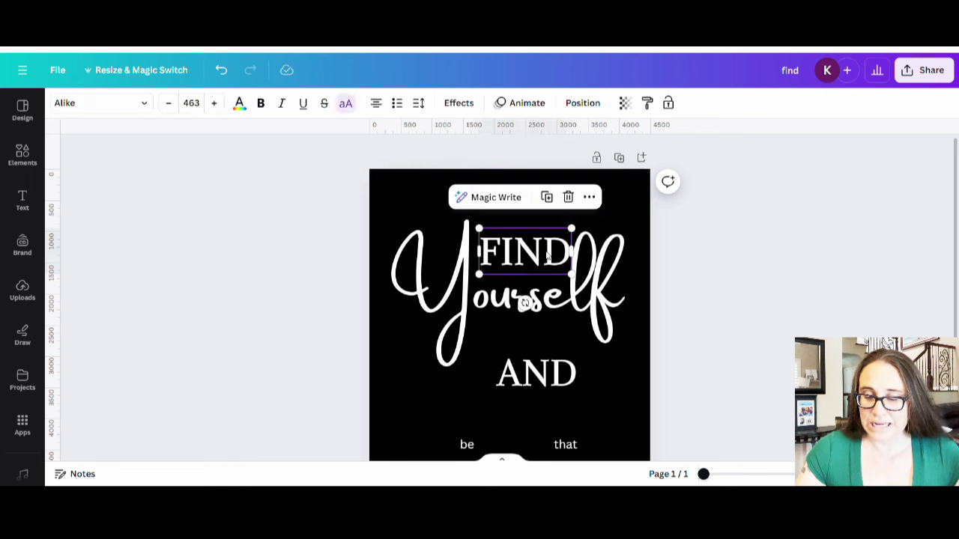
{"action": "left_click_drag", "start_coordinate": [548, 255], "coordinate": [547, 257]}
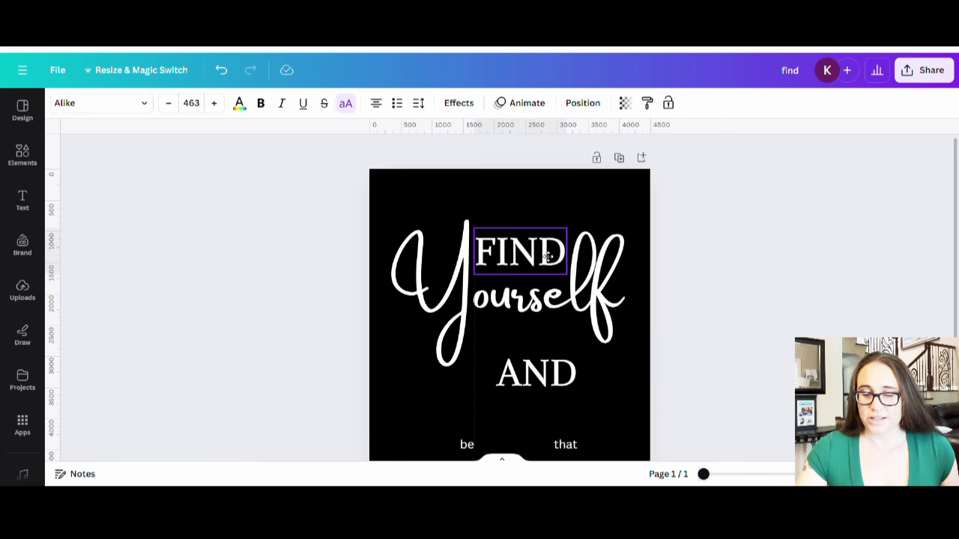
{"action": "left_click_drag", "start_coordinate": [547, 256], "coordinate": [547, 256]}
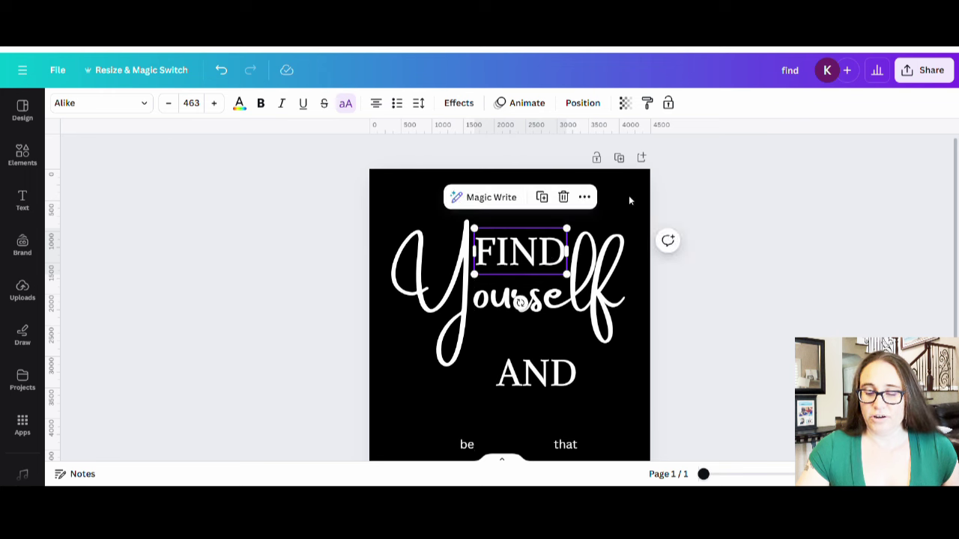
{"action": "left_click", "coordinate": [628, 196]}
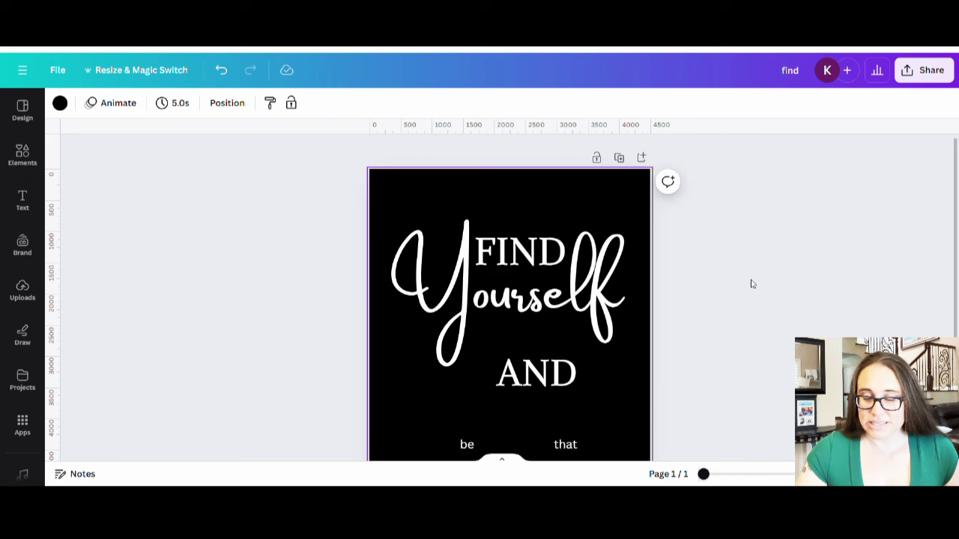
Enlarge "AND" to font size 569 and tuck it directly beneath "ourse", between the descending tails of "Yourself"
{"action": "left_click", "coordinate": [516, 374]}
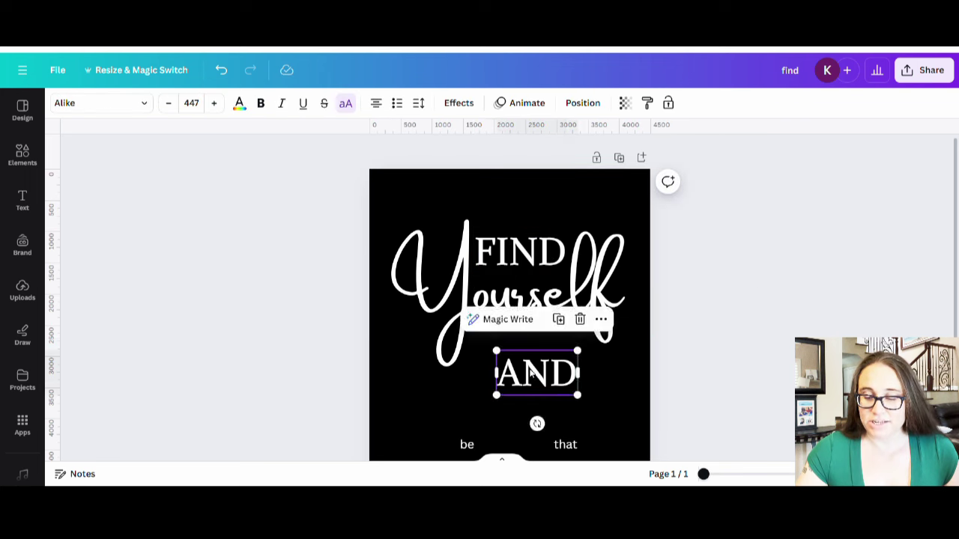
{"action": "left_click_drag", "start_coordinate": [528, 374], "coordinate": [587, 371]}
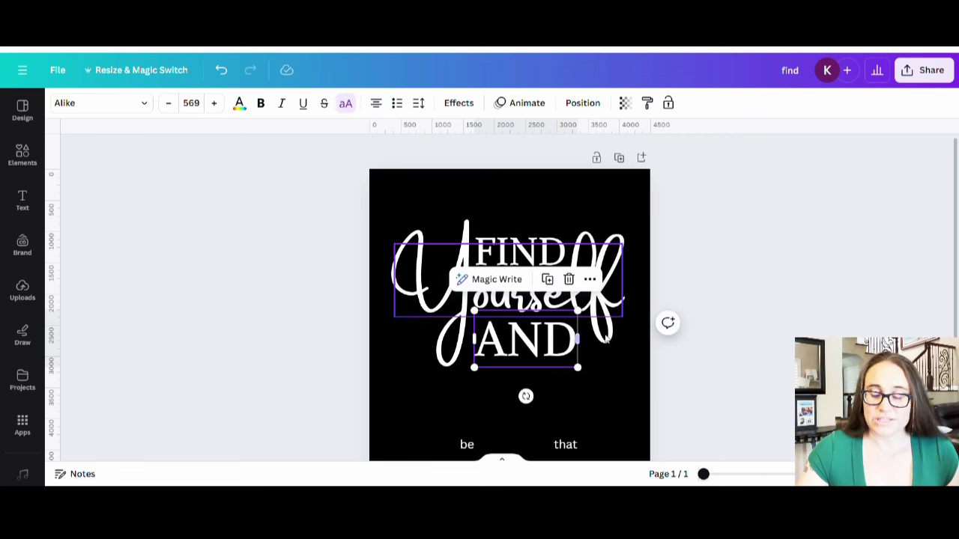
{"action": "left_click", "coordinate": [755, 261]}
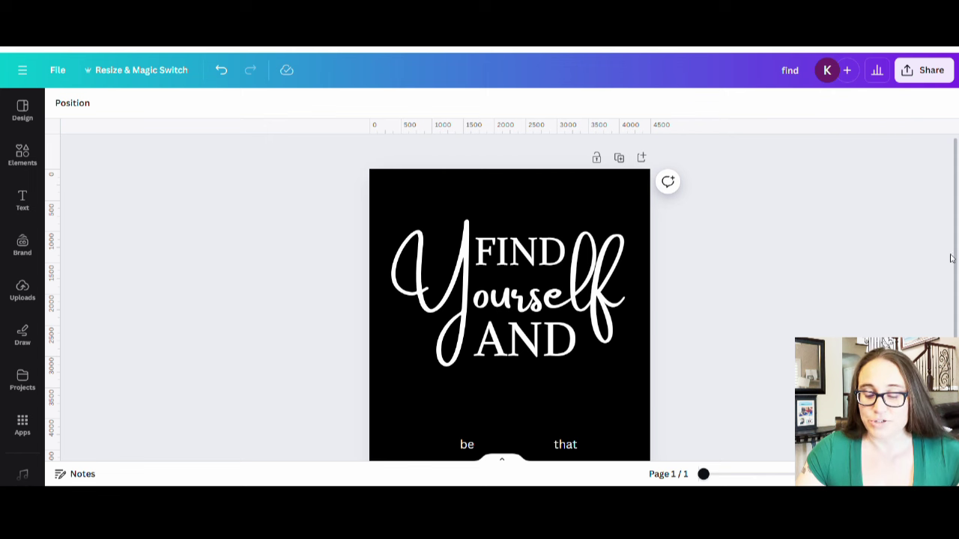
Extend the word "be" beneath "AND" to "be that" and set the separate "that" aside near the page's lower right corner
{"action": "scroll", "coordinate": [629, 336], "scroll_direction": "down", "scroll_amount": 1}
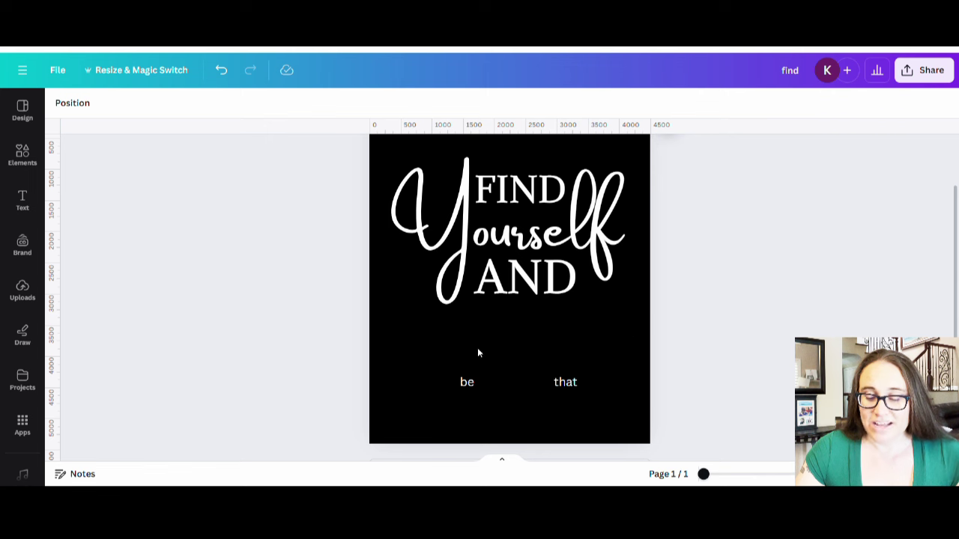
{"action": "left_click", "coordinate": [558, 384]}
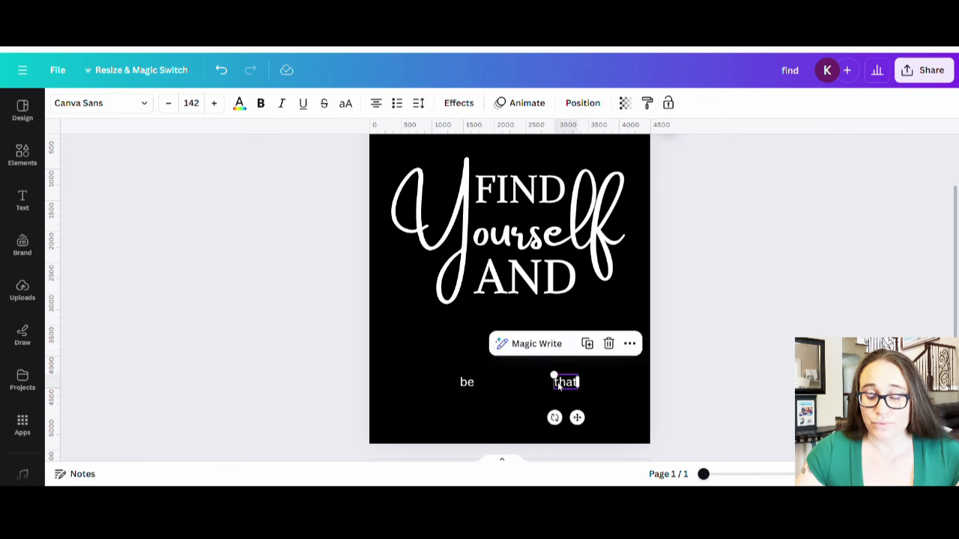
{"action": "left_click_drag", "start_coordinate": [558, 383], "coordinate": [563, 355]}
{"action": "left_click_drag", "start_coordinate": [459, 384], "coordinate": [439, 355]}
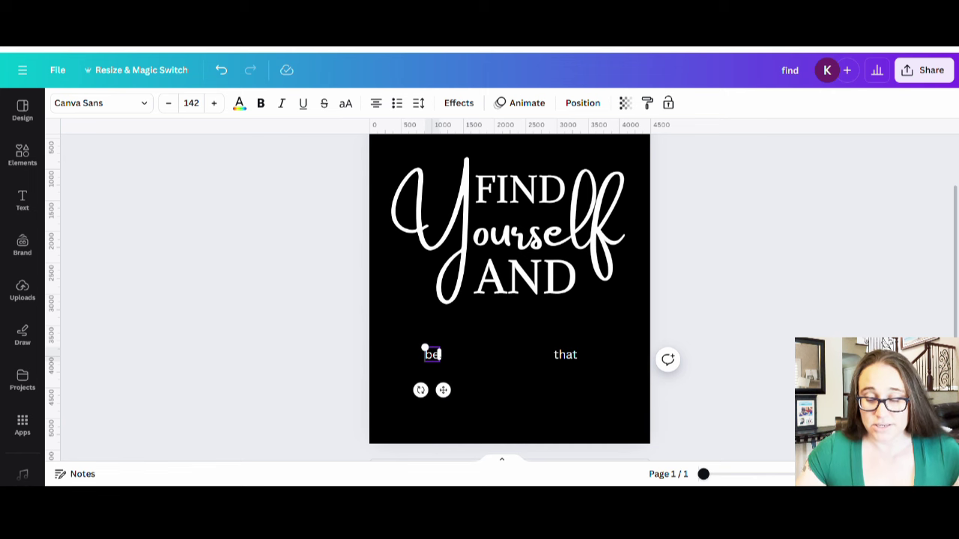
{"action": "type", "text": "that"}
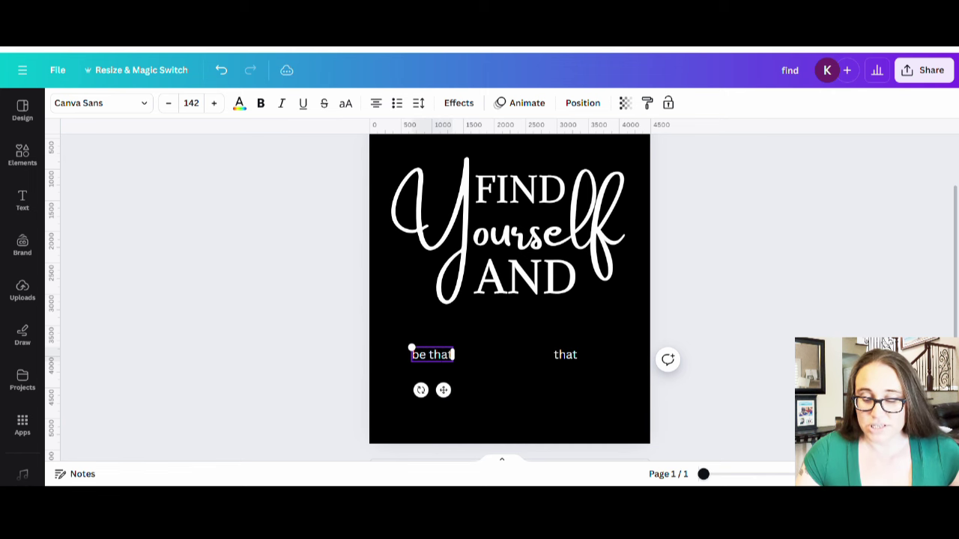
{"action": "left_click_drag", "start_coordinate": [565, 355], "coordinate": [589, 409]}
Capitalize the phrase as "Be That" and place it beneath "AND" at font size 324
{"action": "left_click_drag", "start_coordinate": [452, 355], "coordinate": [429, 331]}
{"action": "type", "text": "Be T"}
{"action": "left_click", "coordinate": [459, 365]}
{"action": "left_click", "coordinate": [460, 364]}
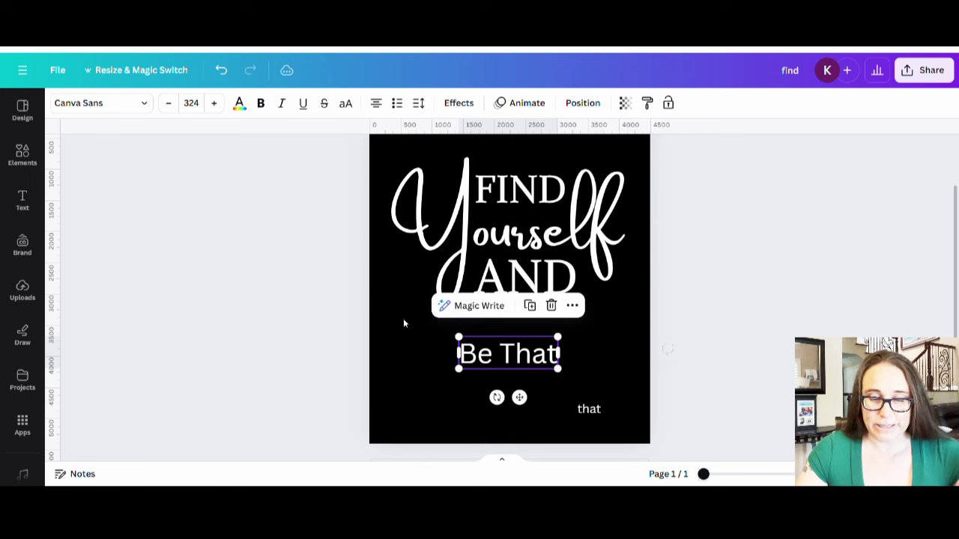
Try all four Amsterdam fonts on the phrase "Be That" and settle on Amsterdam One
{"action": "left_click", "coordinate": [101, 105]}
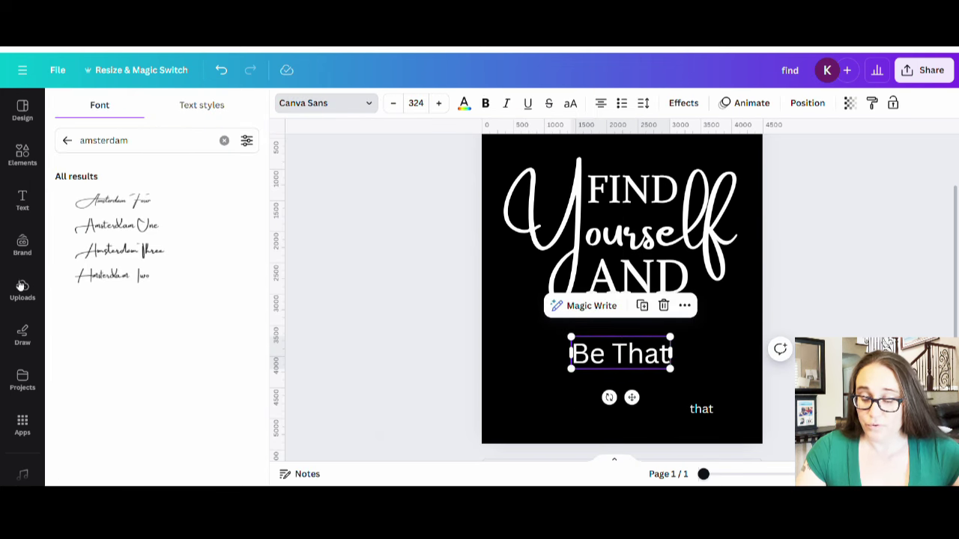
{"action": "left_click", "coordinate": [100, 204]}
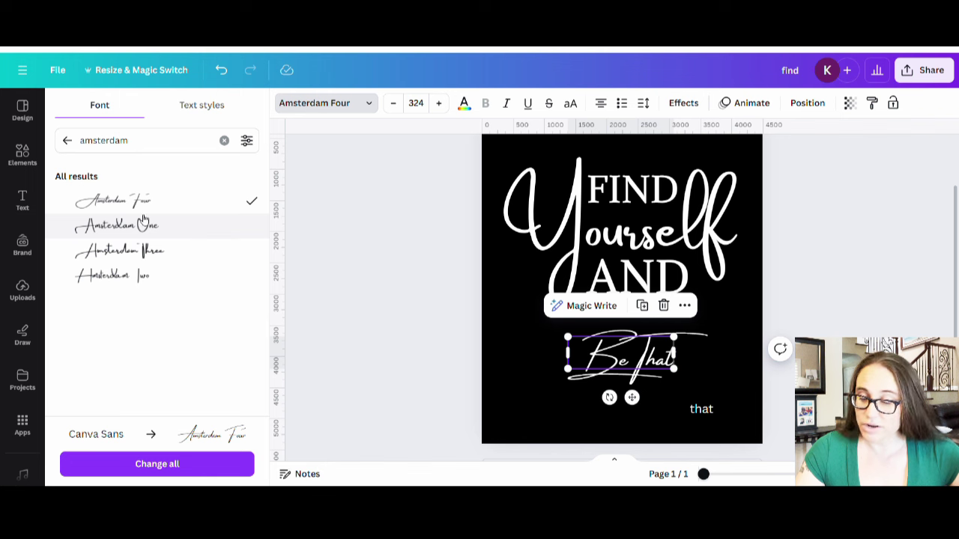
{"action": "left_click", "coordinate": [111, 227]}
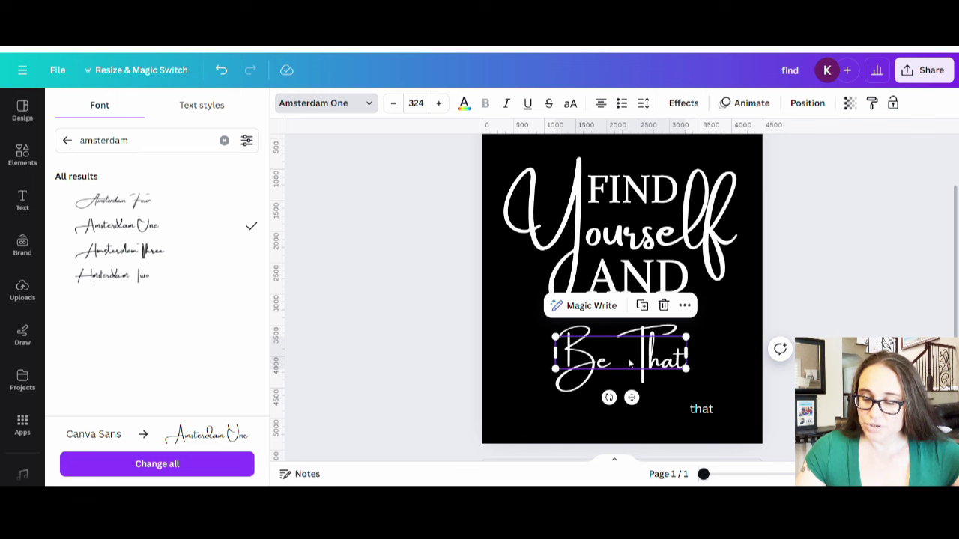
{"action": "left_click", "coordinate": [87, 257]}
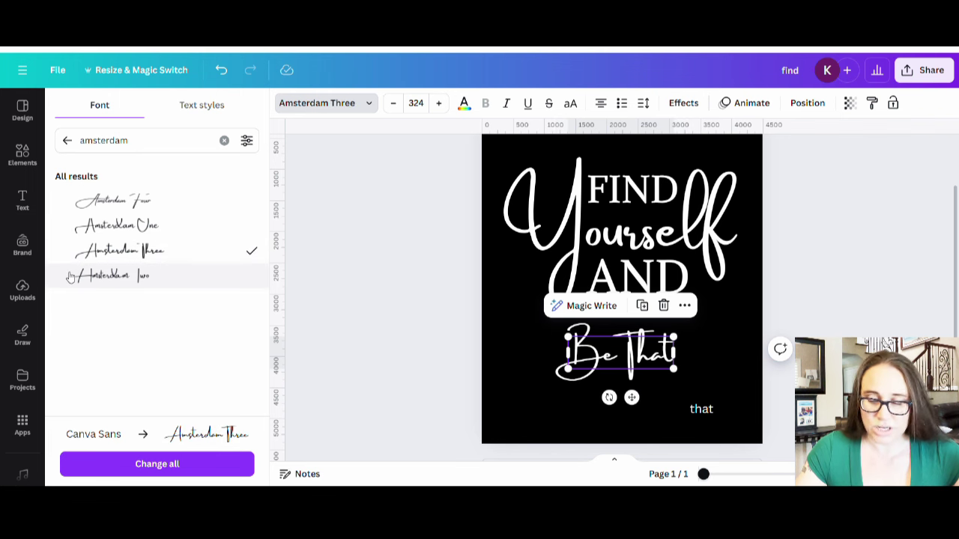
{"action": "left_click", "coordinate": [108, 279]}
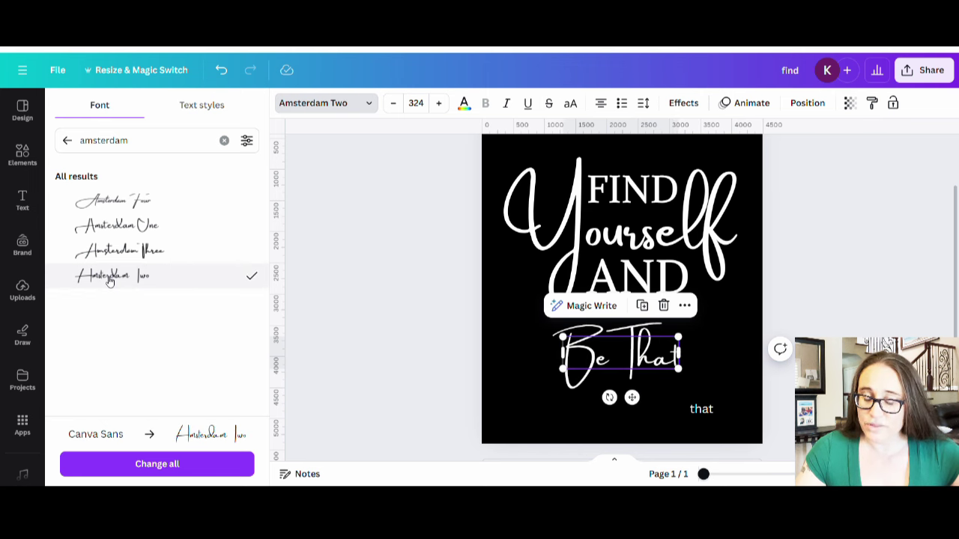
{"action": "left_click", "coordinate": [111, 227]}
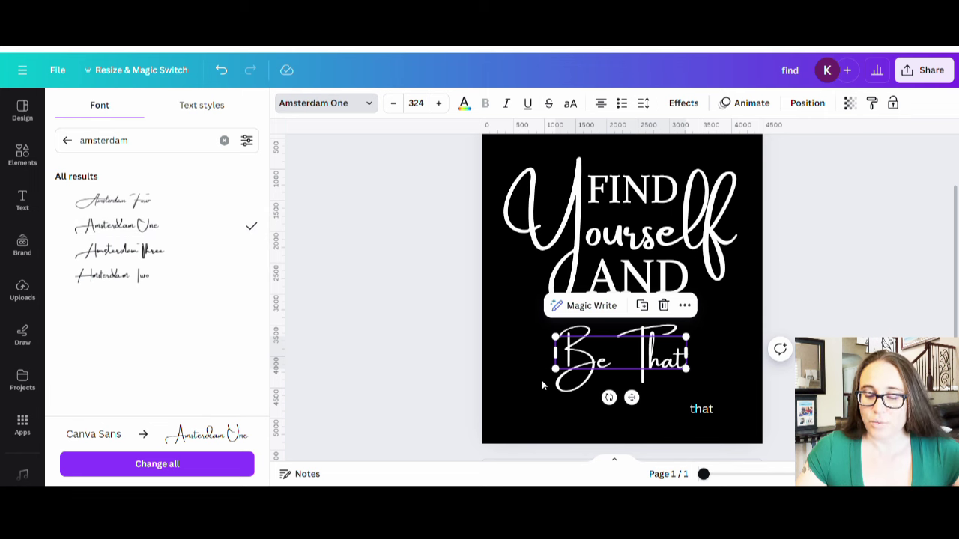
Try closing the gap between "Be" and "That" within the script phrase beneath "AND"
{"action": "left_click", "coordinate": [507, 385]}
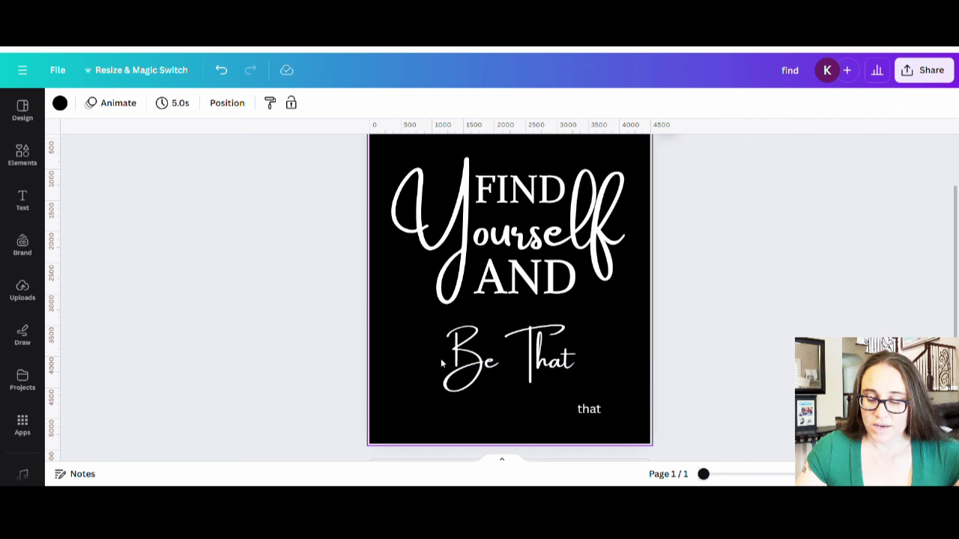
{"action": "left_click", "coordinate": [507, 354]}
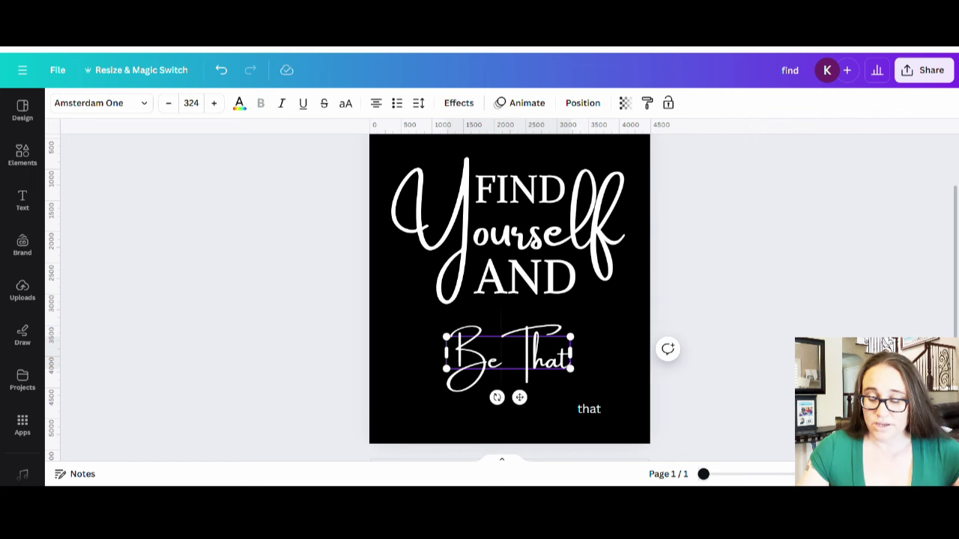
{"action": "key", "text": "BackSpace"}
{"action": "type", "text": "e"}
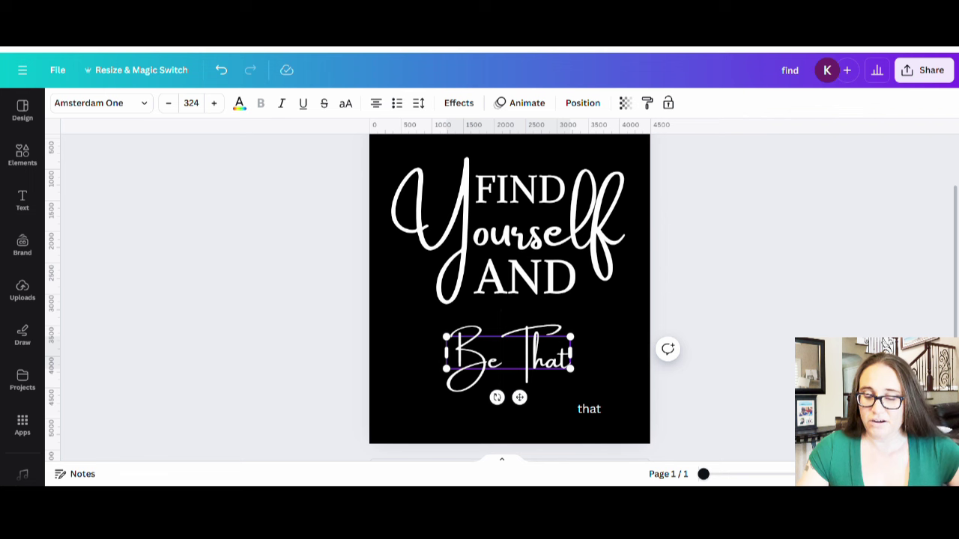
{"action": "left_click", "coordinate": [626, 302]}
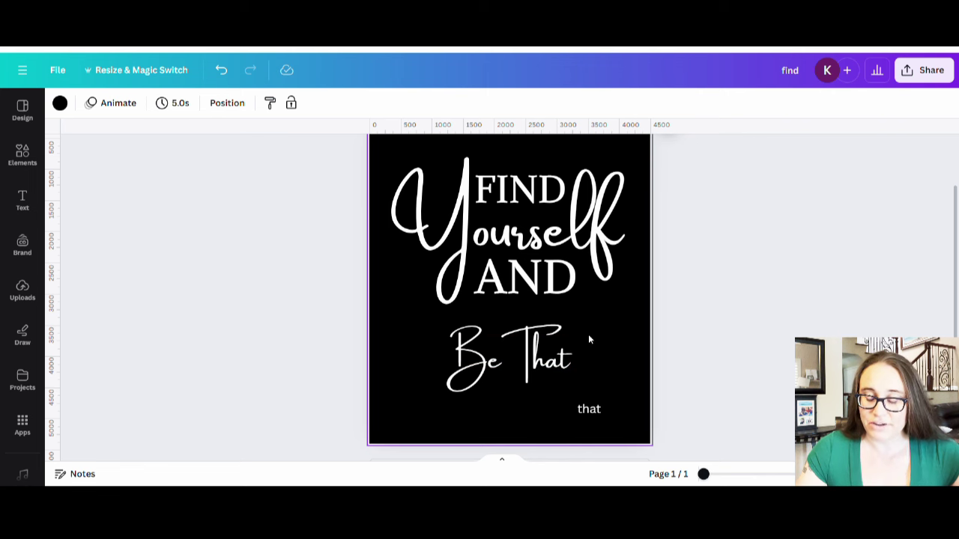
Set the separate "that" in Amsterdam One, enlarge it to font size 373 and capitalize it as "That"
{"action": "left_click", "coordinate": [588, 410]}
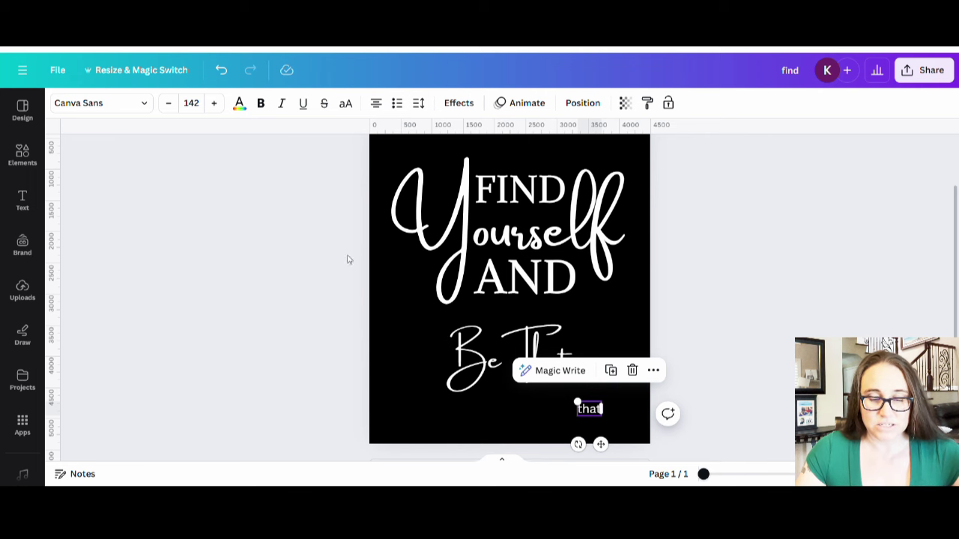
{"action": "left_click", "coordinate": [103, 105]}
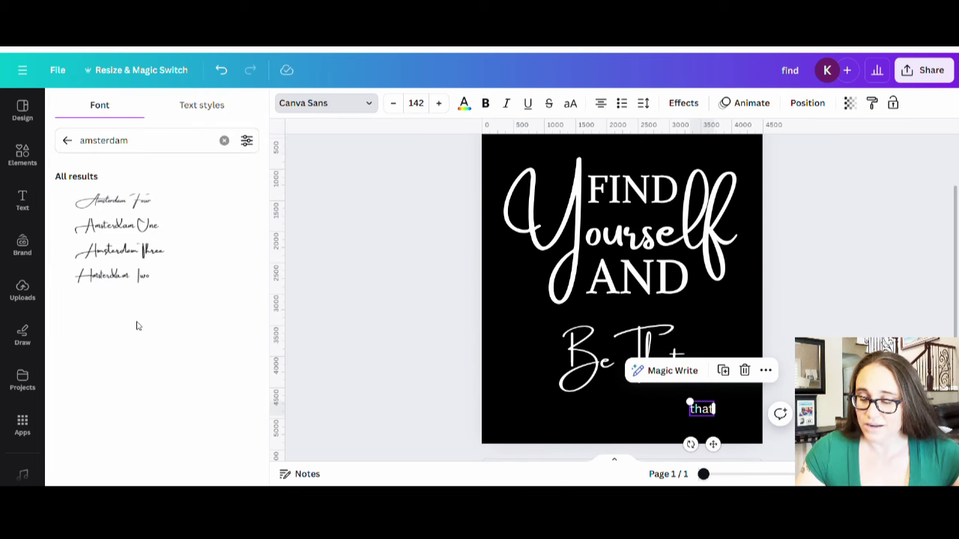
{"action": "left_click", "coordinate": [131, 224]}
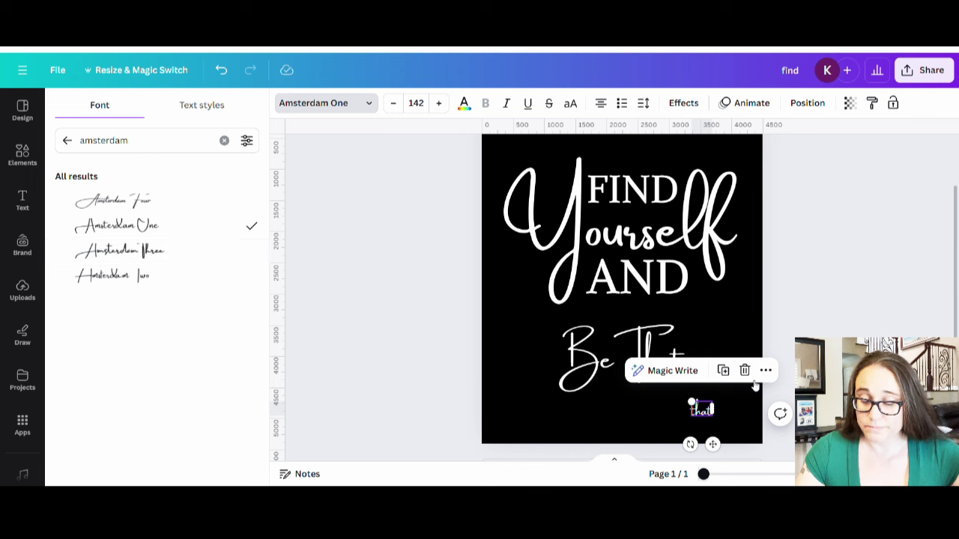
{"action": "left_click", "coordinate": [621, 279]}
{"action": "left_click", "coordinate": [700, 408]}
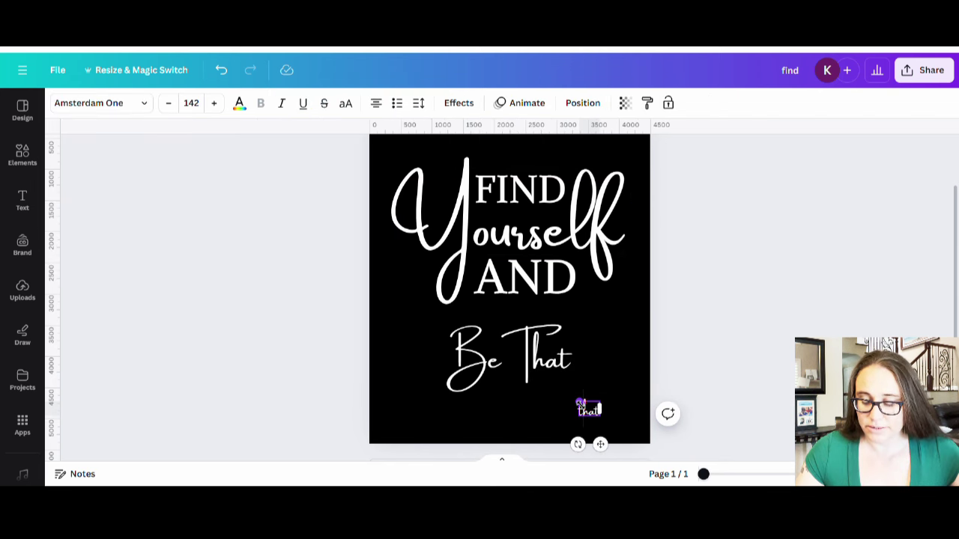
{"action": "left_click_drag", "start_coordinate": [577, 402], "coordinate": [557, 393]}
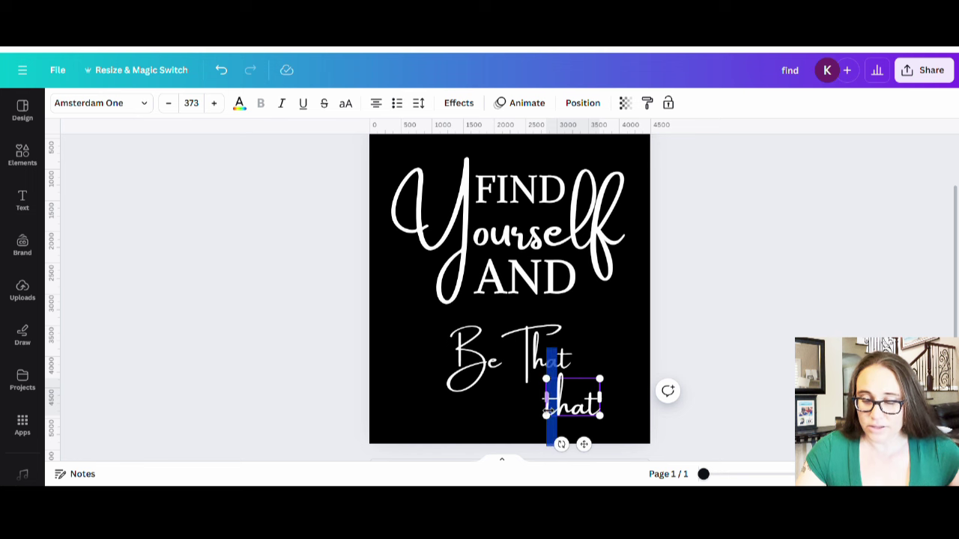
{"action": "type", "text": "T"}
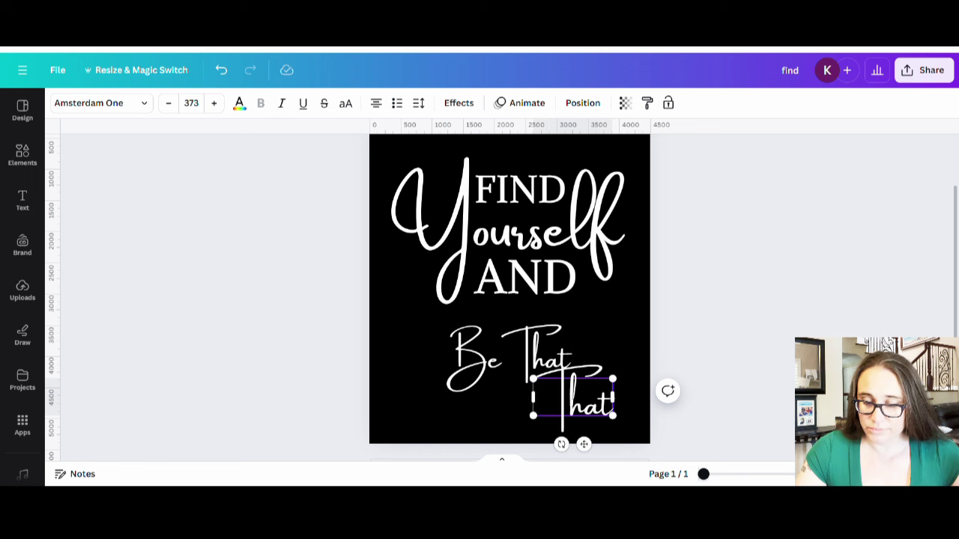
Delete "That" from the "Be That" phrase so its text box holds only "Be"
{"action": "left_click", "coordinate": [502, 348]}
{"action": "left_click_drag", "start_coordinate": [502, 349], "coordinate": [570, 352]}
{"action": "key", "text": "BackSpace"}
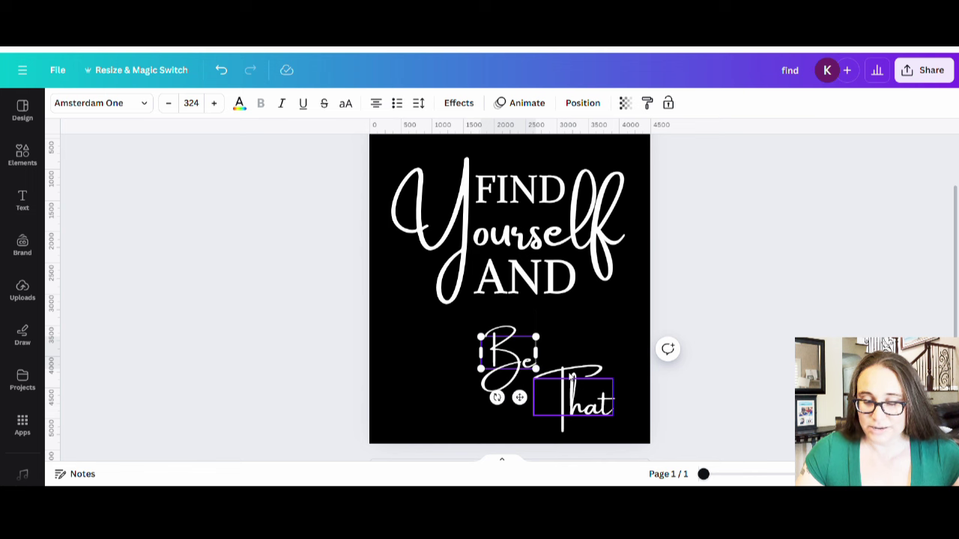
{"action": "left_click", "coordinate": [596, 336]}
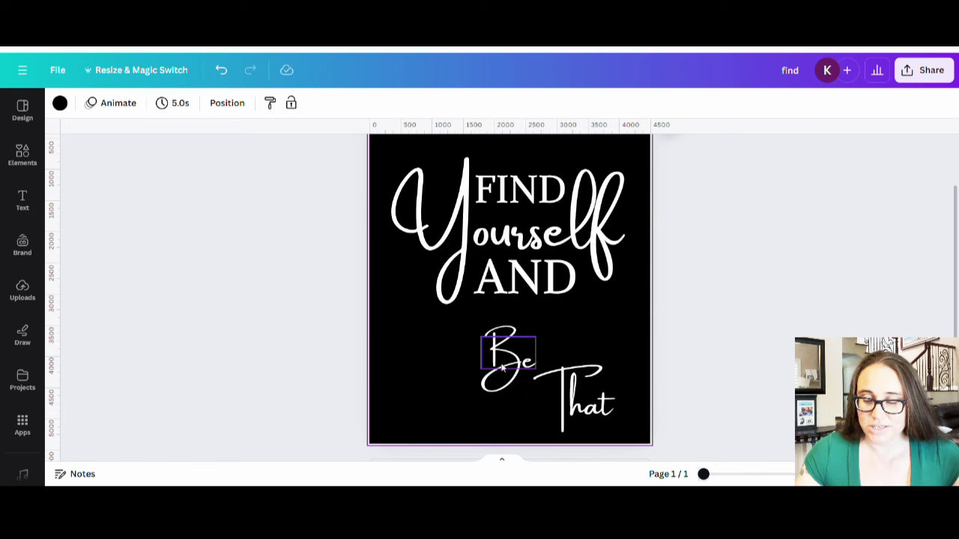
Place the separate "That" beneath "AND" and fit "Be" closely in front of it on the same baseline
{"action": "left_click_drag", "start_coordinate": [507, 367], "coordinate": [447, 357]}
{"action": "left_click_drag", "start_coordinate": [592, 404], "coordinate": [581, 368]}
{"action": "left_click", "coordinate": [531, 422]}
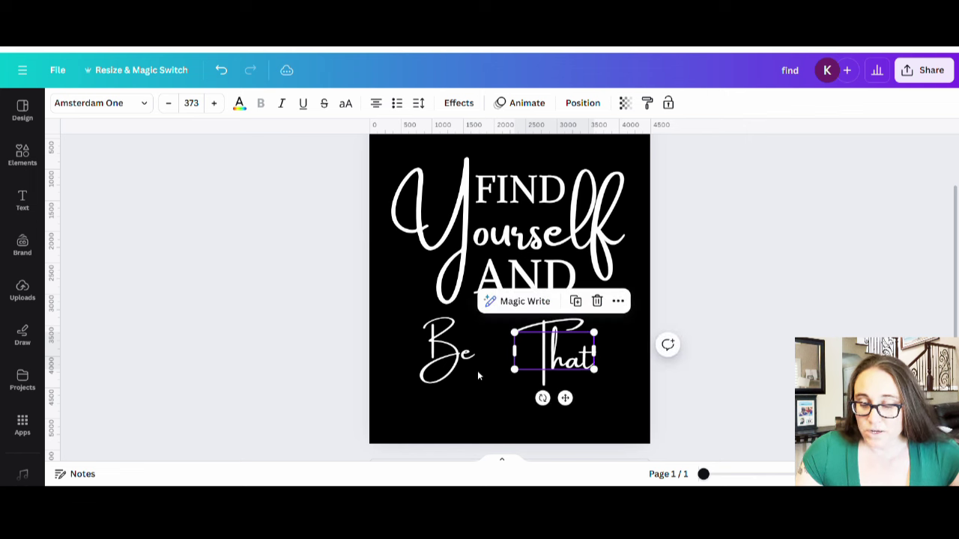
{"action": "left_click", "coordinate": [468, 360]}
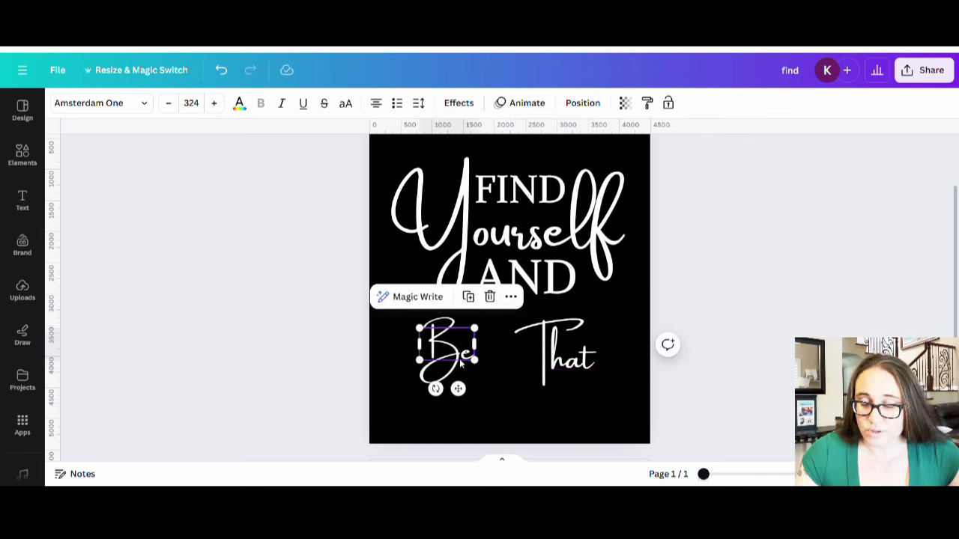
{"action": "left_click_drag", "start_coordinate": [468, 360], "coordinate": [507, 369]}
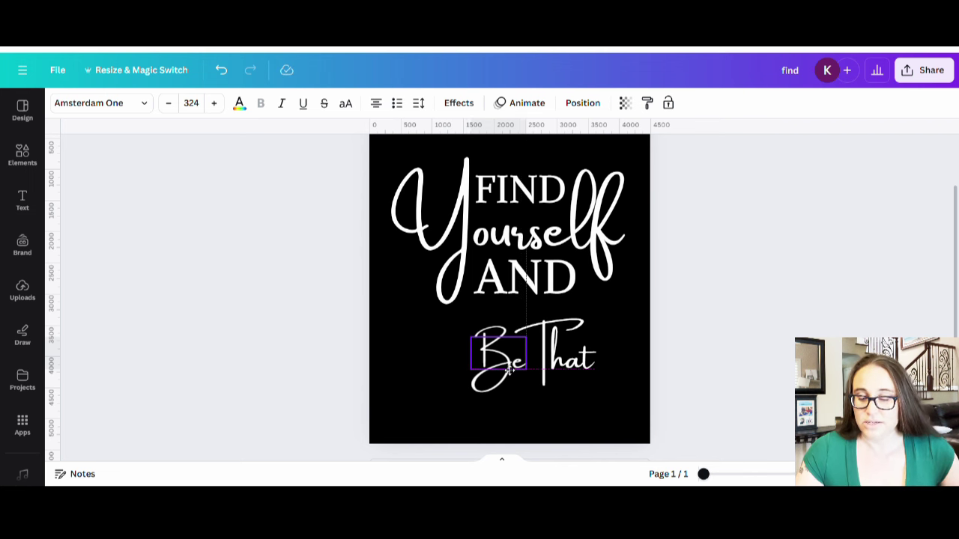
{"action": "left_click_drag", "start_coordinate": [509, 369], "coordinate": [510, 369]}
{"action": "left_click", "coordinate": [536, 413]}
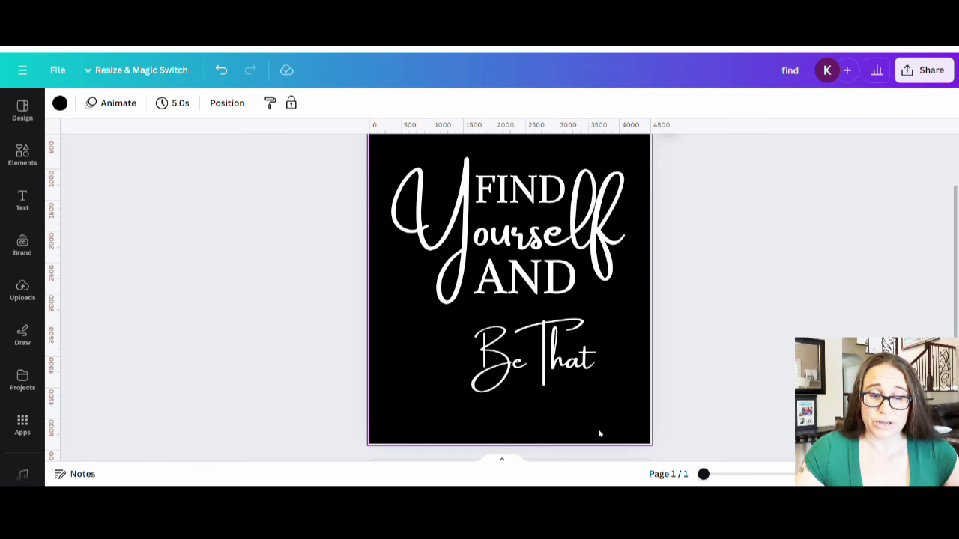
Enlarge "Be" to font size 373 to match the neighbouring "That"
{"action": "left_click", "coordinate": [499, 352]}
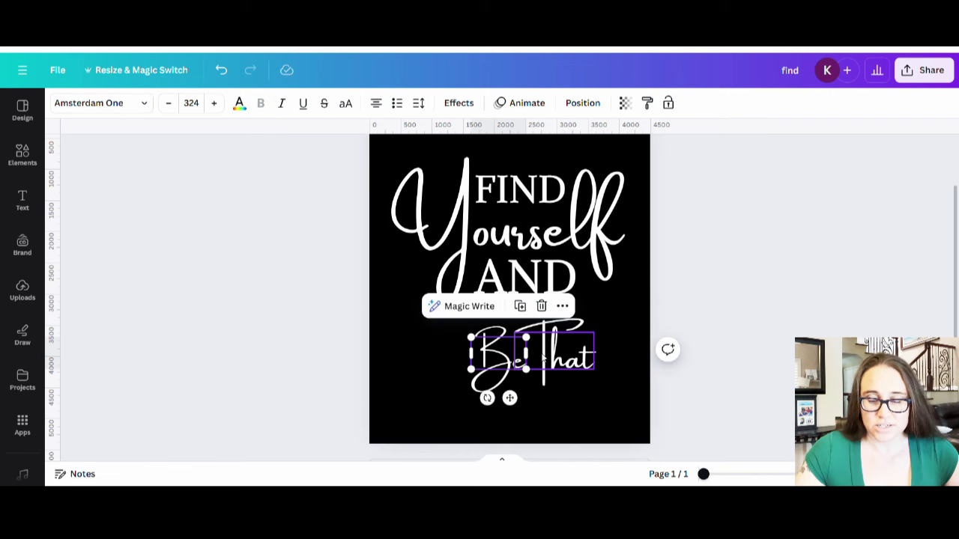
{"action": "left_click", "coordinate": [552, 358]}
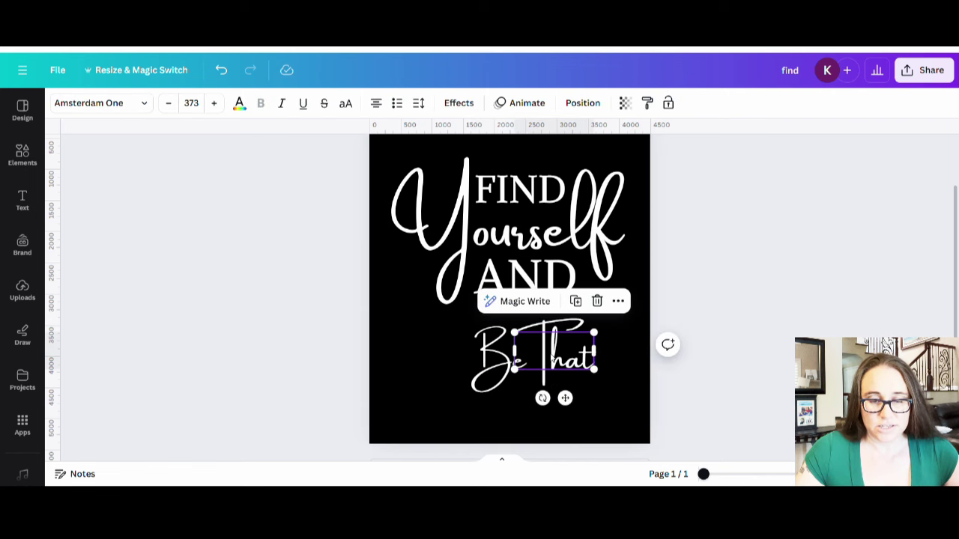
{"action": "left_click", "coordinate": [494, 360]}
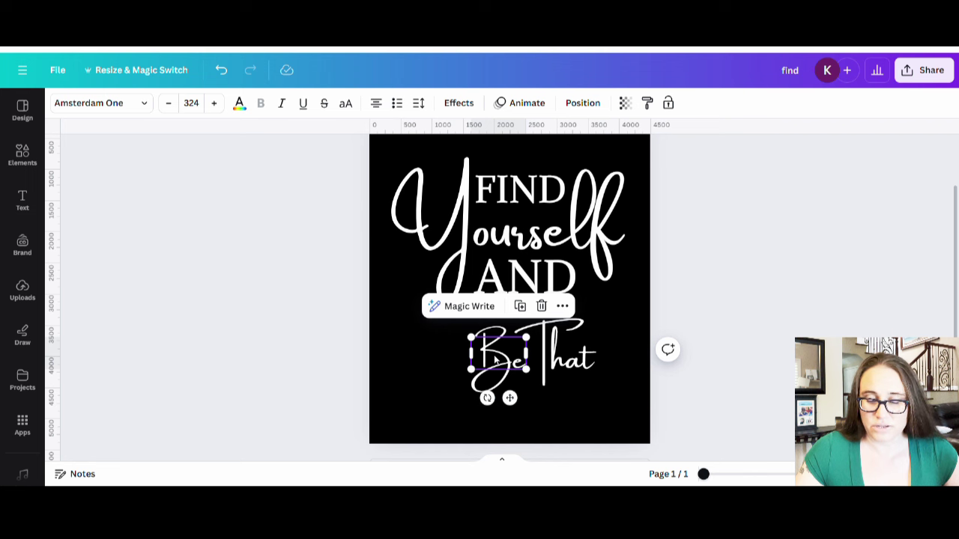
{"action": "left_click", "coordinate": [547, 363]}
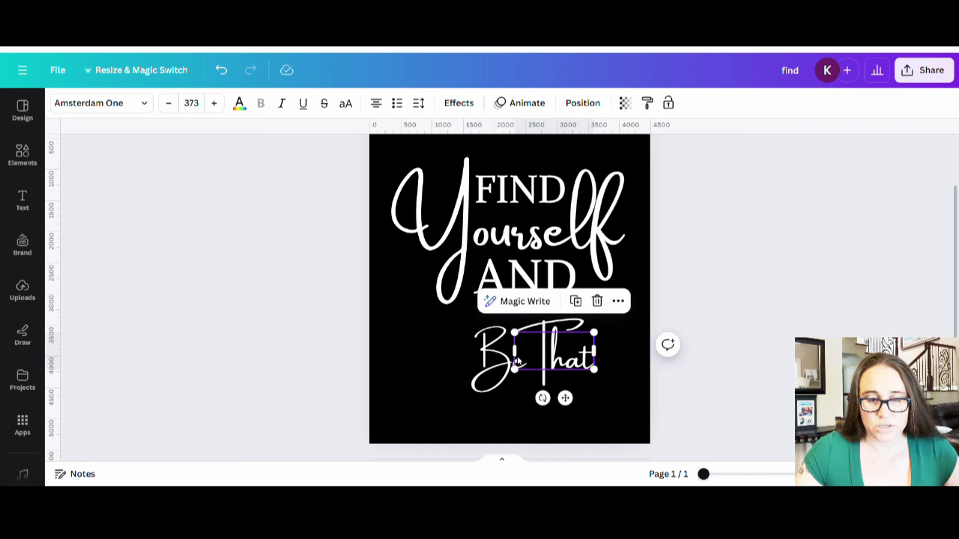
{"action": "left_click", "coordinate": [502, 363]}
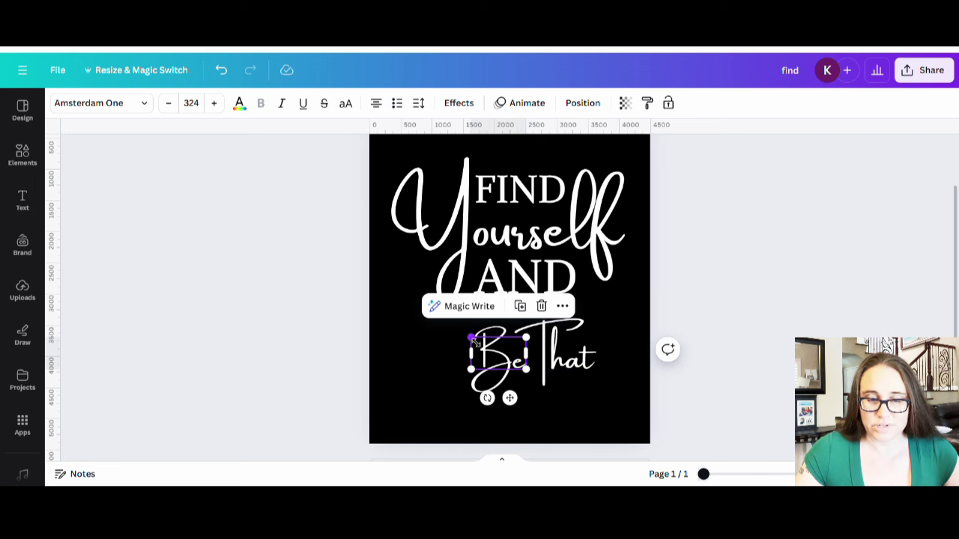
{"action": "left_click_drag", "start_coordinate": [472, 339], "coordinate": [464, 334]}
{"action": "left_click", "coordinate": [517, 363]}
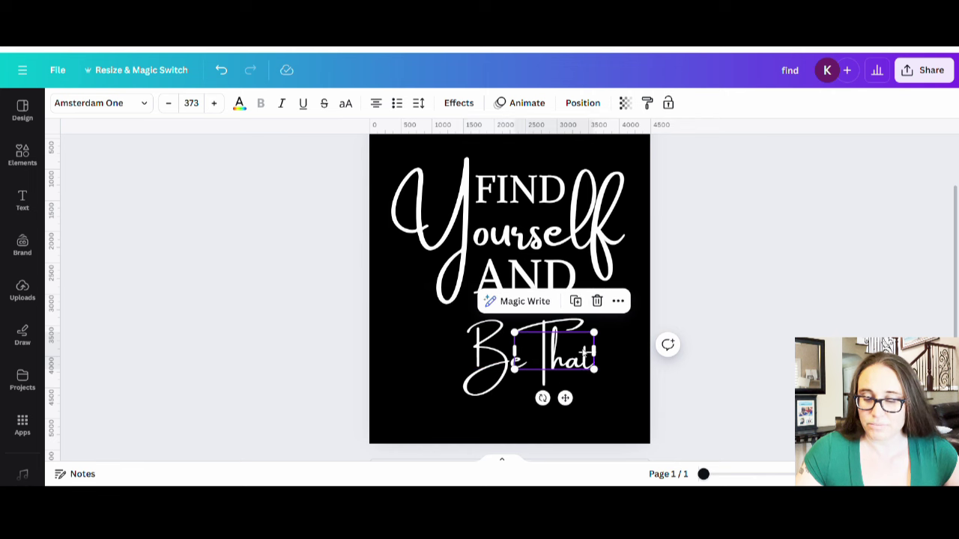
{"action": "left_click", "coordinate": [491, 352]}
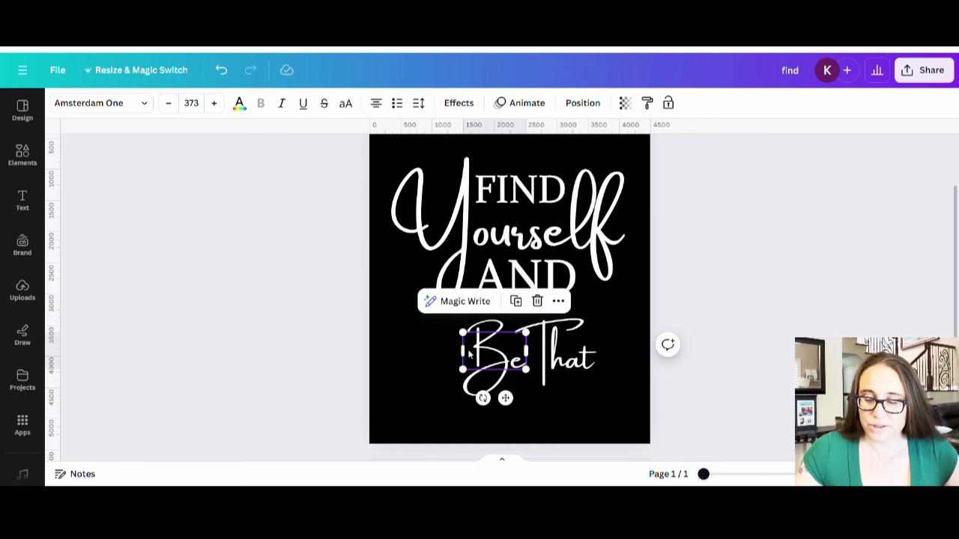
{"action": "left_click", "coordinate": [539, 352]}
{"action": "left_click", "coordinate": [586, 424]}
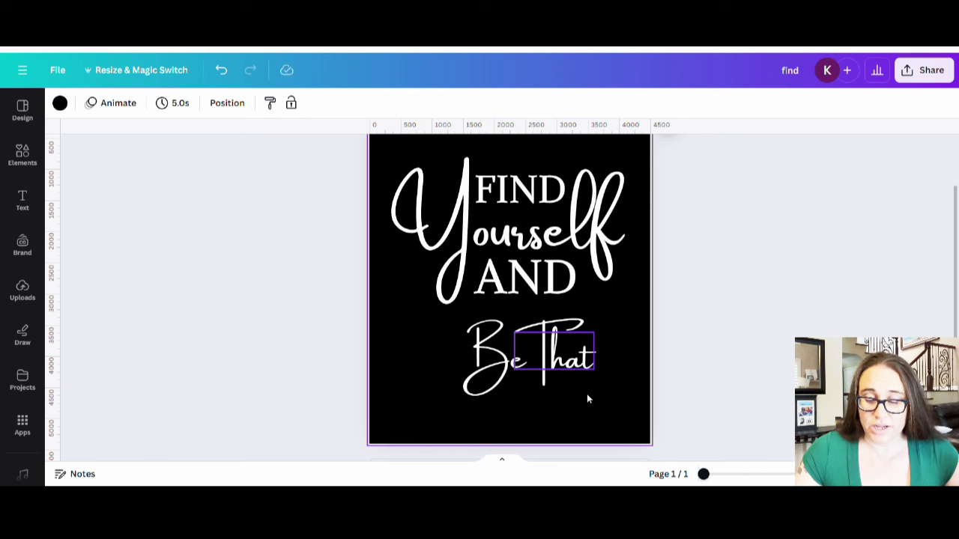
Enlarge "Be" and "That" together to about the width of "Yourself" and position them directly beneath "AND"
{"action": "left_click_drag", "start_coordinate": [554, 393], "coordinate": [388, 392]}
{"action": "left_click_drag", "start_coordinate": [488, 378], "coordinate": [506, 373]}
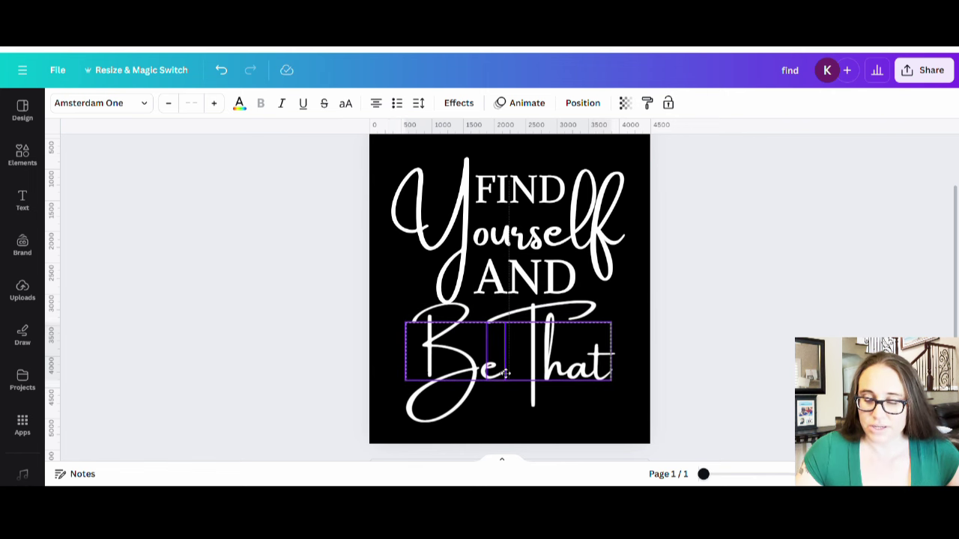
{"action": "left_click_drag", "start_coordinate": [505, 373], "coordinate": [504, 373]}
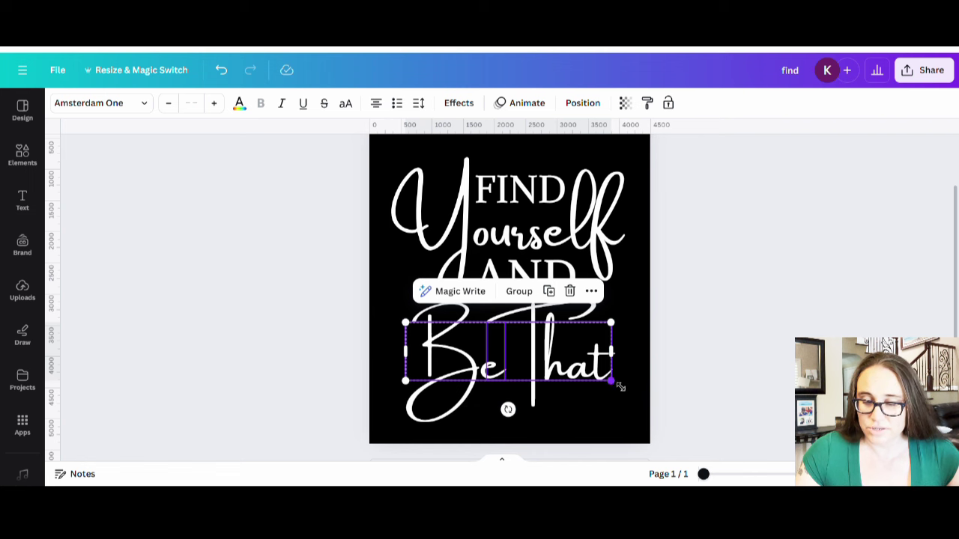
{"action": "left_click_drag", "start_coordinate": [621, 384], "coordinate": [597, 378]}
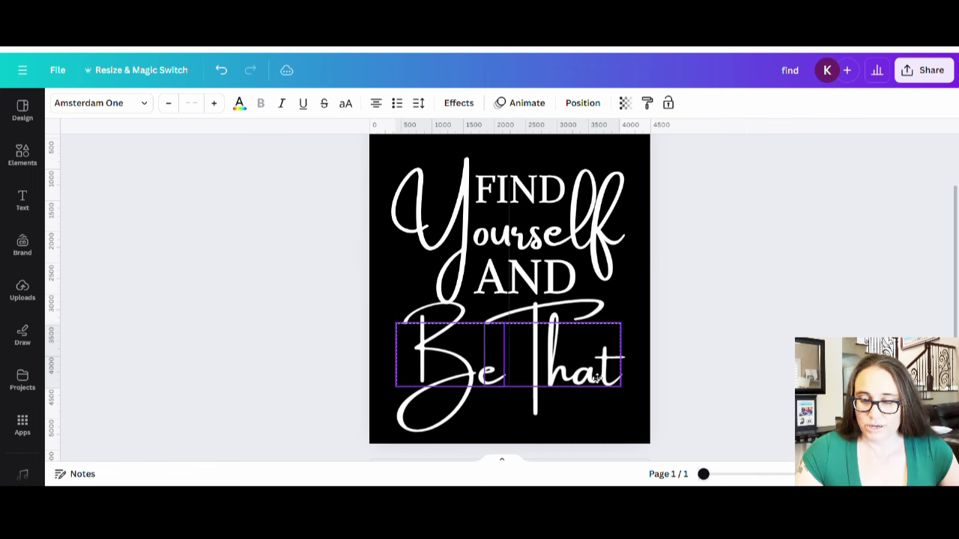
{"action": "left_click_drag", "start_coordinate": [597, 377], "coordinate": [598, 378]}
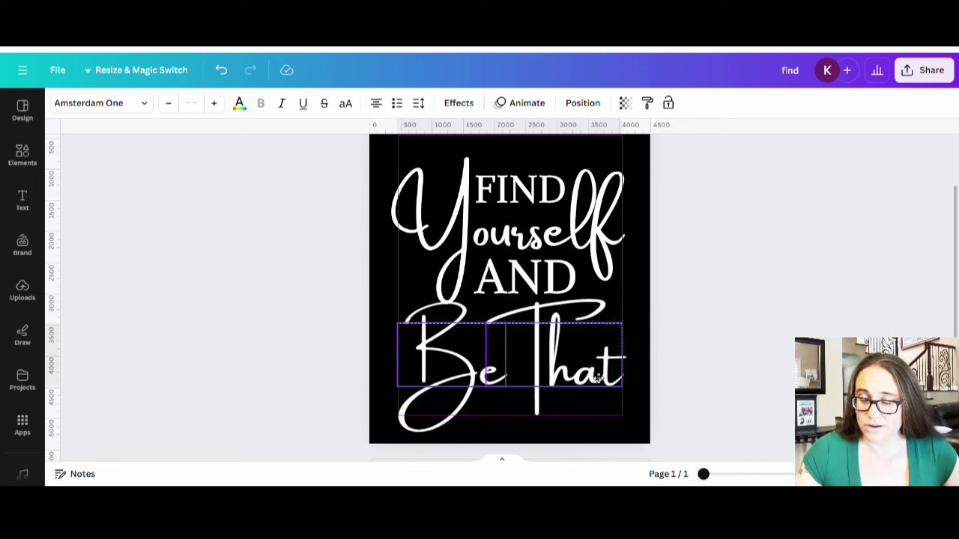
{"action": "left_click_drag", "start_coordinate": [598, 379], "coordinate": [599, 378]}
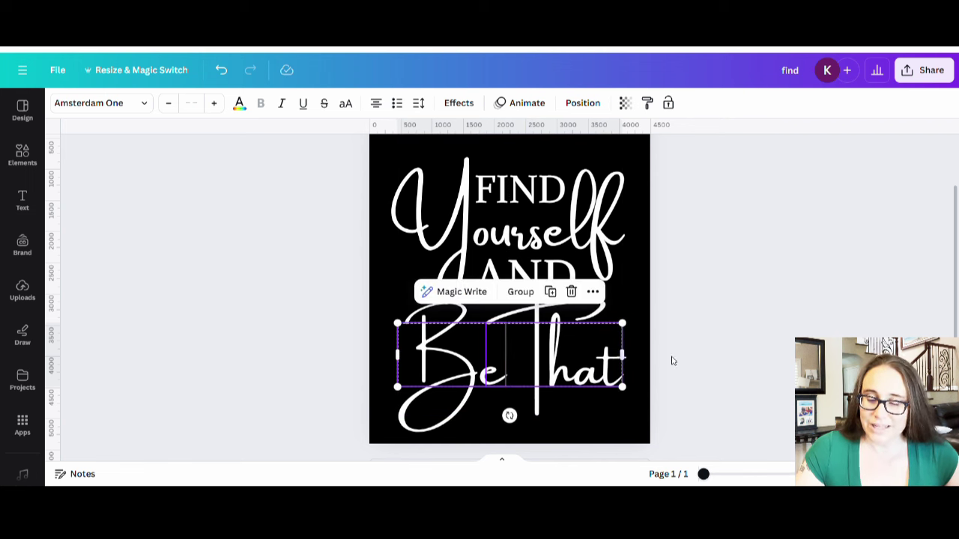
{"action": "left_click", "coordinate": [765, 300]}
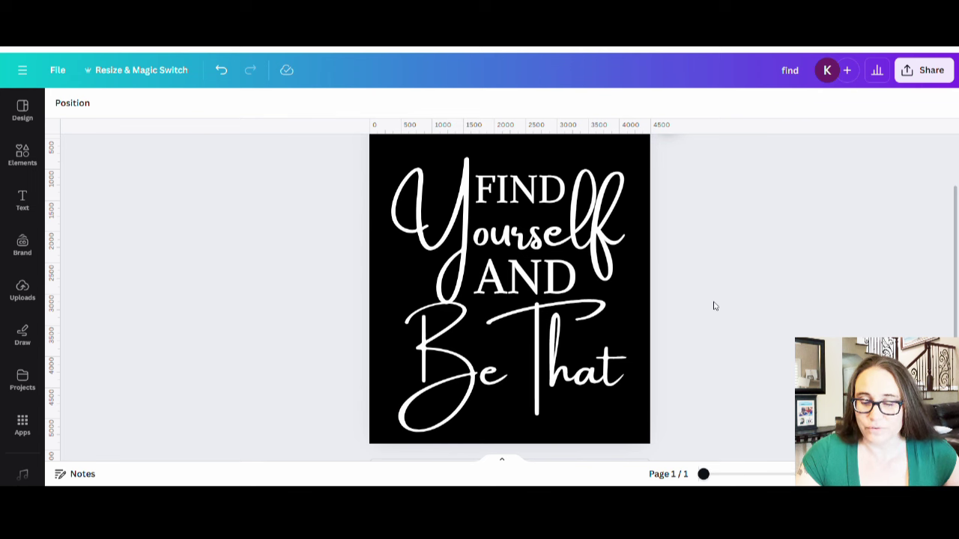
{"action": "scroll", "coordinate": [710, 300], "scroll_direction": "down", "scroll_amount": 1}
{"action": "scroll", "coordinate": [600, 322], "scroll_direction": "up", "scroll_amount": 3}
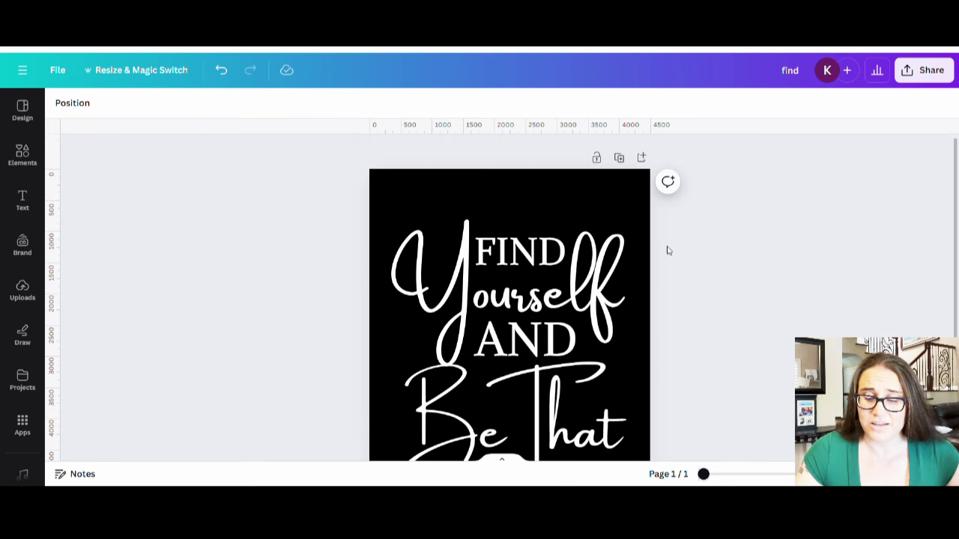
{"action": "scroll", "coordinate": [667, 245], "scroll_direction": "down", "scroll_amount": 1}
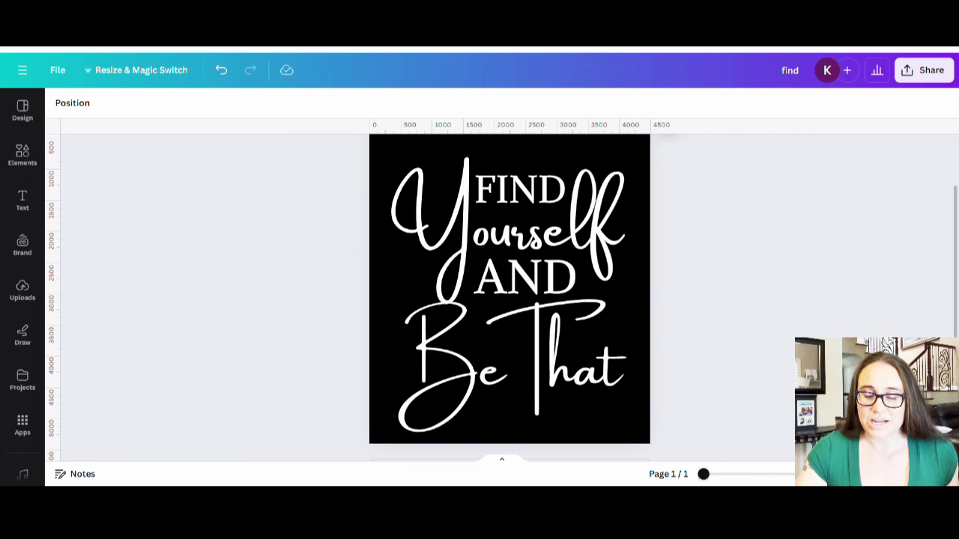
{"action": "scroll", "coordinate": [680, 389], "scroll_direction": "up", "scroll_amount": 1}
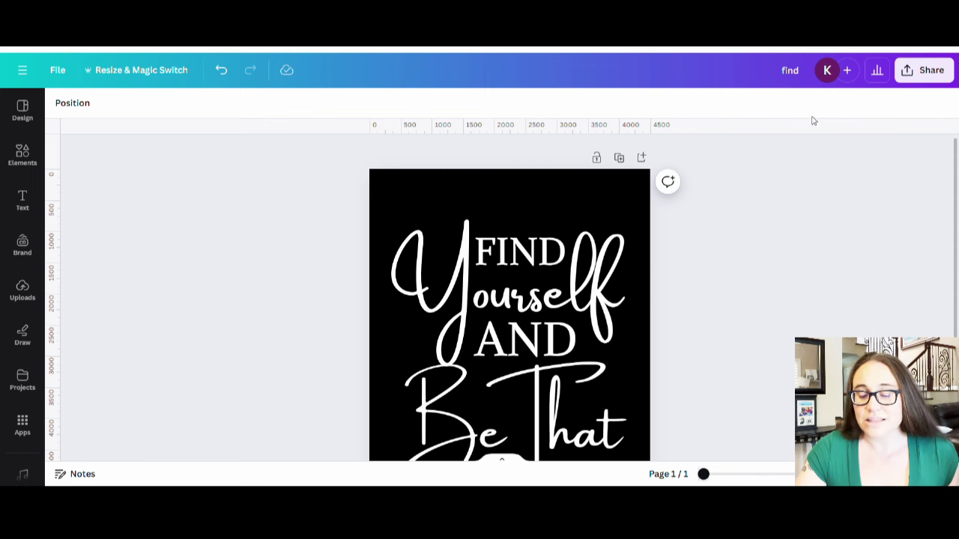
{"action": "scroll", "coordinate": [813, 149], "scroll_direction": "down", "scroll_amount": 1}
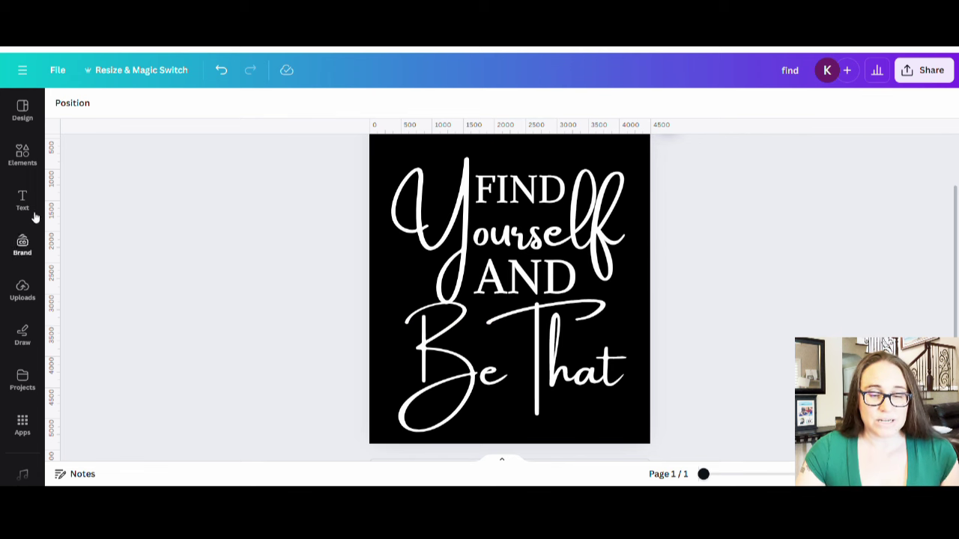
Search the graphics for "heart" and add the red hand-drawn heart outline to the design
{"action": "left_click", "coordinate": [25, 162]}
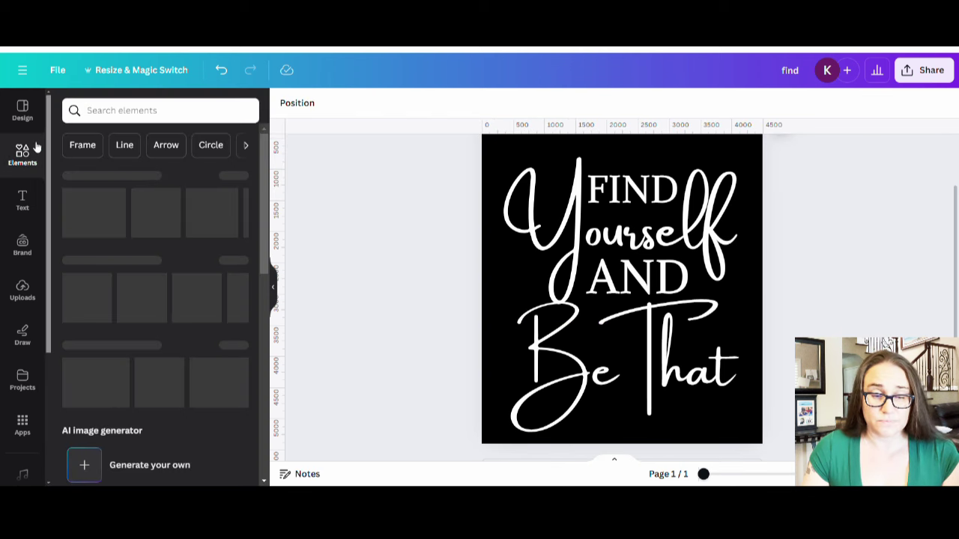
{"action": "left_click", "coordinate": [145, 119]}
{"action": "type", "text": "heart"}
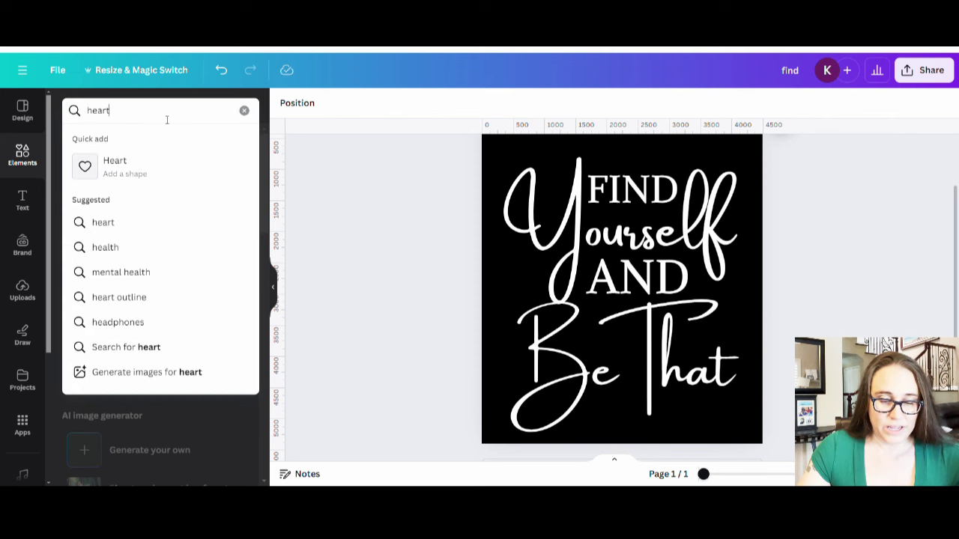
{"action": "key", "text": "Return"}
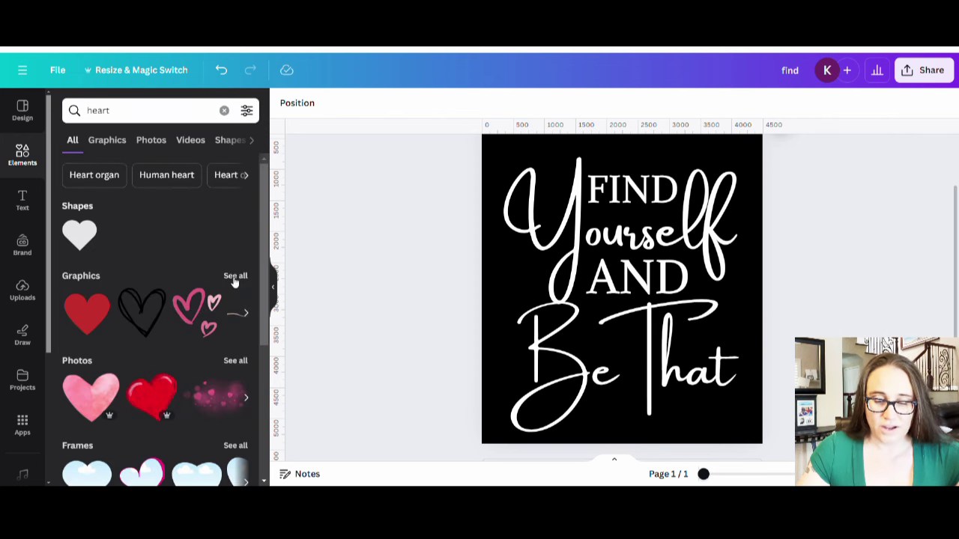
{"action": "left_click", "coordinate": [235, 276]}
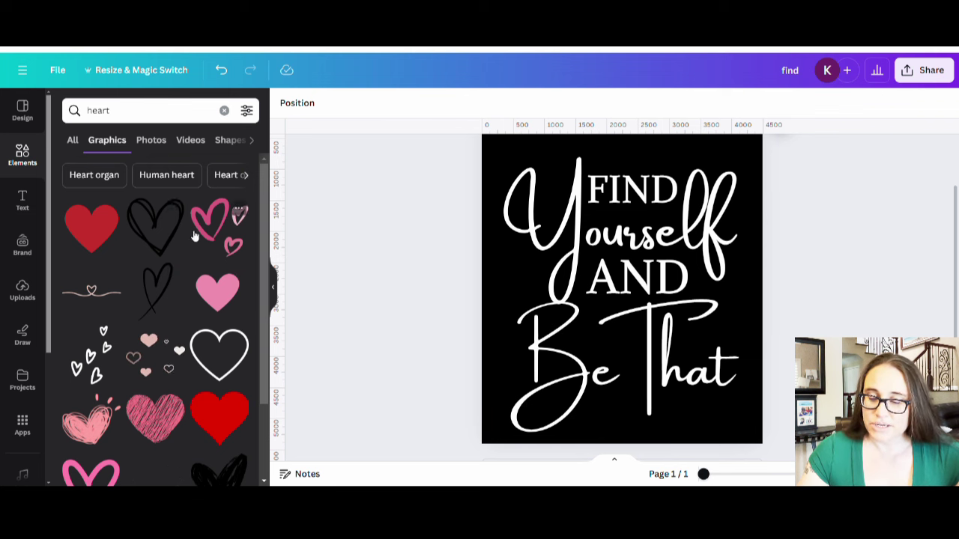
{"action": "scroll", "coordinate": [194, 237], "scroll_direction": "down", "scroll_amount": 2}
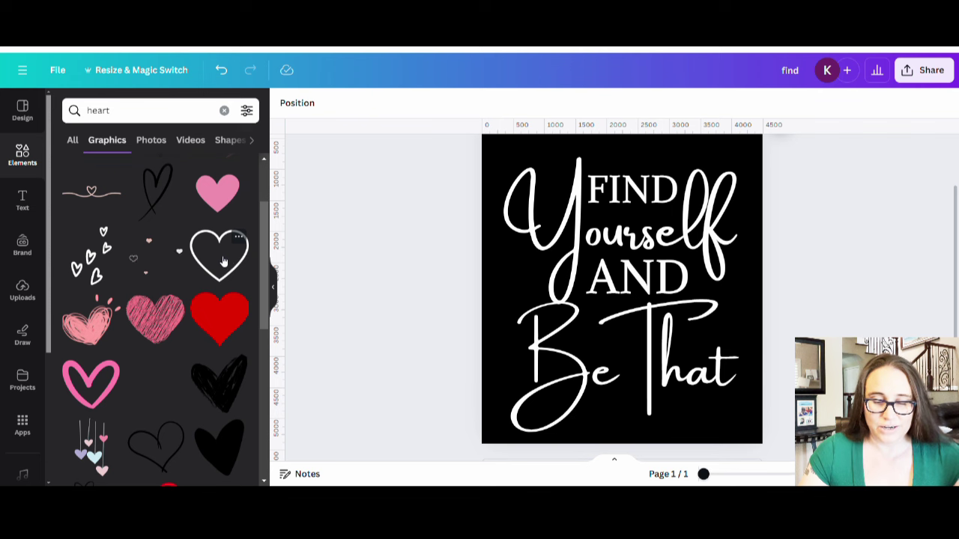
{"action": "scroll", "coordinate": [210, 270], "scroll_direction": "down", "scroll_amount": 5}
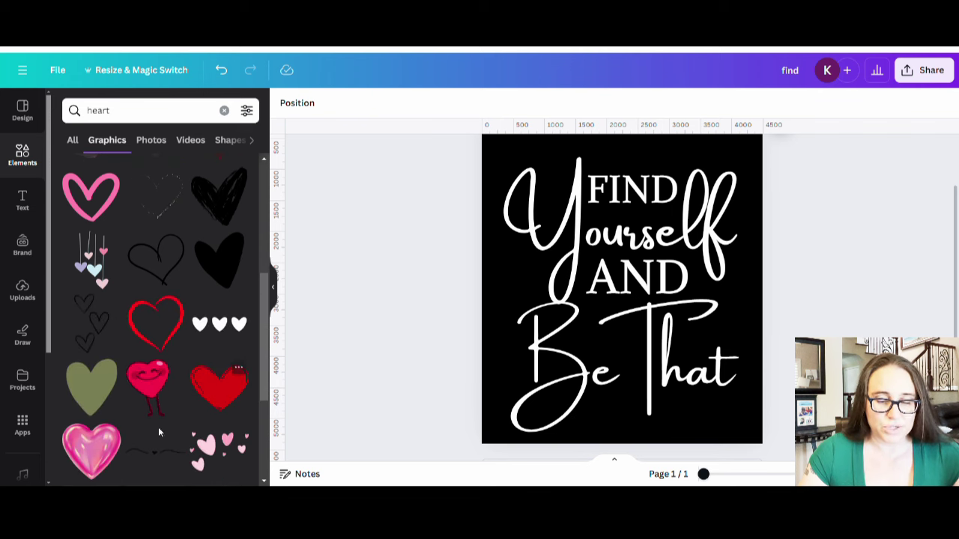
{"action": "left_click", "coordinate": [170, 337]}
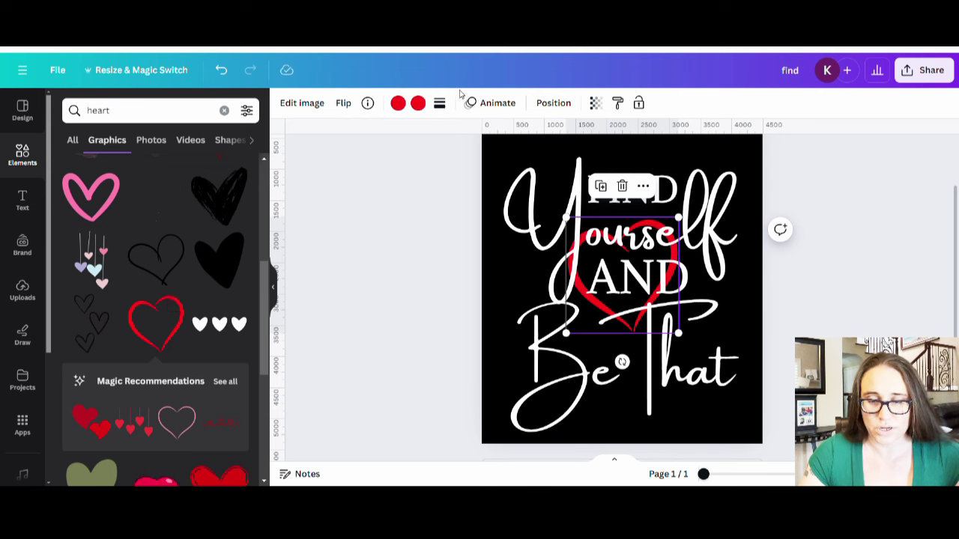
Recolour both red parts of the heart outline white
{"action": "left_click", "coordinate": [418, 102]}
{"action": "left_click", "coordinate": [207, 179]}
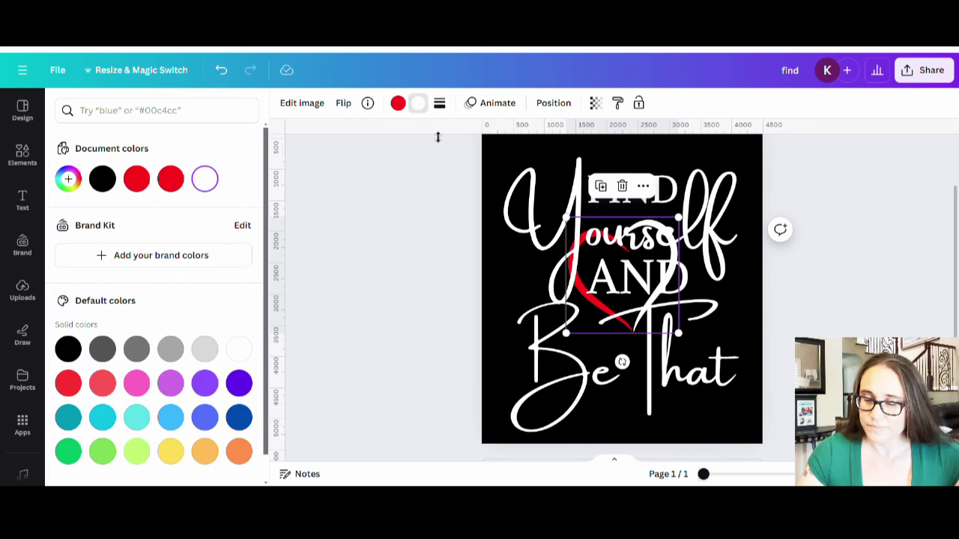
{"action": "left_click", "coordinate": [397, 105]}
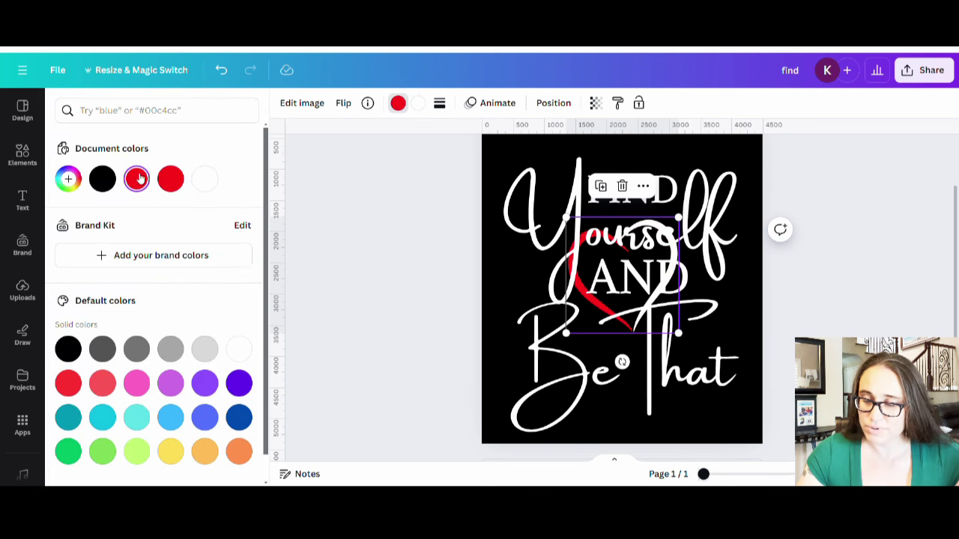
{"action": "left_click", "coordinate": [204, 179]}
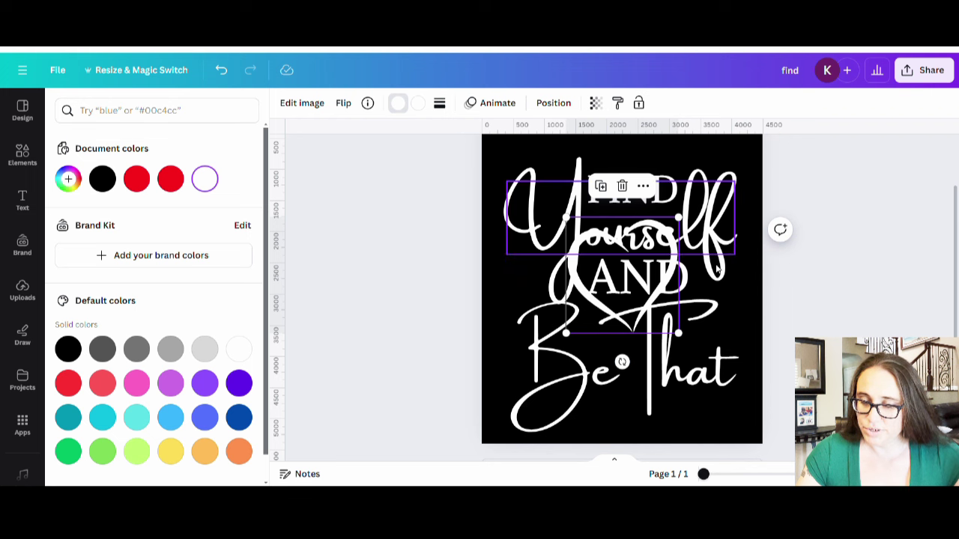
Shrink the white heart, place it in the gap beside the Y's tail above "Be", and tilt it slightly counterclockwise
{"action": "left_click_drag", "start_coordinate": [677, 218], "coordinate": [528, 277]}
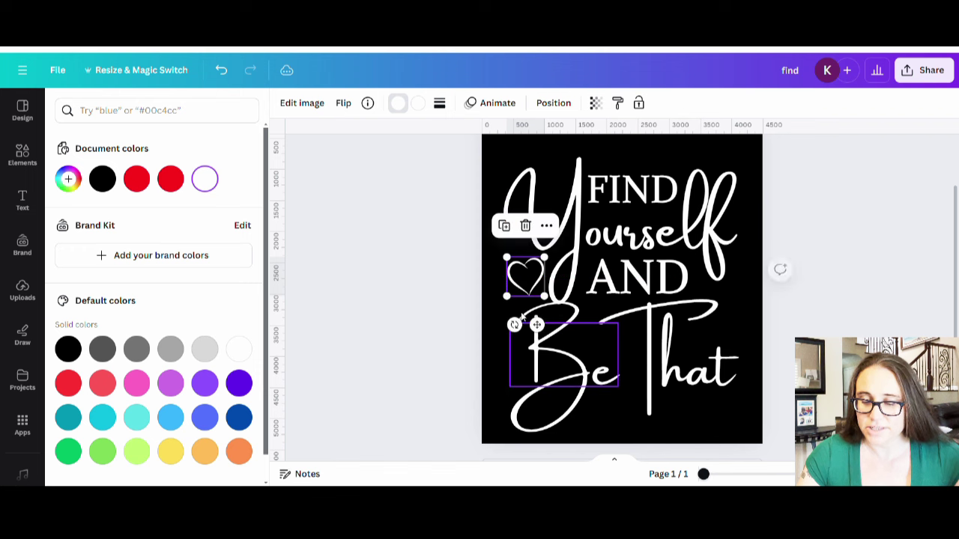
{"action": "left_click_drag", "start_coordinate": [515, 325], "coordinate": [523, 325]}
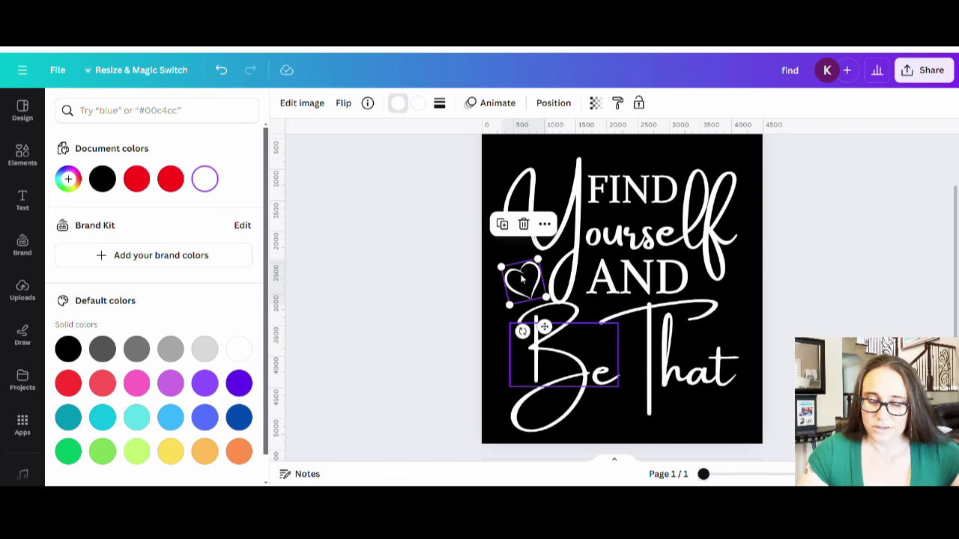
{"action": "left_click", "coordinate": [422, 310]}
{"action": "left_click", "coordinate": [402, 450]}
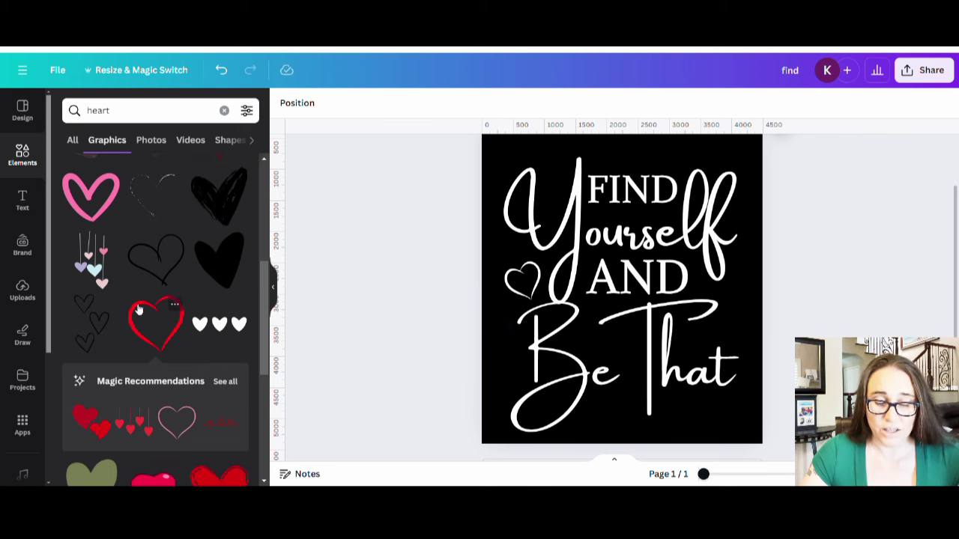
Find the grey overlapping double-heart outline among the heart graphics, add it to the design and recolour it white
{"action": "scroll", "coordinate": [139, 310], "scroll_direction": "down", "scroll_amount": 5}
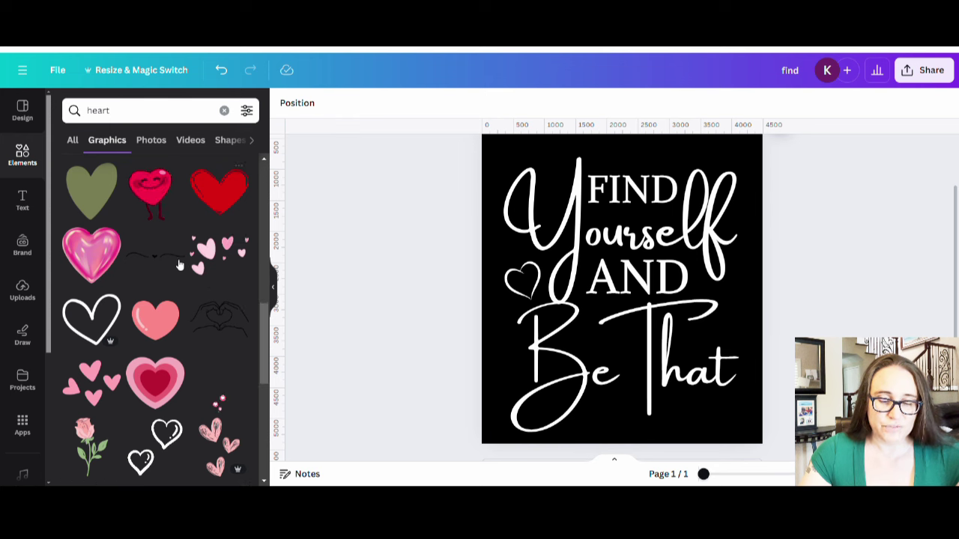
{"action": "scroll", "coordinate": [180, 265], "scroll_direction": "down", "scroll_amount": 1}
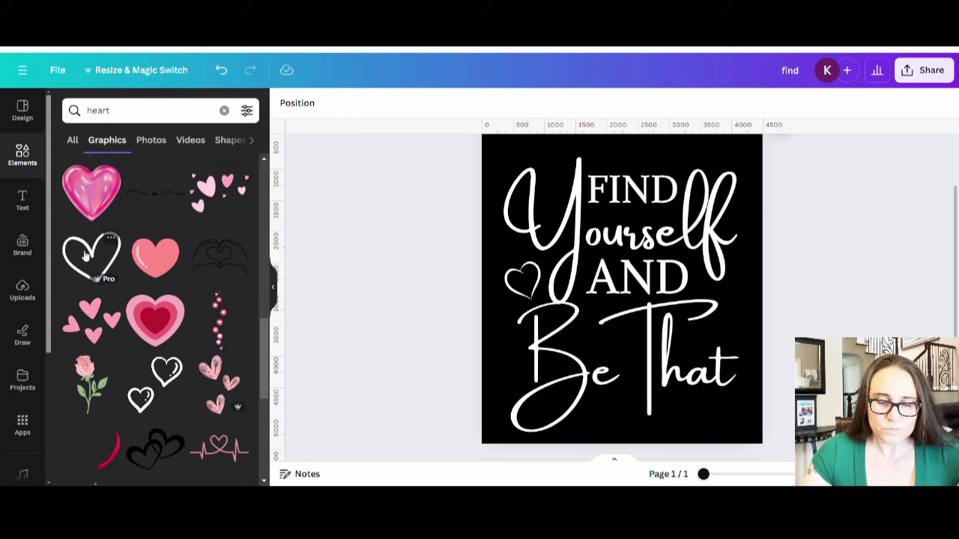
{"action": "scroll", "coordinate": [146, 187], "scroll_direction": "down", "scroll_amount": 5}
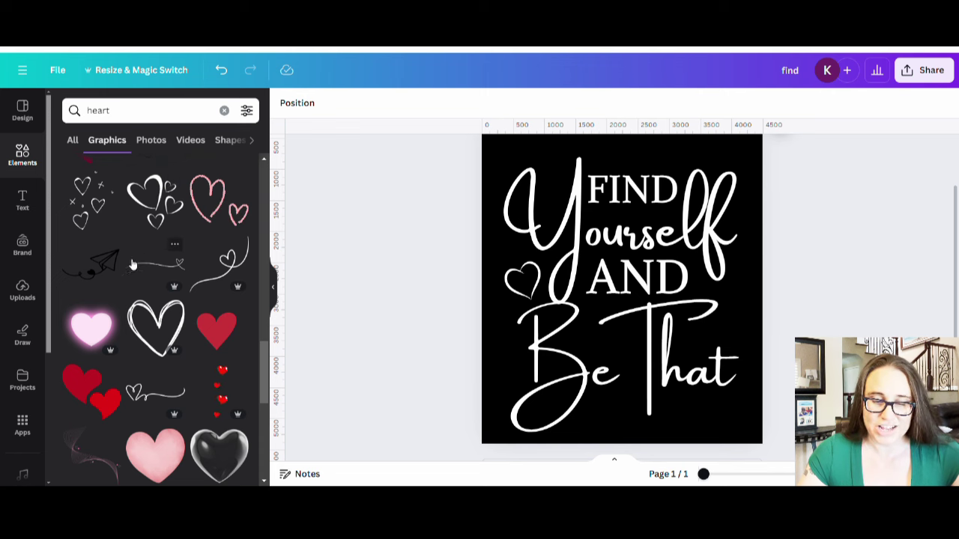
{"action": "scroll", "coordinate": [135, 284], "scroll_direction": "down", "scroll_amount": 3}
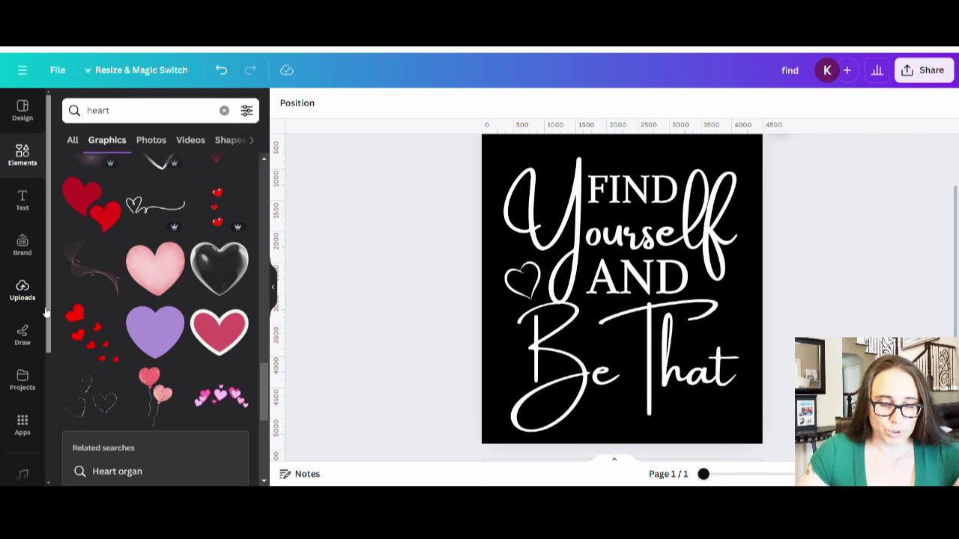
{"action": "scroll", "coordinate": [194, 260], "scroll_direction": "down", "scroll_amount": 5}
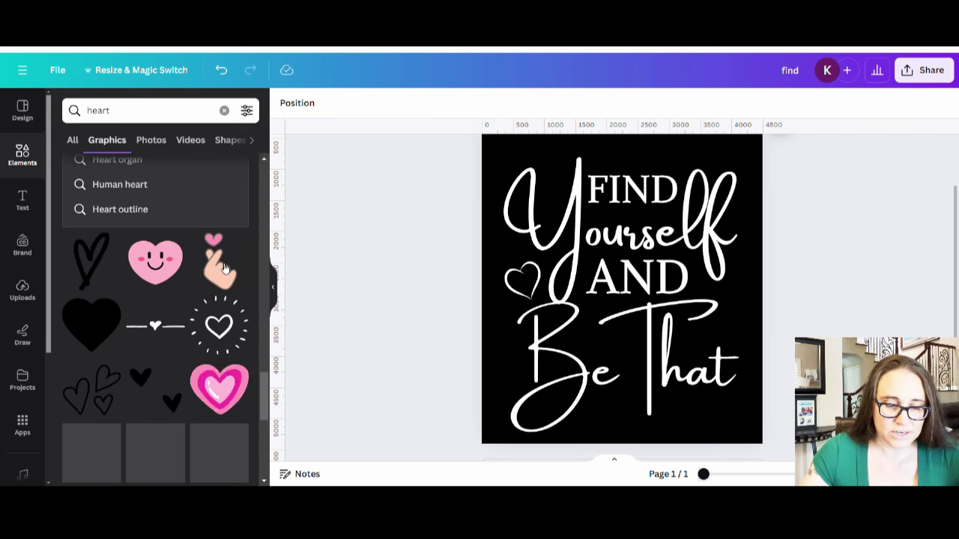
{"action": "scroll", "coordinate": [171, 306], "scroll_direction": "down", "scroll_amount": 3}
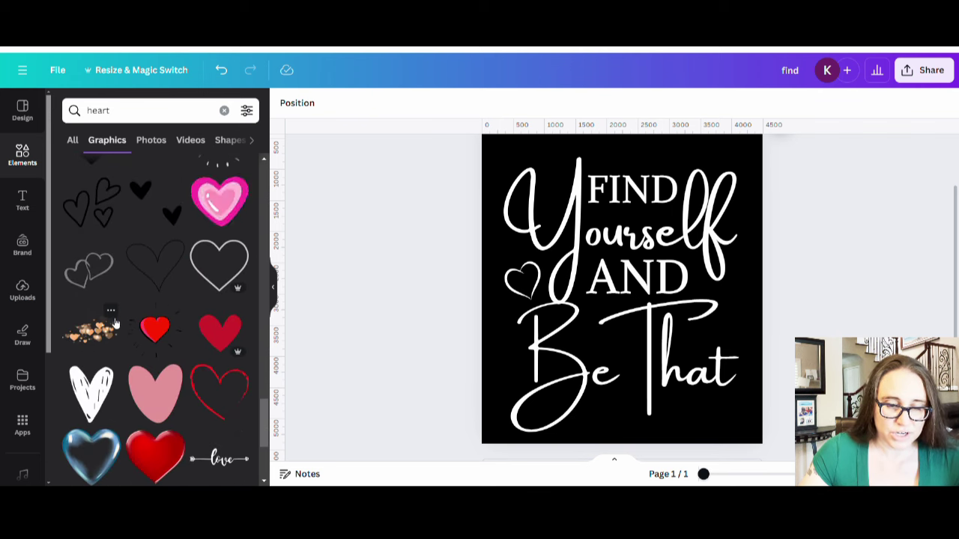
{"action": "scroll", "coordinate": [134, 345], "scroll_direction": "down", "scroll_amount": 1}
{"action": "scroll", "coordinate": [104, 352], "scroll_direction": "down", "scroll_amount": 1}
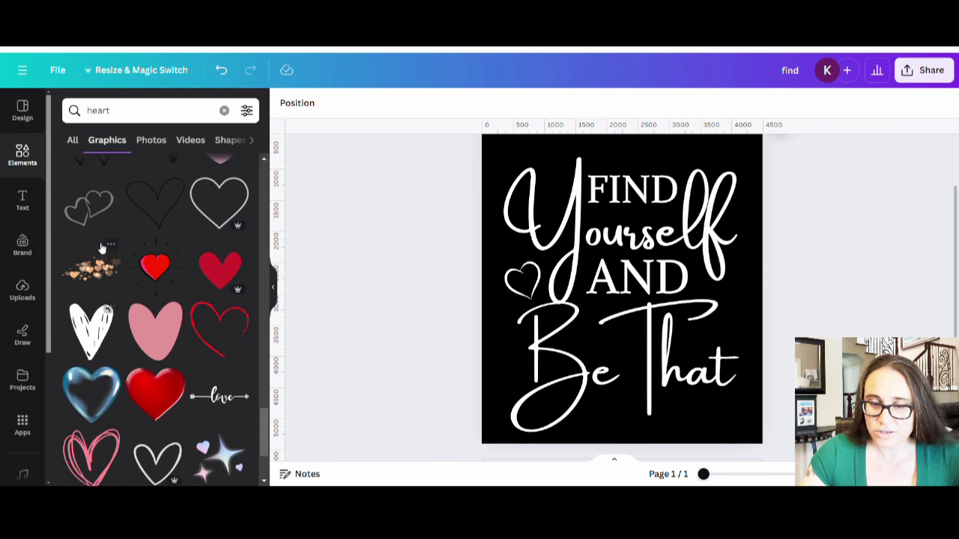
{"action": "left_click", "coordinate": [87, 205]}
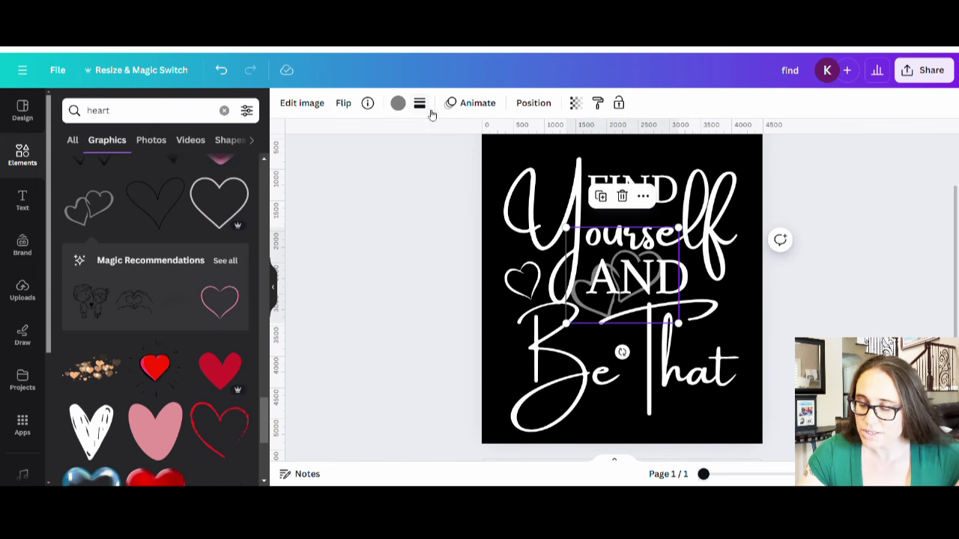
{"action": "left_click", "coordinate": [397, 104]}
{"action": "left_click", "coordinate": [183, 173]}
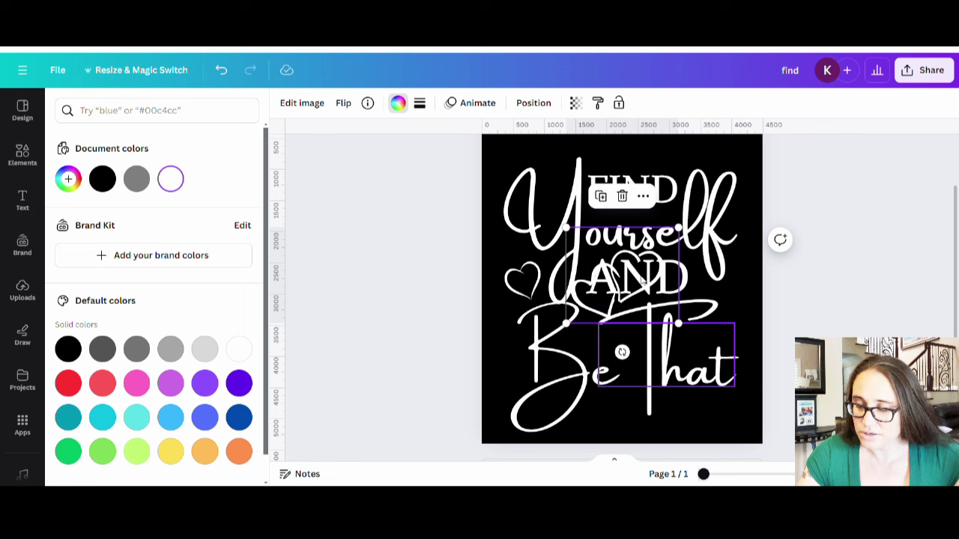
Shrink the double heart and place it above the final "t" of "That", near the end of the T's crossbar
{"action": "left_click_drag", "start_coordinate": [591, 306], "coordinate": [669, 436]}
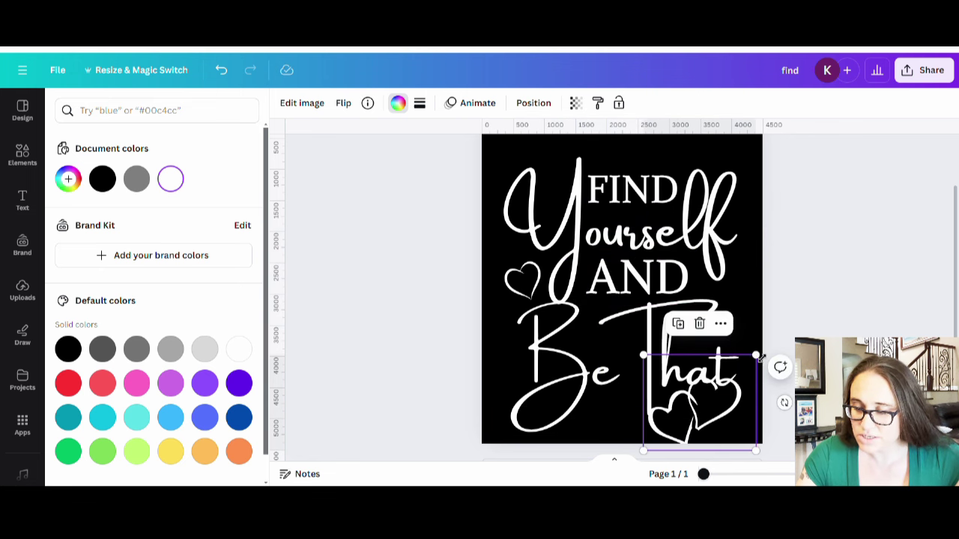
{"action": "mouse_move", "coordinate": [757, 355]}
{"action": "left_mouse_down"}
{"action": "mouse_move", "coordinate": [698, 404]}
{"action": "mouse_move", "coordinate": [733, 300]}
{"action": "left_mouse_up"}
{"action": "scroll", "coordinate": [726, 358], "scroll_direction": "down", "scroll_amount": 1}
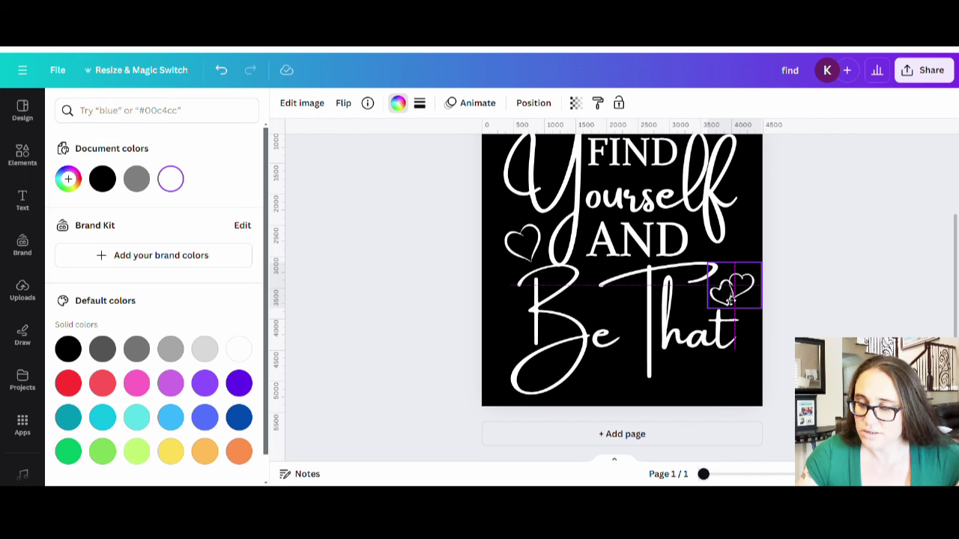
{"action": "left_click_drag", "start_coordinate": [732, 300], "coordinate": [728, 294]}
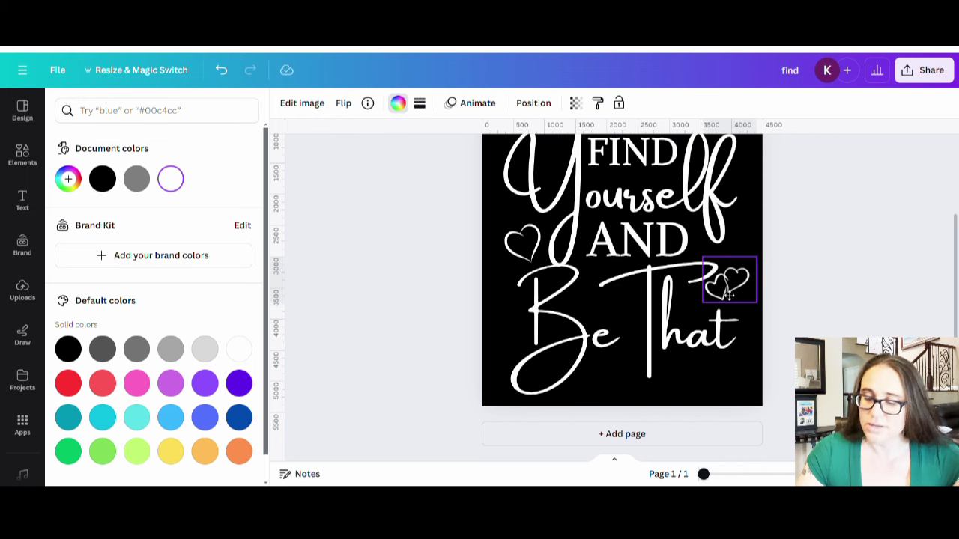
{"action": "left_click", "coordinate": [824, 317]}
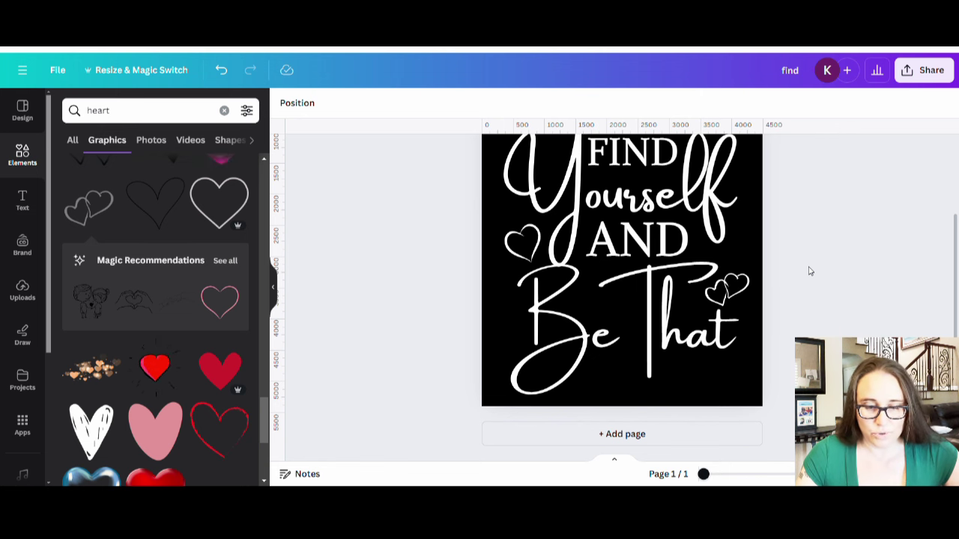
Find the red heart outline with a smaller heart overlapping it among the heart graphics, add it to the design and recolour it white
{"action": "scroll", "coordinate": [22, 269], "scroll_direction": "down", "scroll_amount": 1}
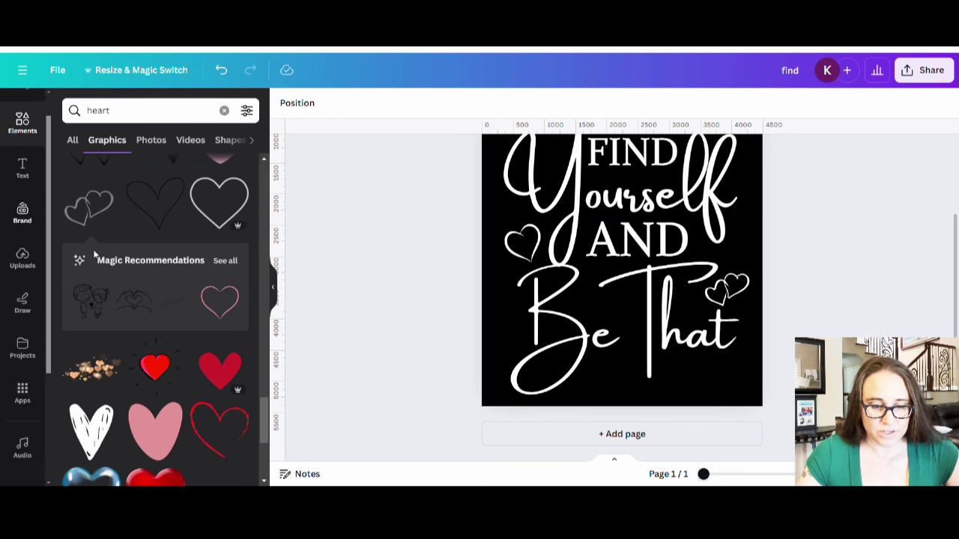
{"action": "scroll", "coordinate": [152, 271], "scroll_direction": "down", "scroll_amount": 2}
{"action": "scroll", "coordinate": [152, 272], "scroll_direction": "down", "scroll_amount": 2}
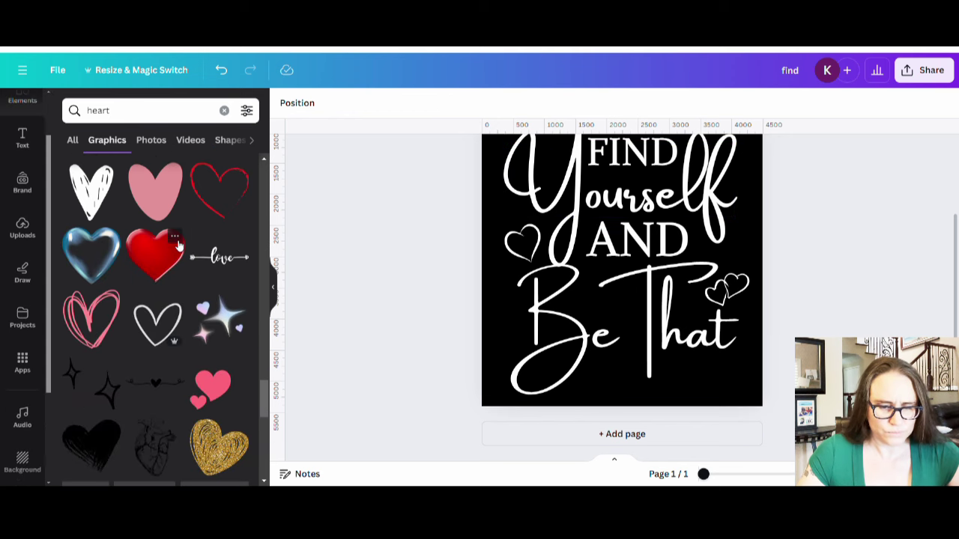
{"action": "scroll", "coordinate": [179, 247], "scroll_direction": "down", "scroll_amount": 2}
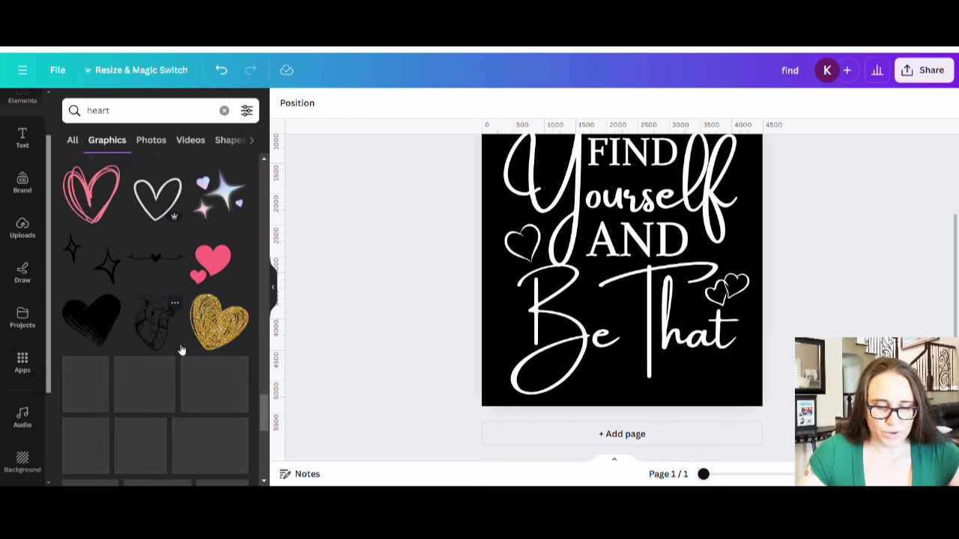
{"action": "scroll", "coordinate": [180, 349], "scroll_direction": "down", "scroll_amount": 4}
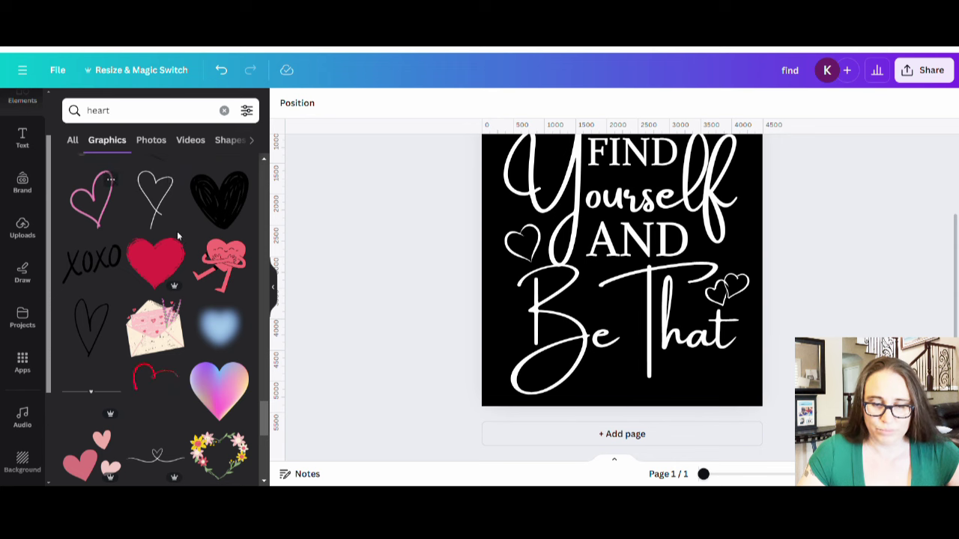
{"action": "scroll", "coordinate": [178, 236], "scroll_direction": "down", "scroll_amount": 5}
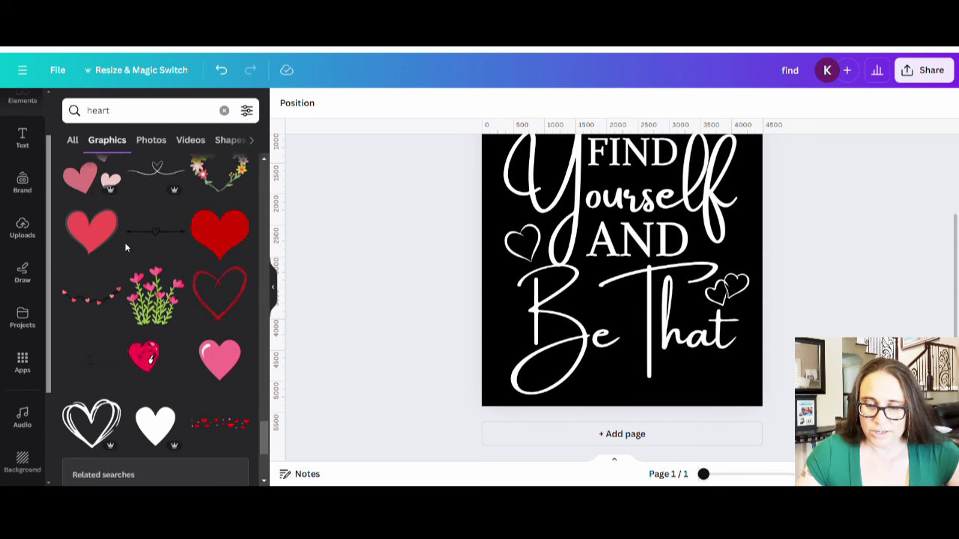
{"action": "scroll", "coordinate": [126, 247], "scroll_direction": "down", "scroll_amount": 3}
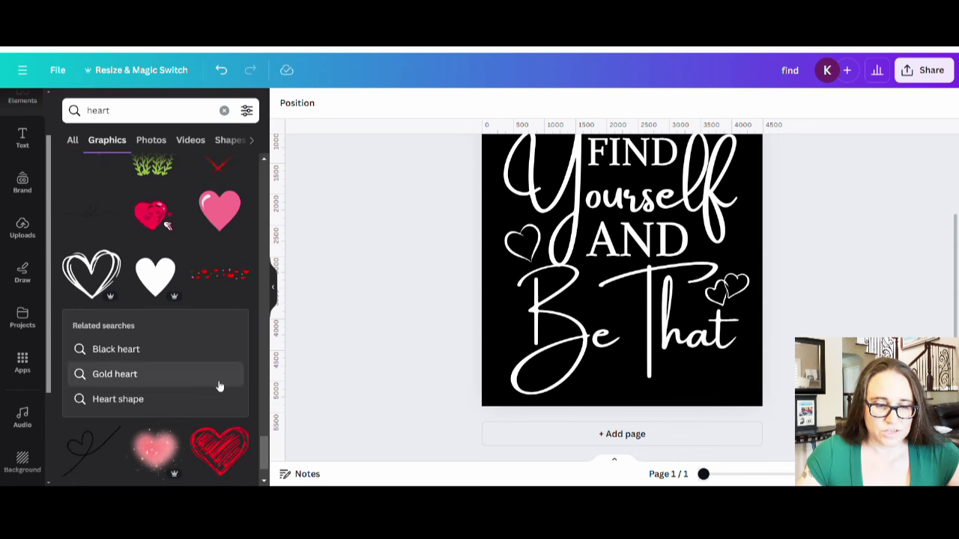
{"action": "mouse_move", "coordinate": [77, 259]}
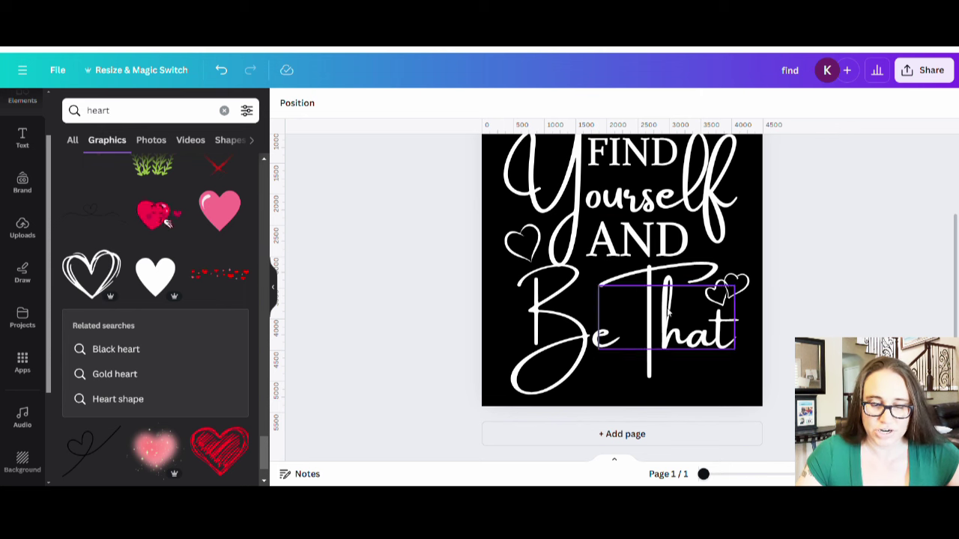
{"action": "scroll", "coordinate": [202, 378], "scroll_direction": "down", "scroll_amount": 1}
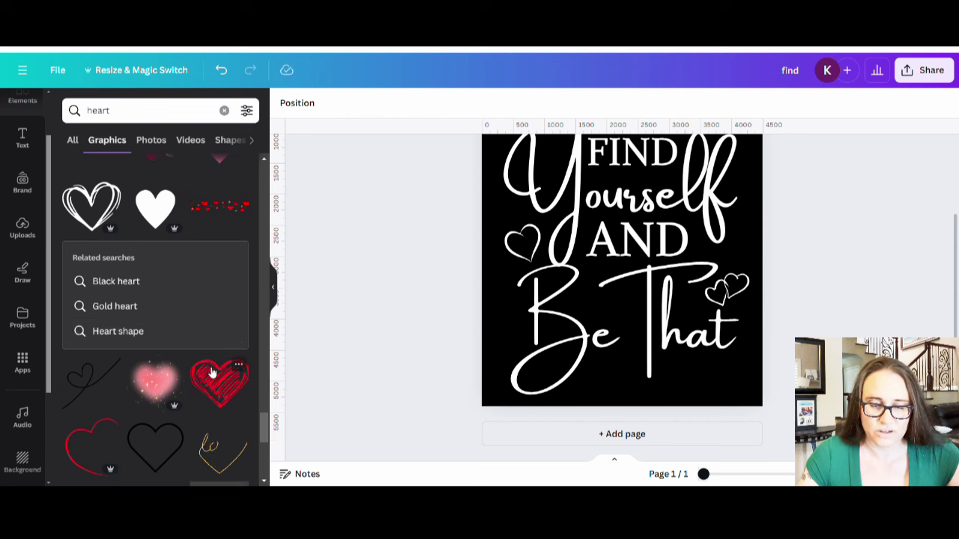
{"action": "scroll", "coordinate": [157, 288], "scroll_direction": "down", "scroll_amount": 3}
{"action": "scroll", "coordinate": [154, 299], "scroll_direction": "down", "scroll_amount": 3}
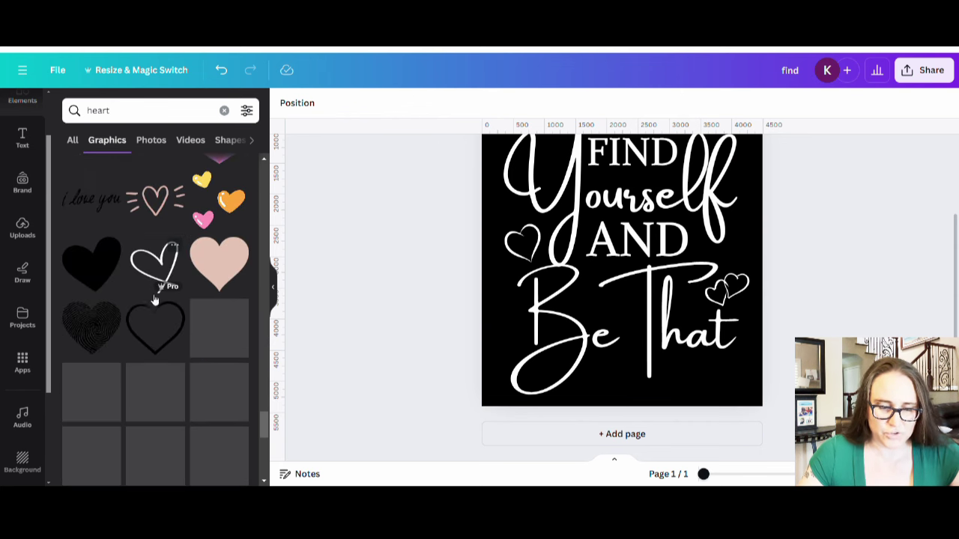
{"action": "scroll", "coordinate": [140, 367], "scroll_direction": "down", "scroll_amount": 2}
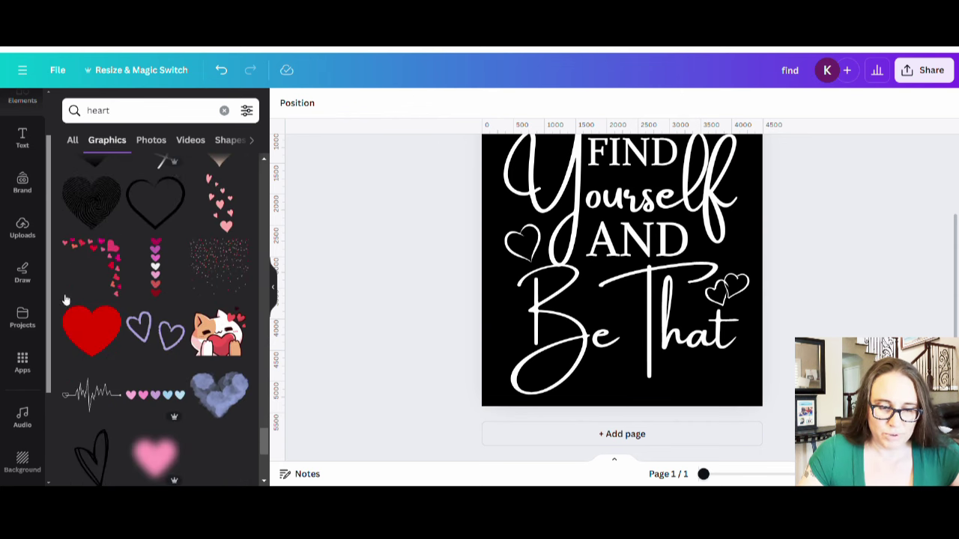
{"action": "scroll", "coordinate": [178, 261], "scroll_direction": "down", "scroll_amount": 3}
{"action": "scroll", "coordinate": [89, 337], "scroll_direction": "down", "scroll_amount": 4}
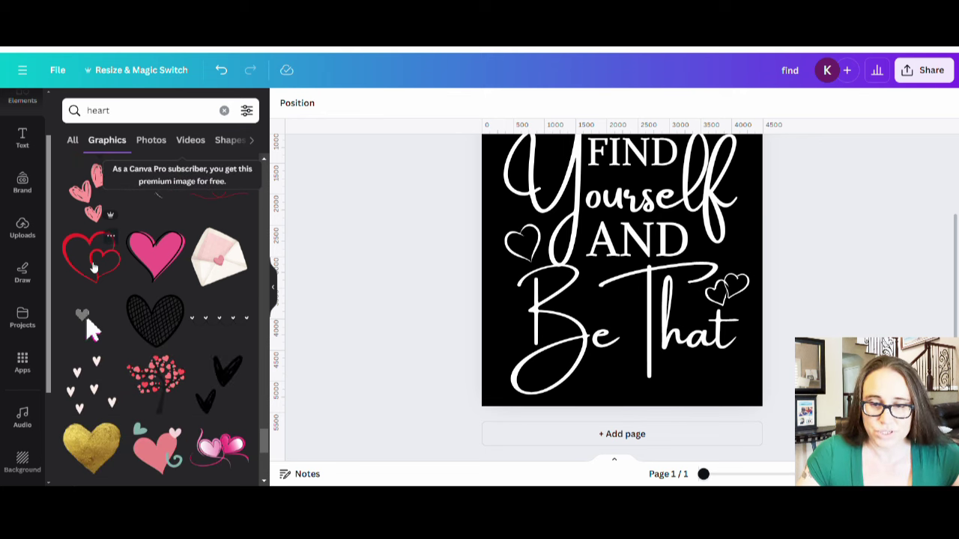
{"action": "left_click", "coordinate": [94, 260]}
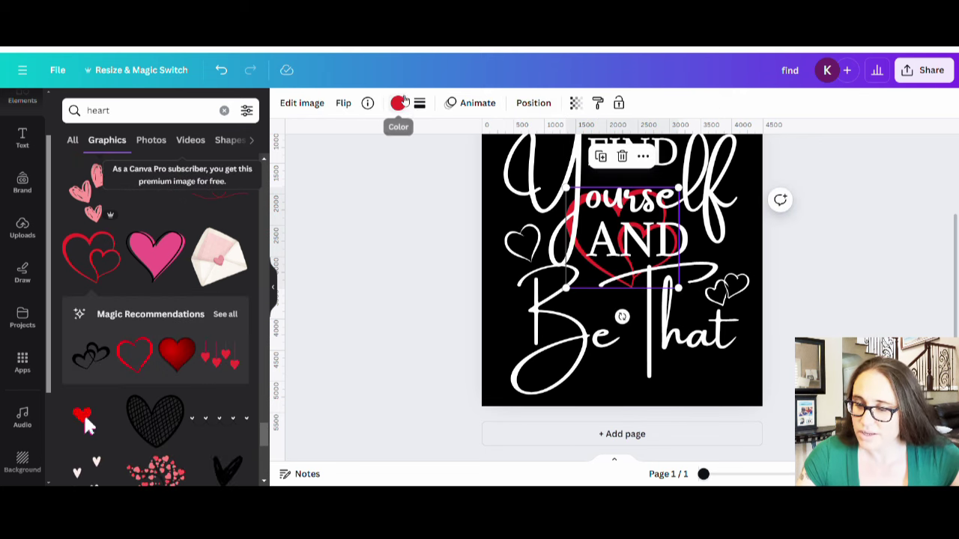
{"action": "left_click", "coordinate": [398, 103]}
{"action": "left_click", "coordinate": [238, 350]}
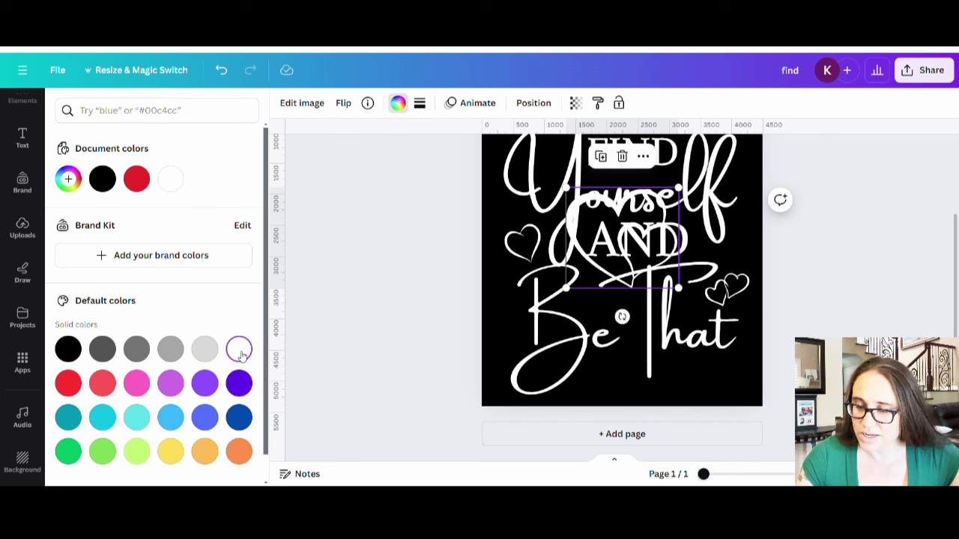
Shrink the new double heart, tilt it slightly counterclockwise and place it above the "e" of "Be", beside the T's stem
{"action": "left_click_drag", "start_coordinate": [678, 189], "coordinate": [608, 313]}
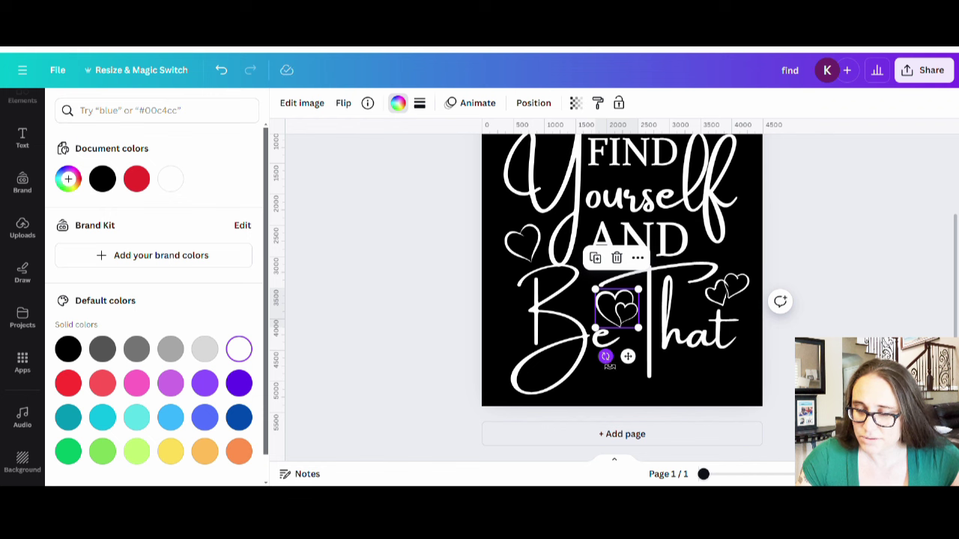
{"action": "mouse_move", "coordinate": [608, 364]}
{"action": "left_mouse_down"}
{"action": "mouse_move", "coordinate": [629, 362]}
{"action": "mouse_move", "coordinate": [621, 361]}
{"action": "left_mouse_up"}
{"action": "left_click_drag", "start_coordinate": [613, 326], "coordinate": [617, 311]}
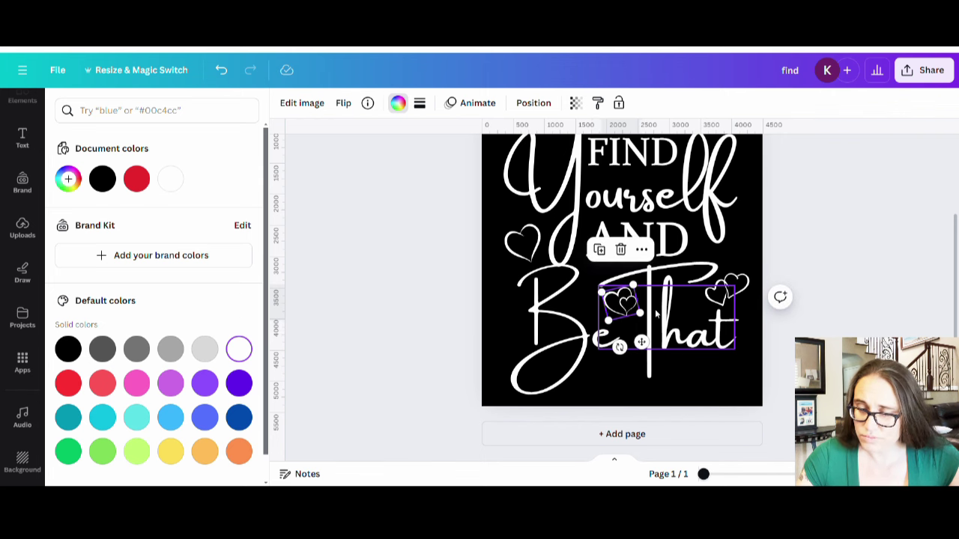
{"action": "left_click", "coordinate": [887, 235]}
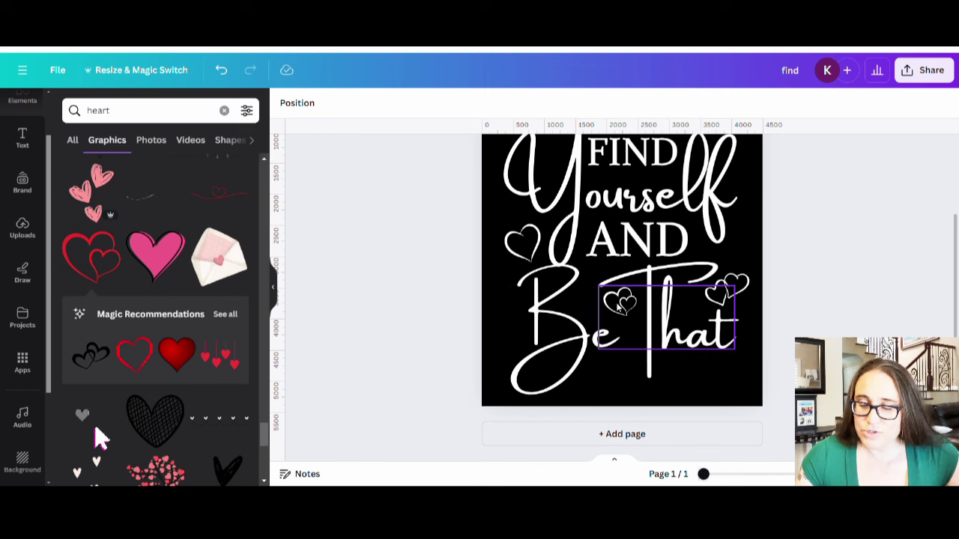
{"action": "key", "text": "Tab"}
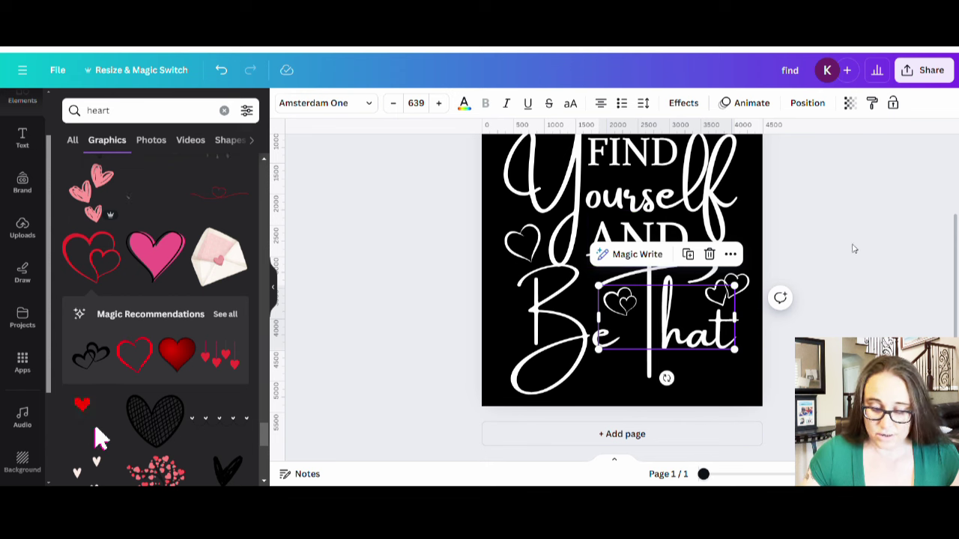
{"action": "key", "text": "Escape"}
{"action": "left_click", "coordinate": [622, 301]}
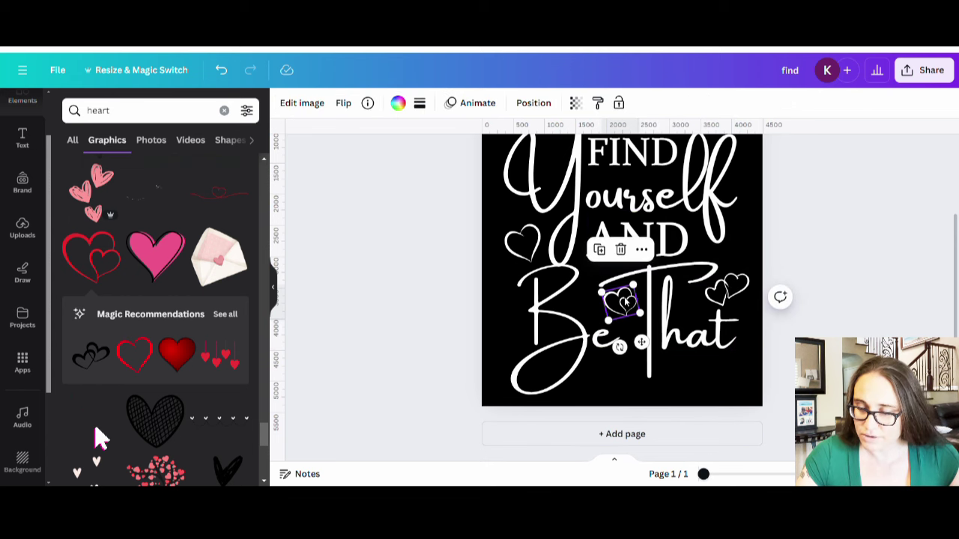
{"action": "left_click", "coordinate": [832, 215]}
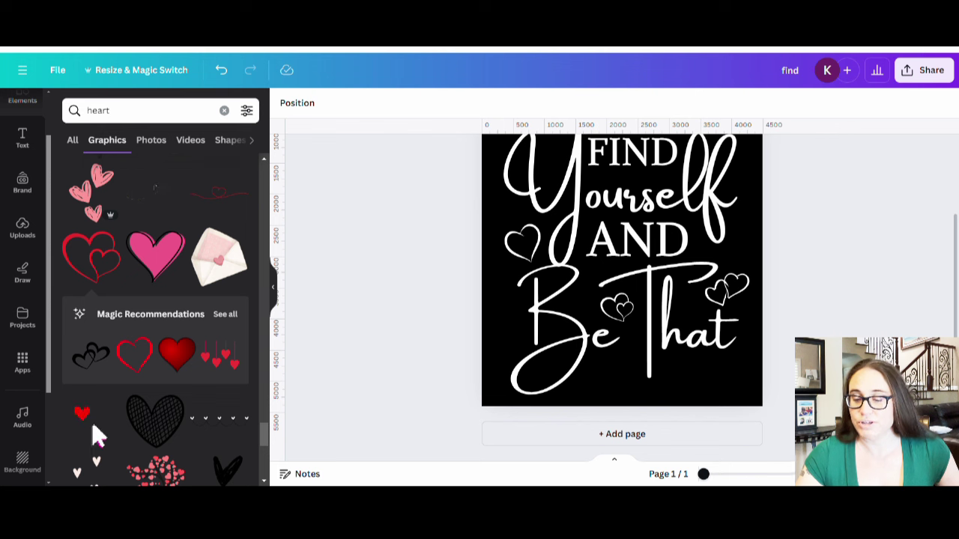
Select all the words and hearts together and move them up so the Y starts just below the page's top edge
{"action": "left_click", "coordinate": [84, 417]}
{"action": "scroll", "coordinate": [859, 308], "scroll_direction": "up", "scroll_amount": 2}
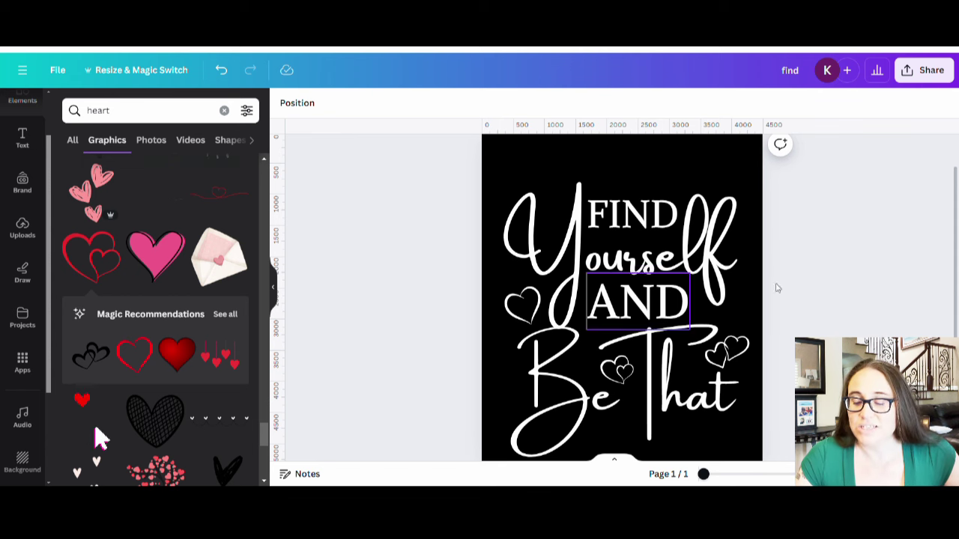
{"action": "scroll", "coordinate": [892, 284], "scroll_direction": "down", "scroll_amount": 2}
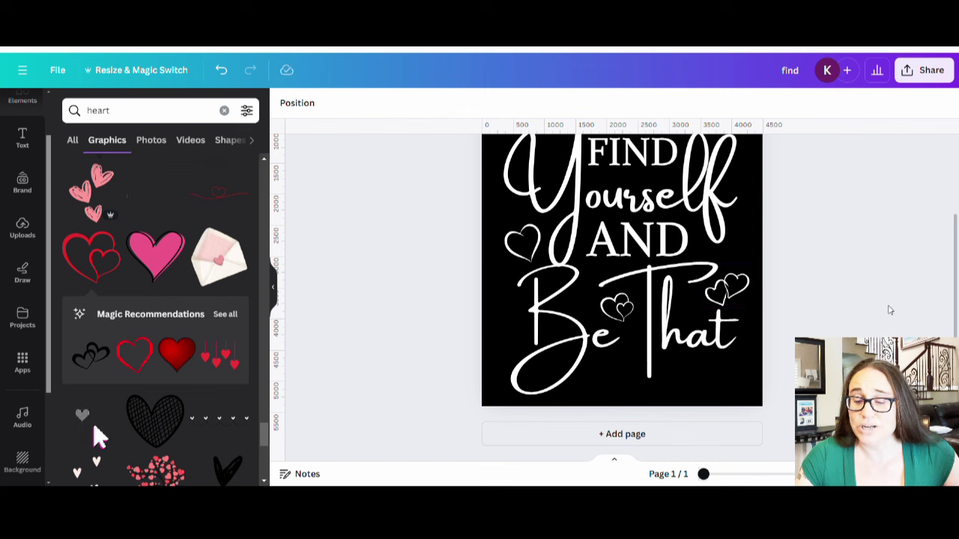
{"action": "scroll", "coordinate": [504, 255], "scroll_direction": "up", "scroll_amount": 2}
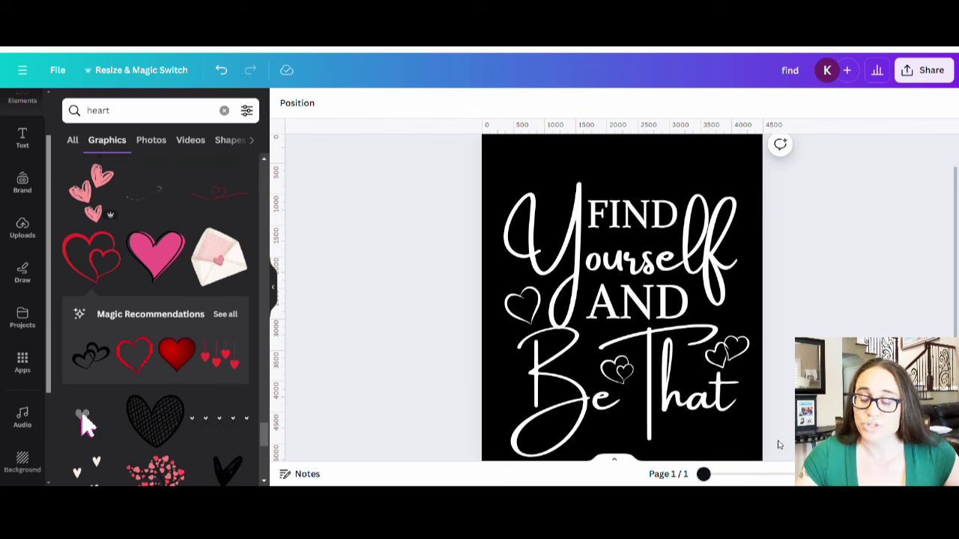
{"action": "scroll", "coordinate": [630, 161], "scroll_direction": "up", "scroll_amount": 1}
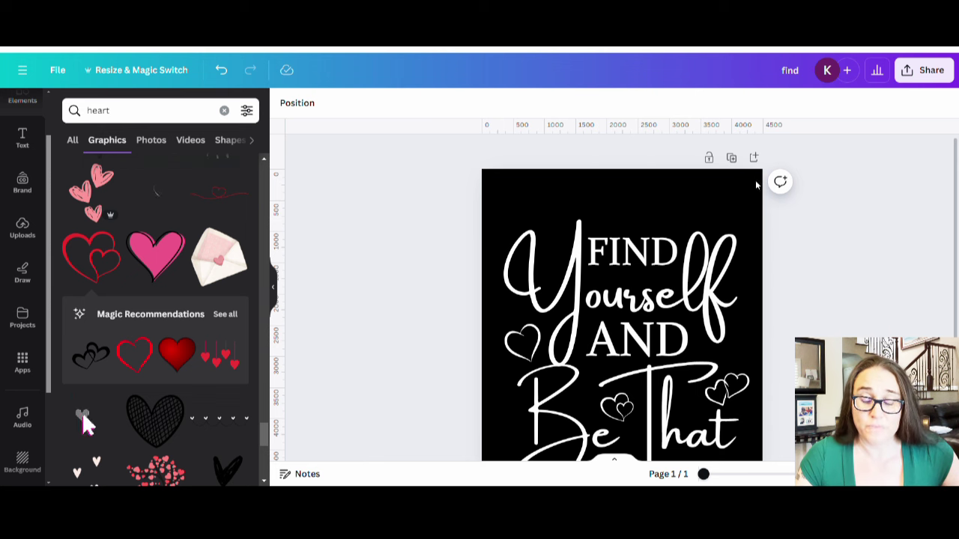
{"action": "left_click_drag", "start_coordinate": [758, 182], "coordinate": [467, 463]}
{"action": "scroll", "coordinate": [518, 423], "scroll_direction": "down", "scroll_amount": 2}
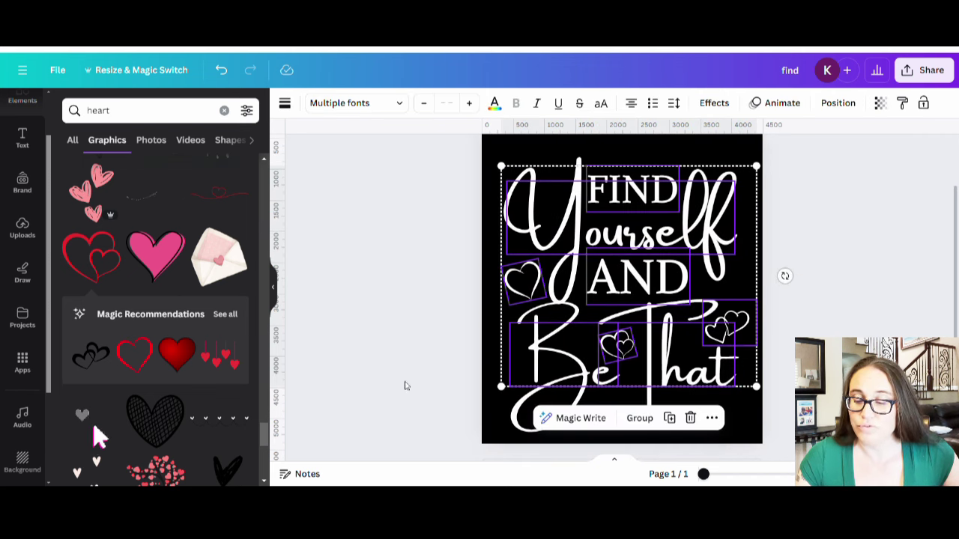
{"action": "mouse_move", "coordinate": [621, 328]}
{"action": "left_mouse_down"}
{"action": "mouse_move", "coordinate": [561, 260]}
{"action": "mouse_move", "coordinate": [374, 320]}
{"action": "mouse_move", "coordinate": [622, 313]}
{"action": "left_mouse_up"}
{"action": "scroll", "coordinate": [622, 313], "scroll_direction": "up", "scroll_amount": 1}
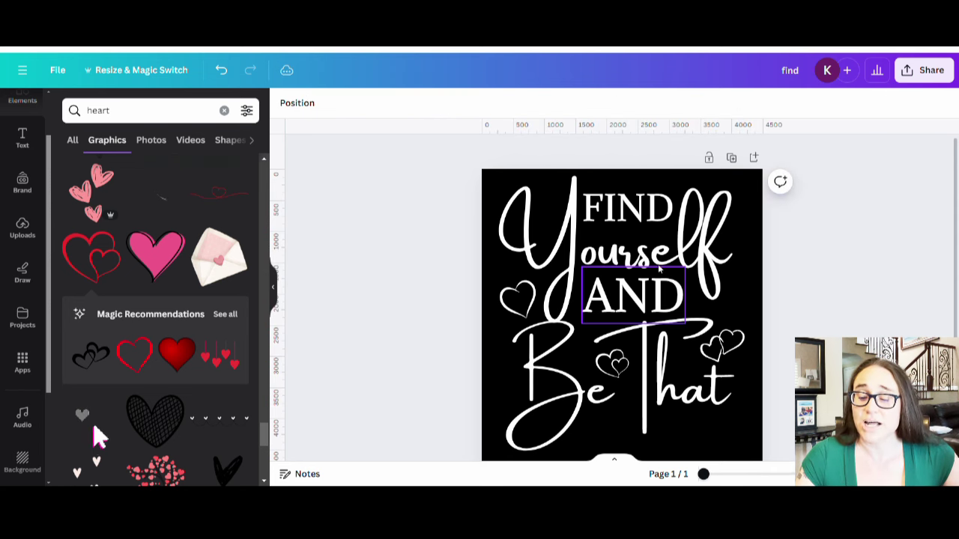
Set the letter spacing of "Yourself" to 18 and nudge "FIND" down slightly, closer to the script below it
{"action": "scroll", "coordinate": [820, 263], "scroll_direction": "down", "scroll_amount": 2}
{"action": "scroll", "coordinate": [809, 275], "scroll_direction": "down", "scroll_amount": 1}
{"action": "scroll", "coordinate": [808, 277], "scroll_direction": "up", "scroll_amount": 3}
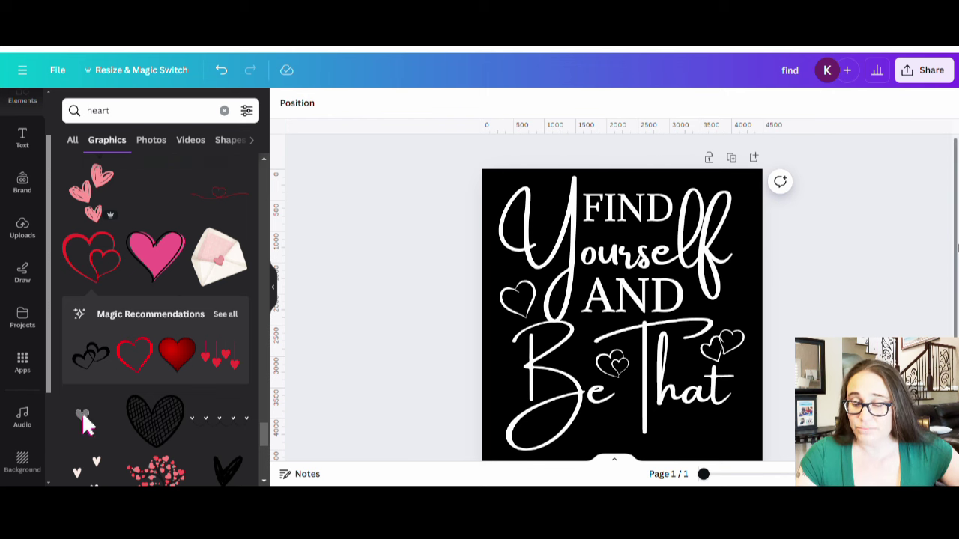
{"action": "left_click", "coordinate": [621, 217]}
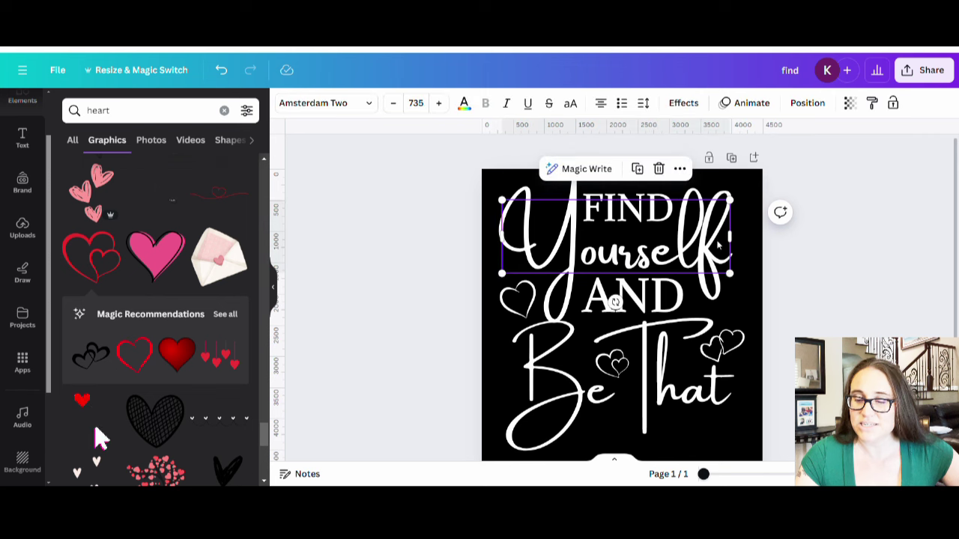
{"action": "left_click", "coordinate": [646, 107]}
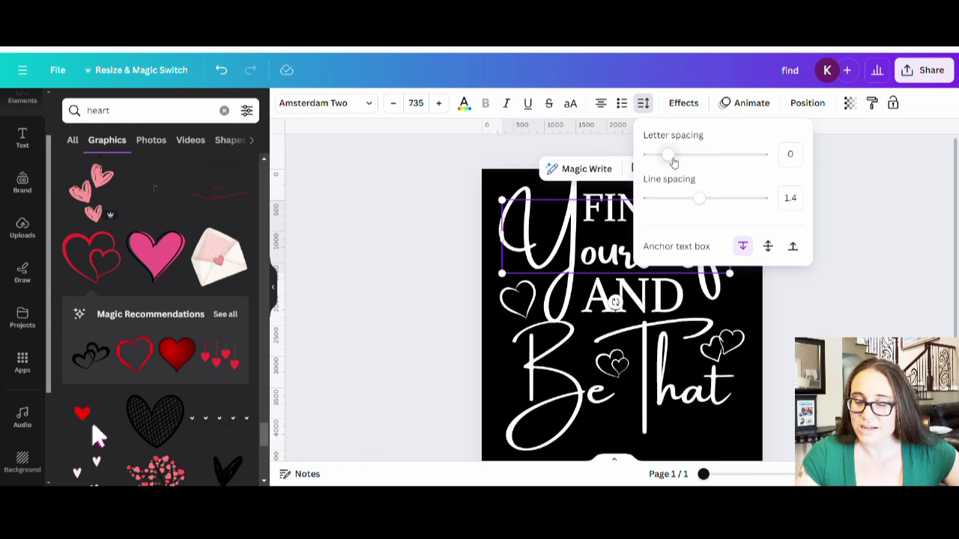
{"action": "left_click_drag", "start_coordinate": [673, 161], "coordinate": [674, 162]}
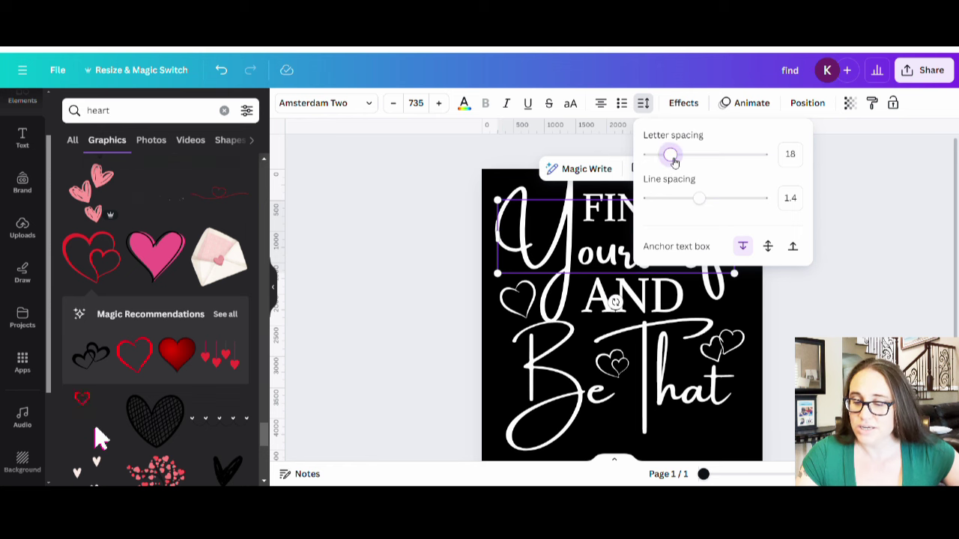
{"action": "left_click", "coordinate": [817, 306]}
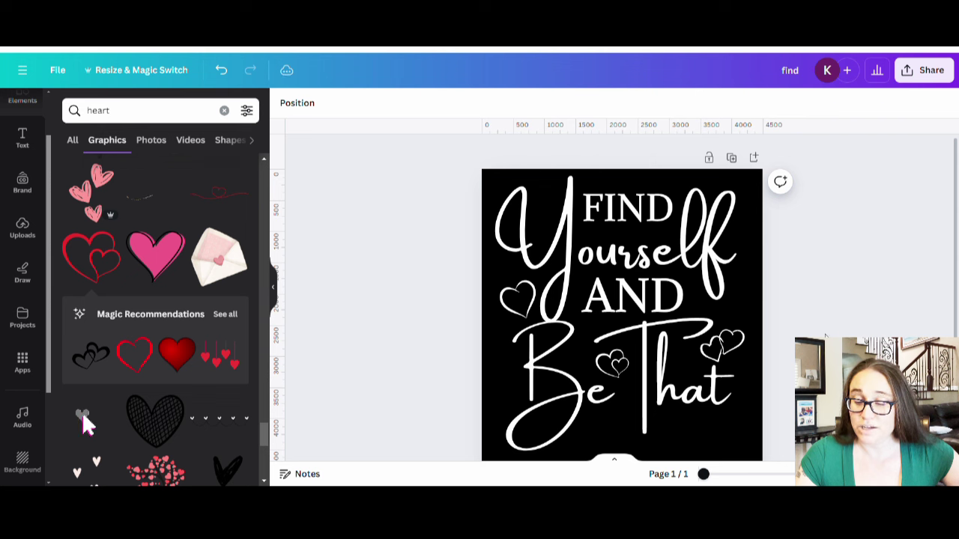
{"action": "left_click", "coordinate": [633, 216]}
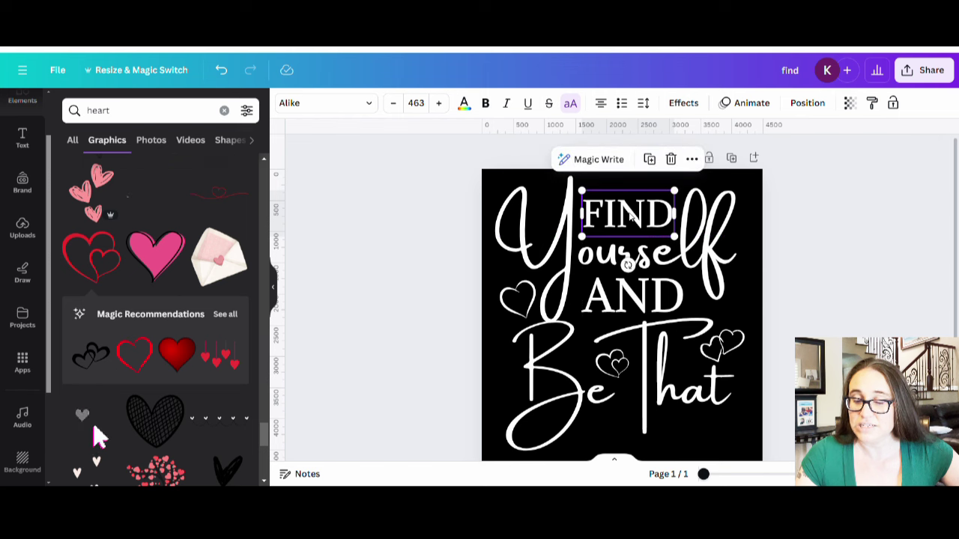
{"action": "left_click", "coordinate": [825, 316]}
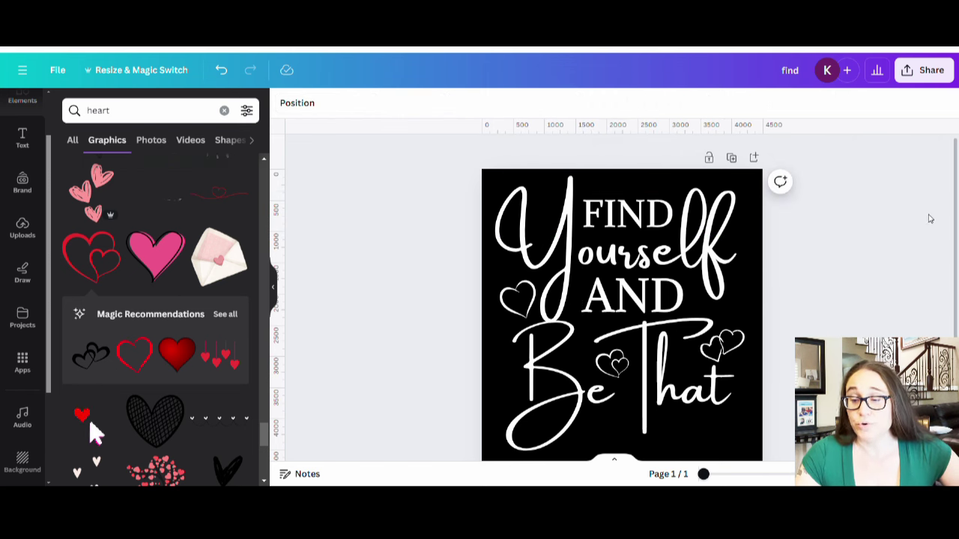
Complete the design's title so it reads "find yourself and be that"
{"action": "scroll", "coordinate": [940, 231], "scroll_direction": "down", "scroll_amount": 3}
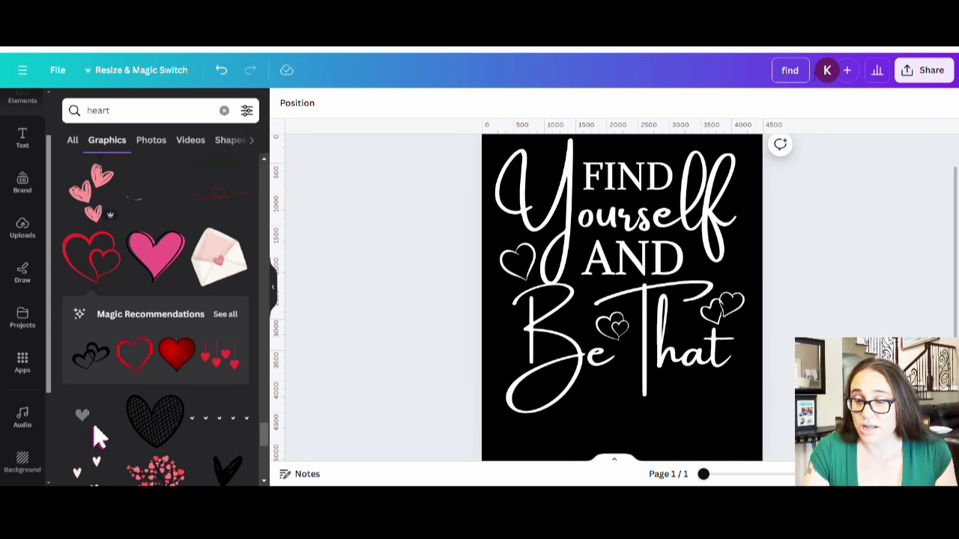
{"action": "type", "text": "yours"}
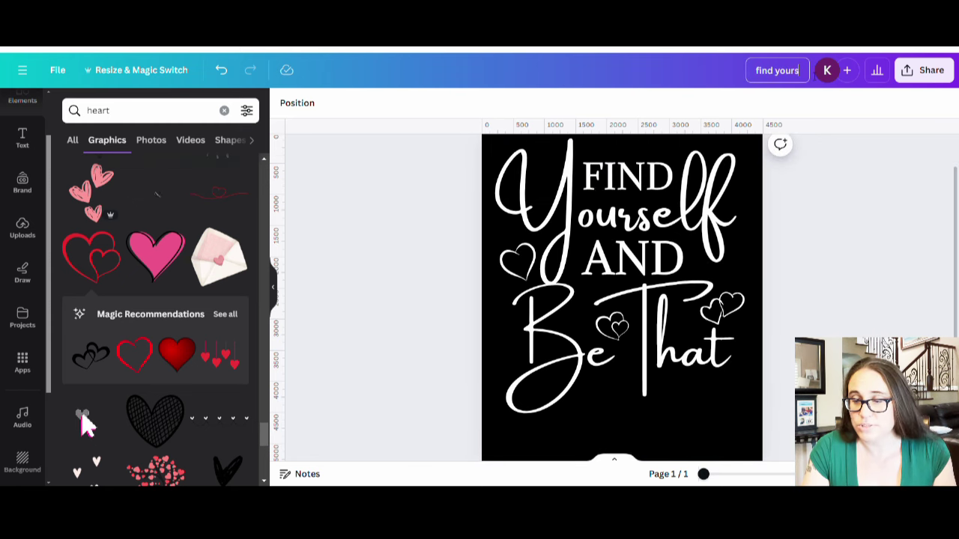
{"action": "type", "text": "elf and be"}
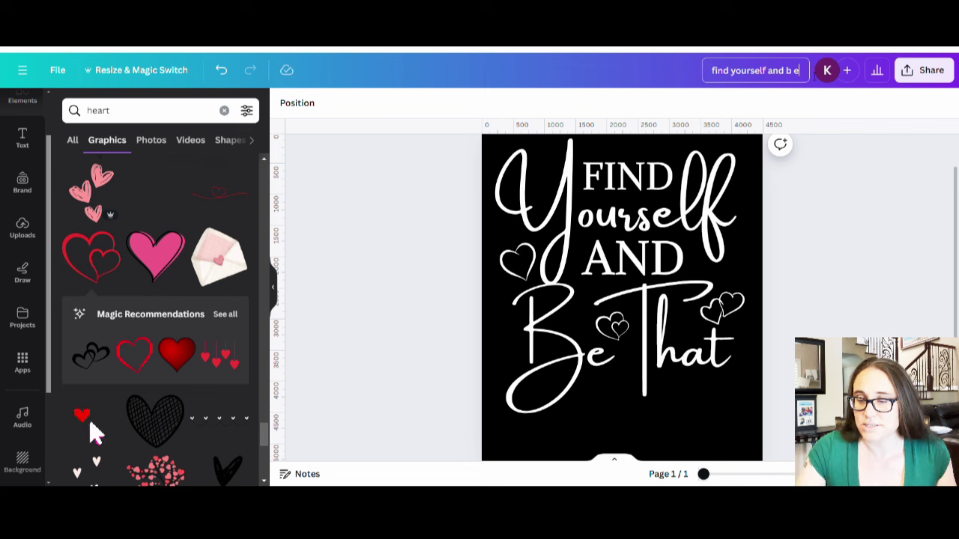
{"action": "type", "text": " that"}
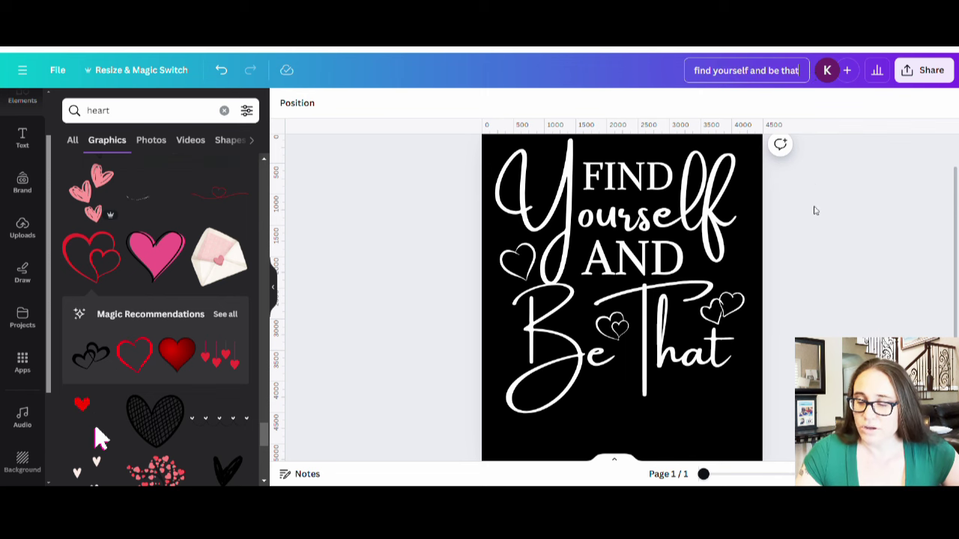
{"action": "key", "text": "Return"}
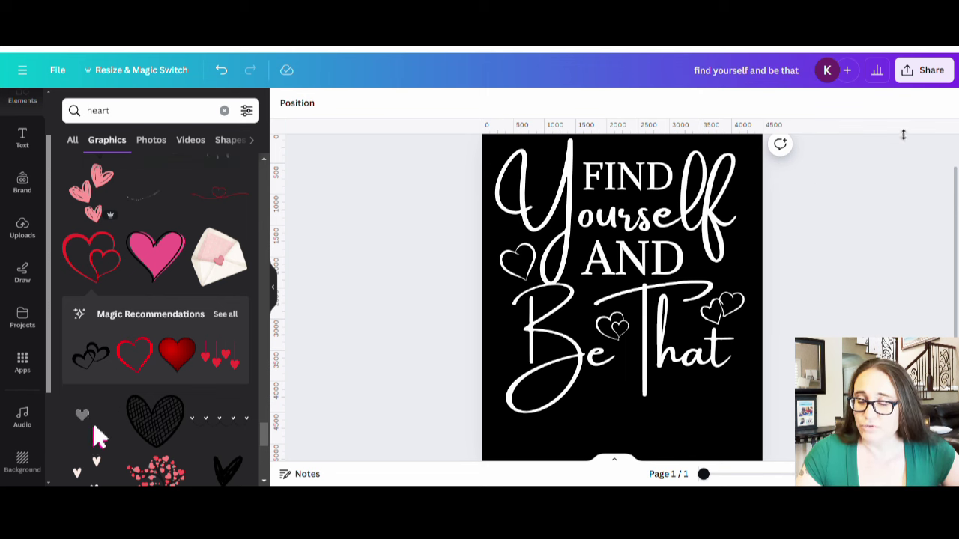
Download the design as a 4,500 × 5,400 px PNG with a transparent background
{"action": "left_click", "coordinate": [924, 72]}
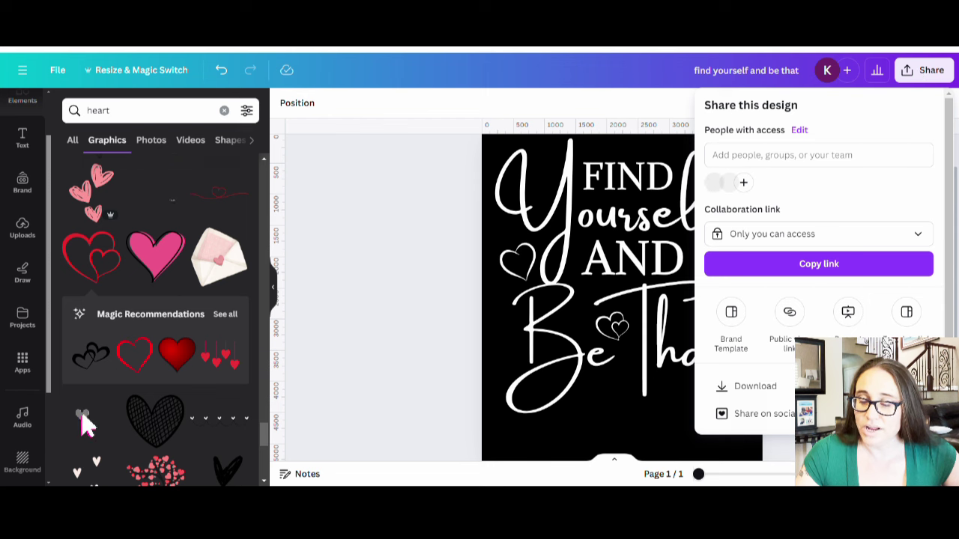
{"action": "left_click", "coordinate": [769, 385]}
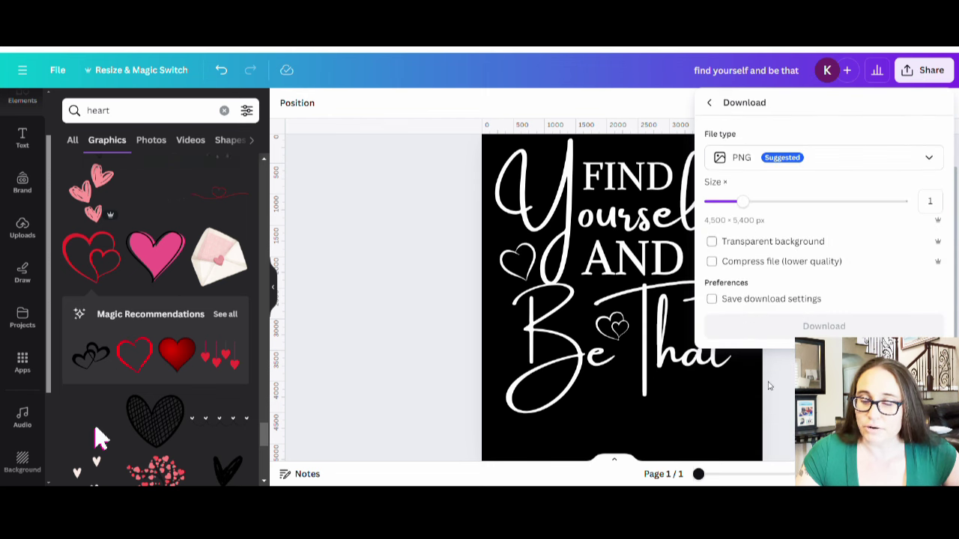
{"action": "left_click", "coordinate": [779, 243]}
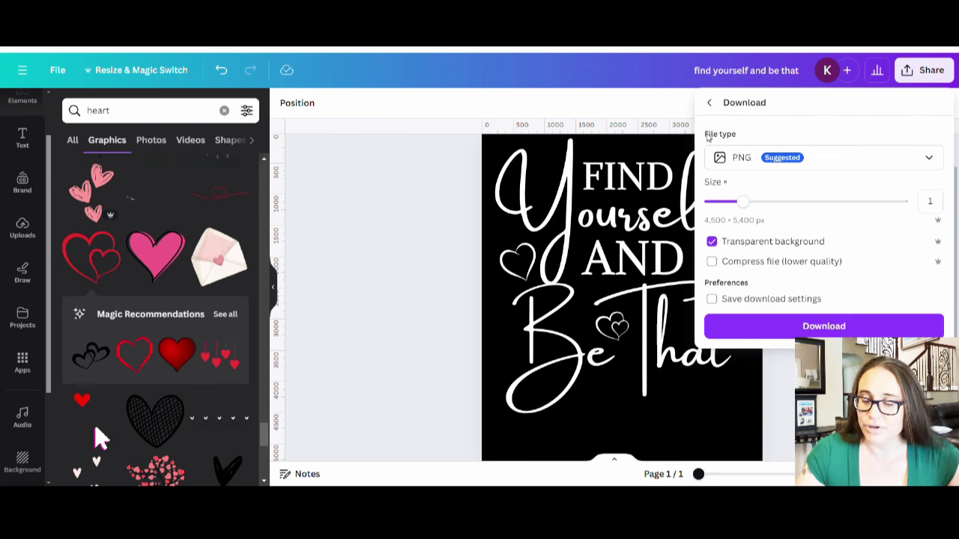
{"action": "left_click", "coordinate": [800, 333]}
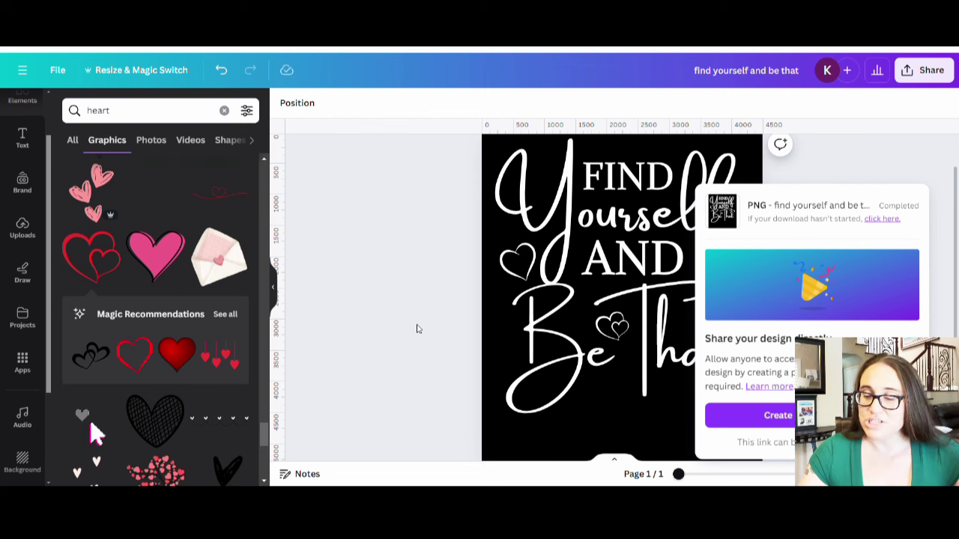
{"action": "left_click", "coordinate": [411, 298]}
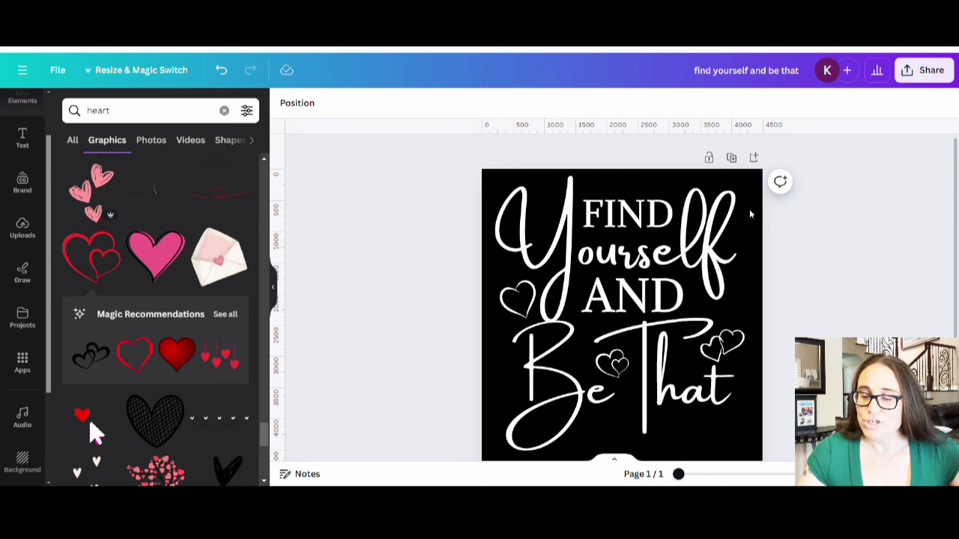
Duplicate the page and set the copy's background to medium grey
{"action": "left_click", "coordinate": [733, 160]}
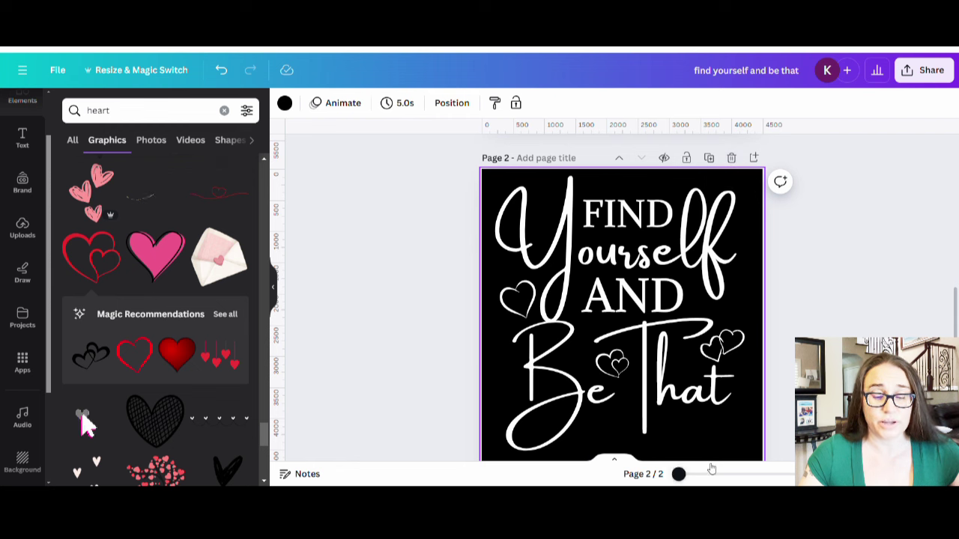
{"action": "left_click", "coordinate": [284, 104]}
{"action": "left_click", "coordinate": [137, 349]}
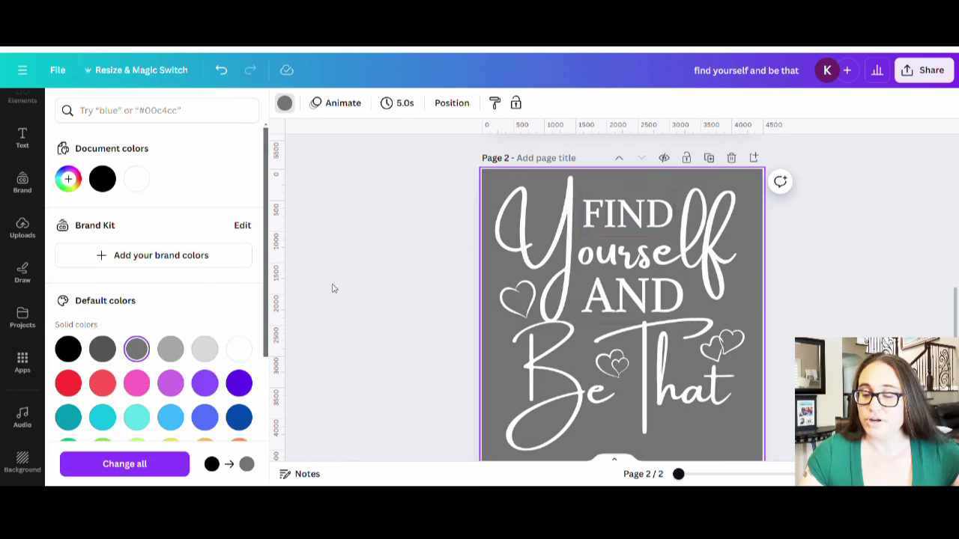
{"action": "left_click", "coordinate": [849, 250]}
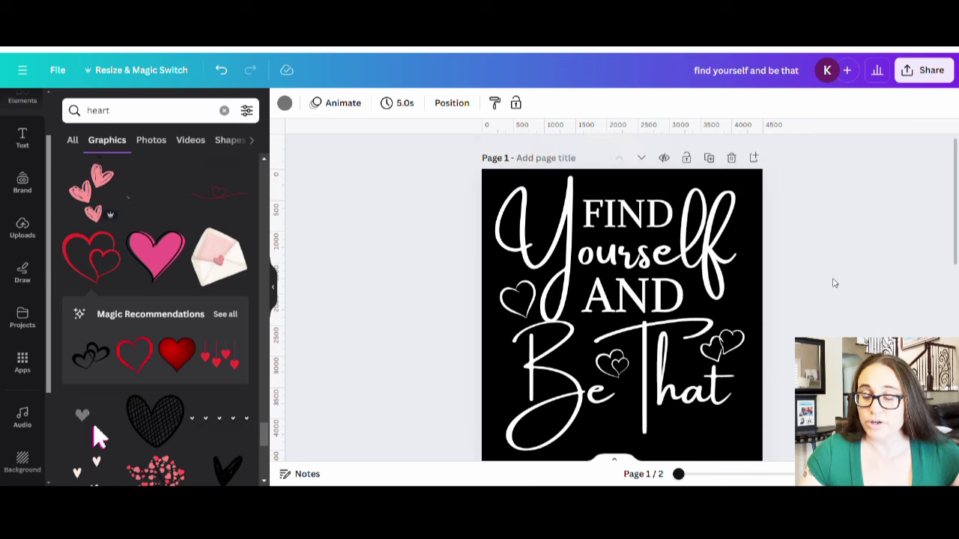
Recolour "FIND", "Yourself" and "AND" on page 2 black
{"action": "scroll", "coordinate": [834, 283], "scroll_direction": "down", "scroll_amount": 5}
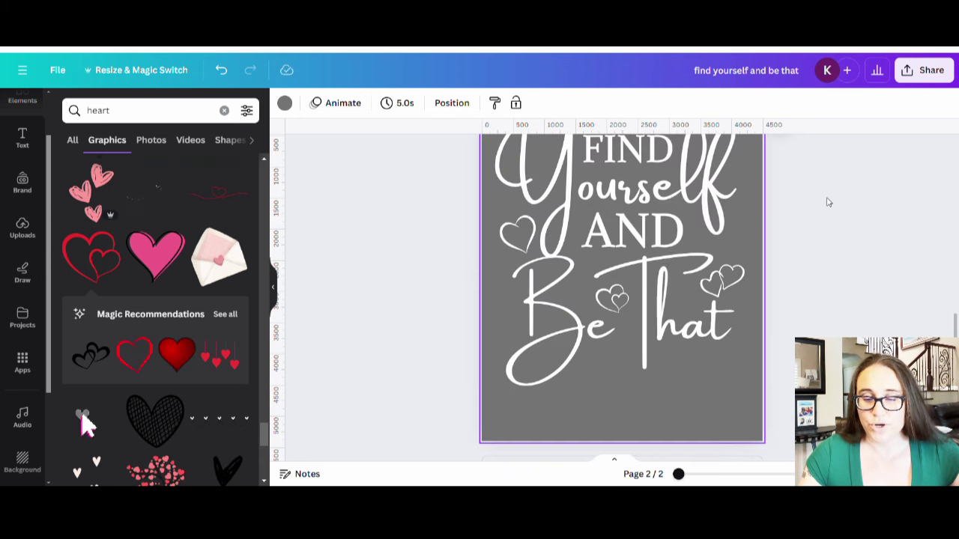
{"action": "scroll", "coordinate": [828, 202], "scroll_direction": "up", "scroll_amount": 2}
{"action": "left_click", "coordinate": [637, 217]}
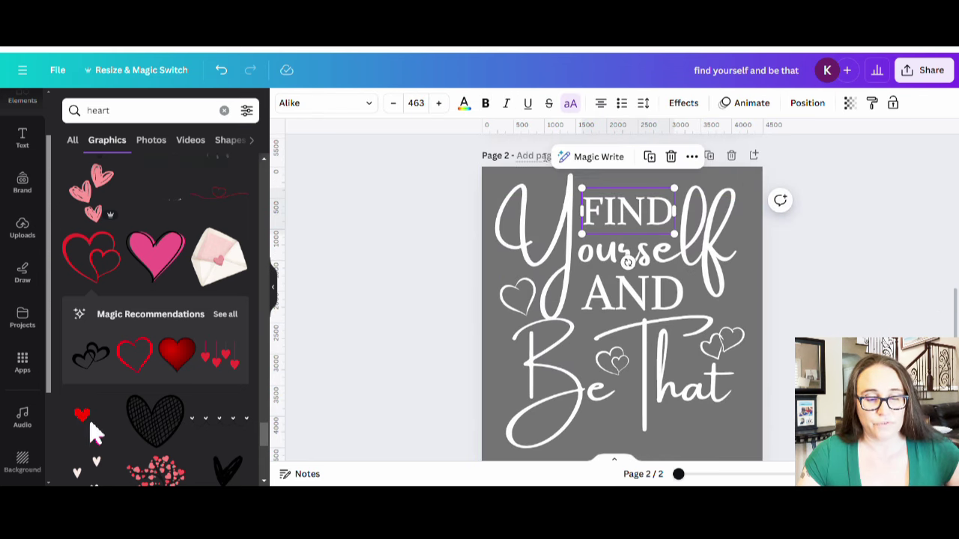
{"action": "left_click", "coordinate": [464, 102]}
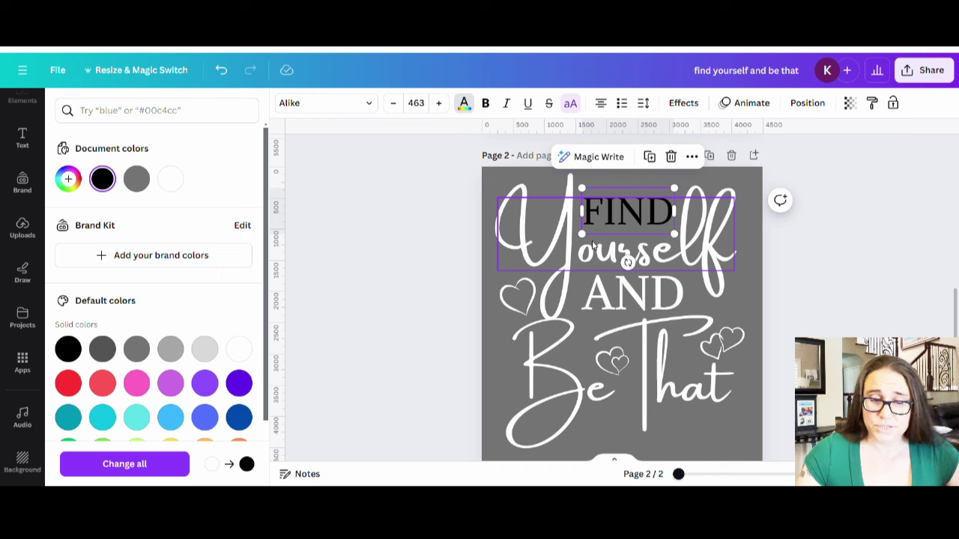
{"action": "left_click", "coordinate": [109, 182]}
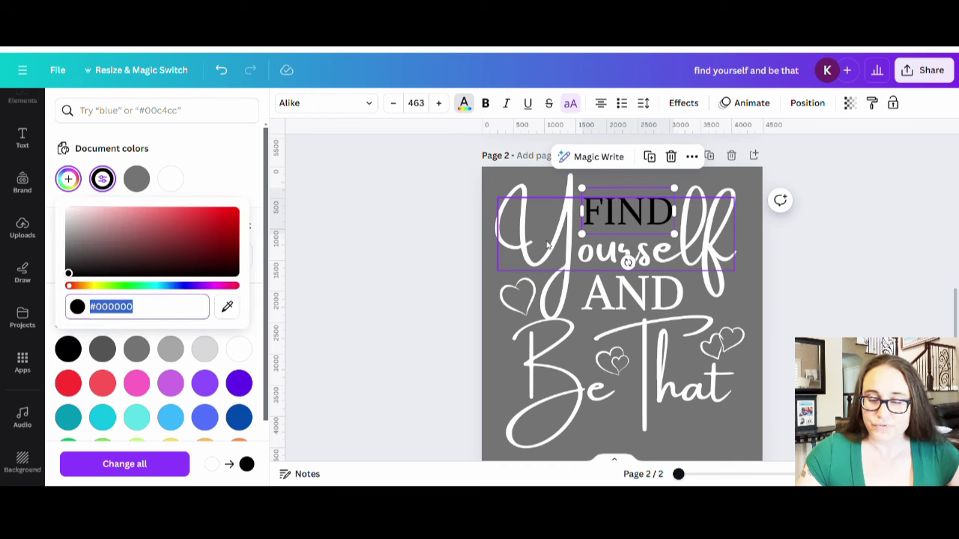
{"action": "left_click", "coordinate": [700, 256]}
{"action": "left_click", "coordinate": [103, 178]}
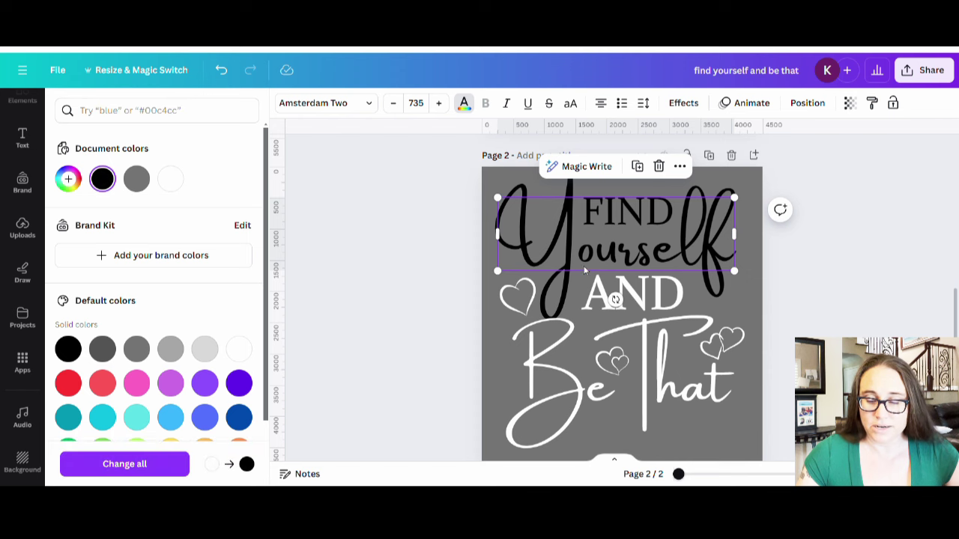
{"action": "left_click", "coordinate": [633, 294]}
{"action": "left_click", "coordinate": [103, 179]}
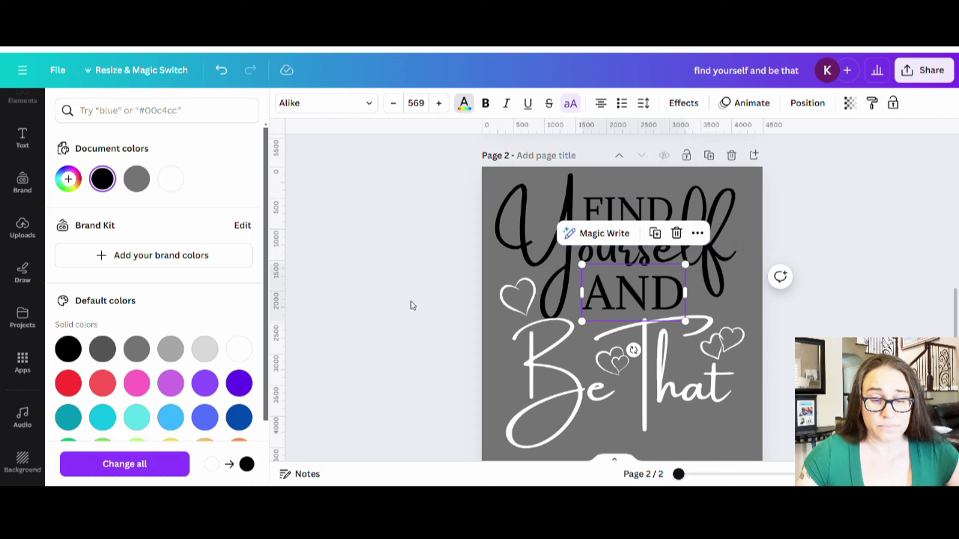
Recolour the words "Be" and "That" on page 2 black
{"action": "left_click", "coordinate": [558, 371]}
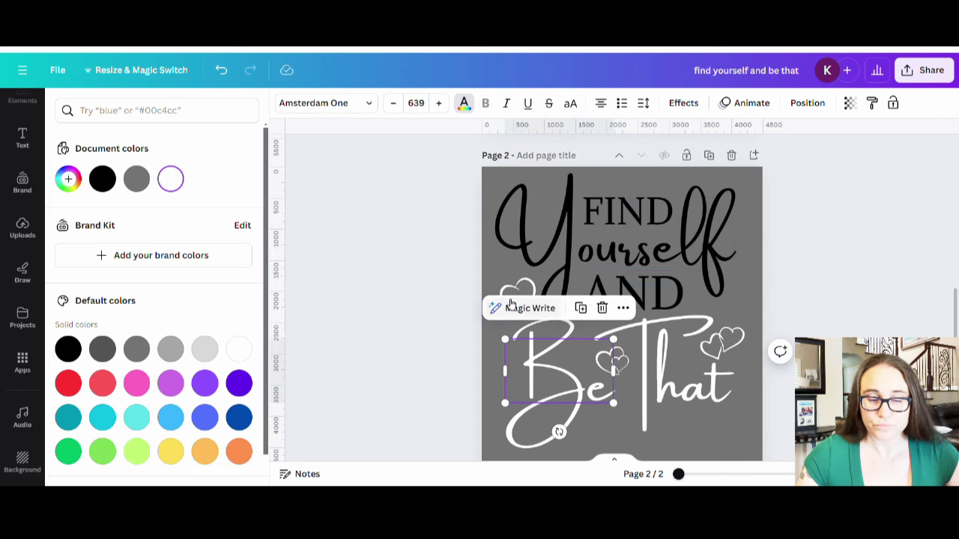
{"action": "left_click", "coordinate": [103, 178]}
{"action": "left_click", "coordinate": [689, 371]}
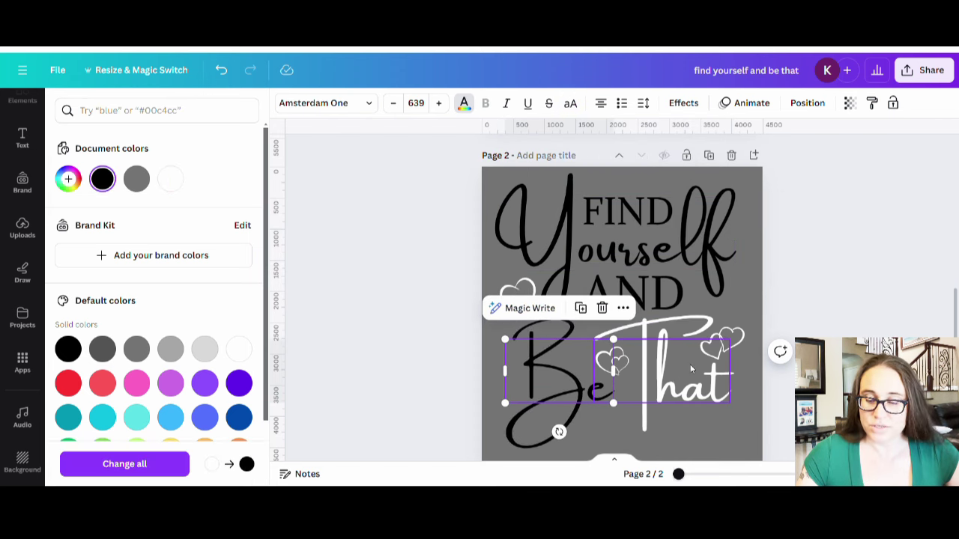
{"action": "left_click", "coordinate": [102, 178]}
{"action": "left_click", "coordinate": [539, 359]}
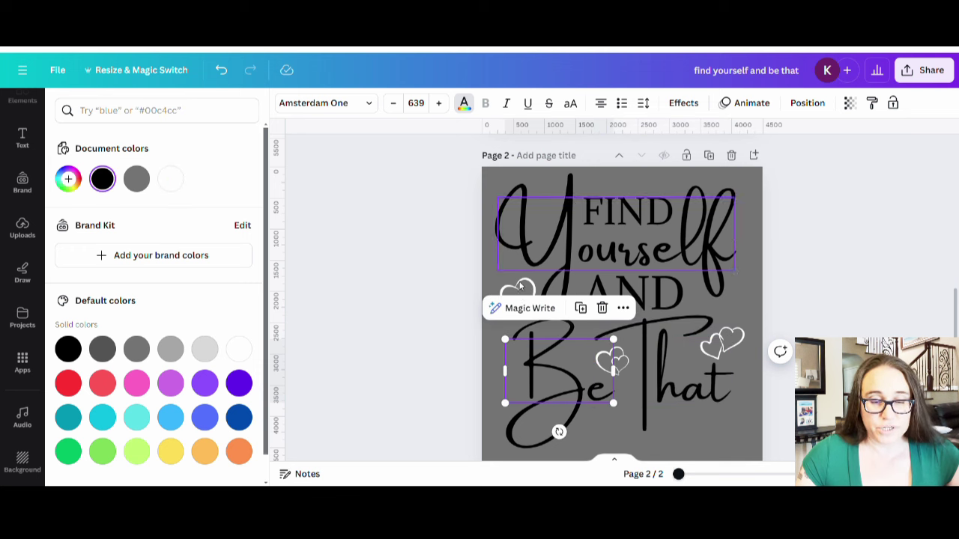
Recolour the two double-heart graphics on page 2 black, the one above "That" and the one above the "e"
{"action": "left_click", "coordinate": [521, 266]}
{"action": "left_click", "coordinate": [742, 337]}
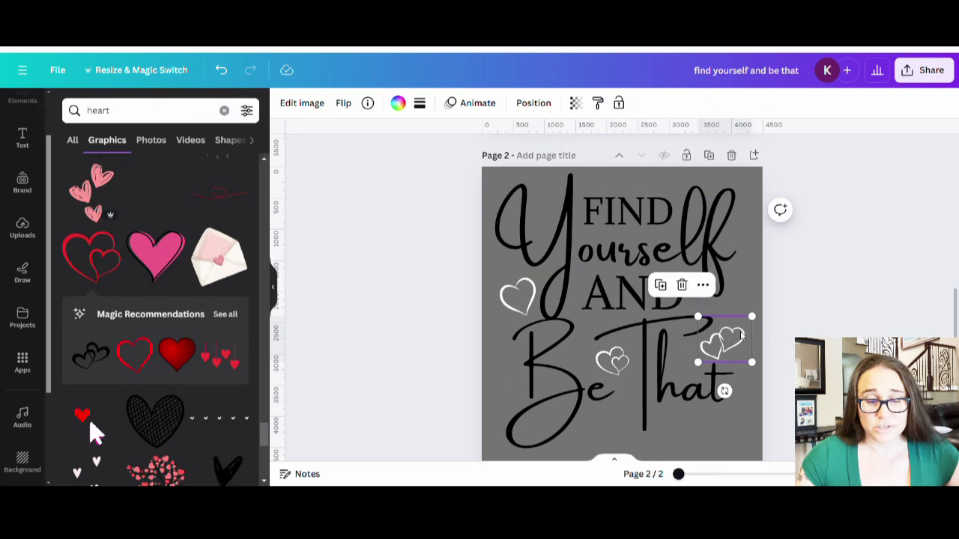
{"action": "left_click", "coordinate": [397, 103]}
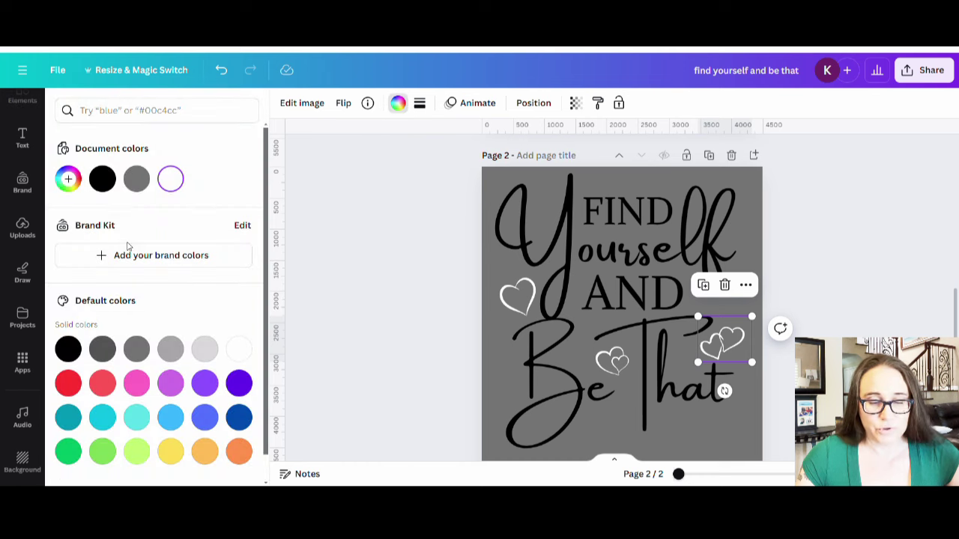
{"action": "left_click", "coordinate": [116, 184]}
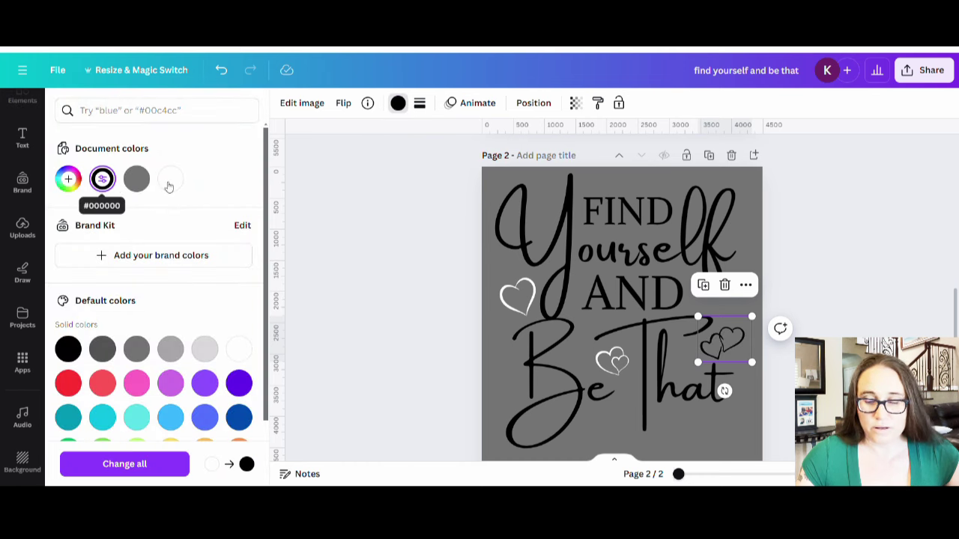
{"action": "left_click", "coordinate": [620, 360]}
{"action": "left_click", "coordinate": [103, 182]}
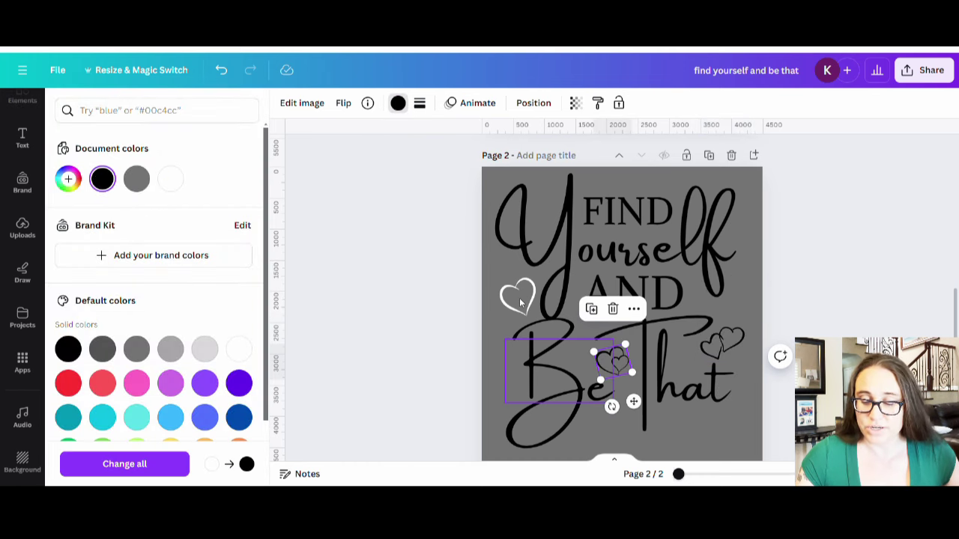
Recolour both parts of the single heart outline beside the Y's tail on page 2 black
{"action": "left_click", "coordinate": [516, 296]}
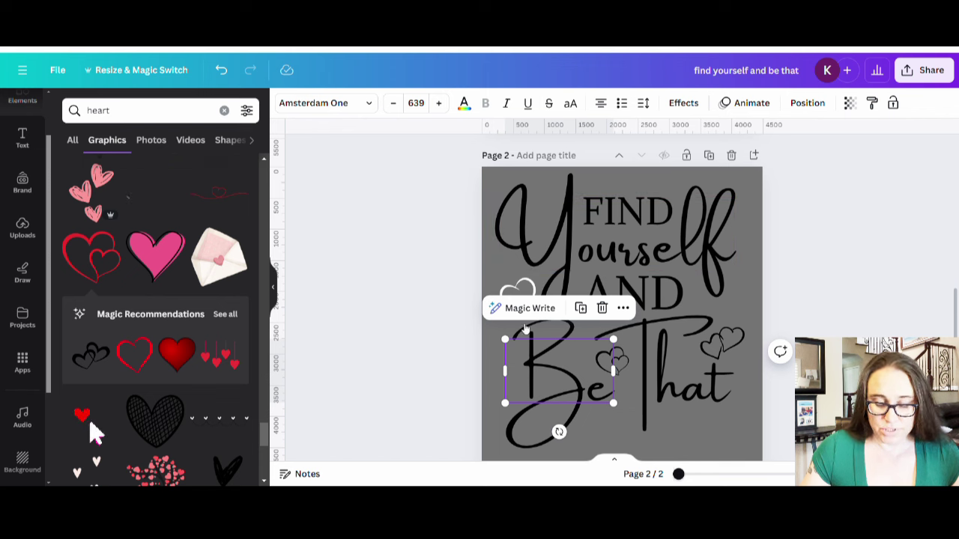
{"action": "key", "text": "Return"}
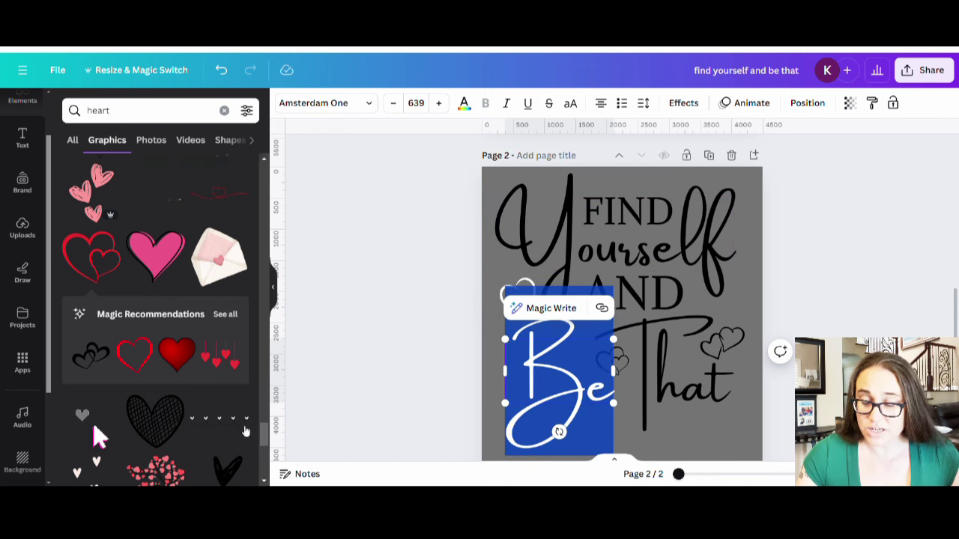
{"action": "key", "text": "Escape"}
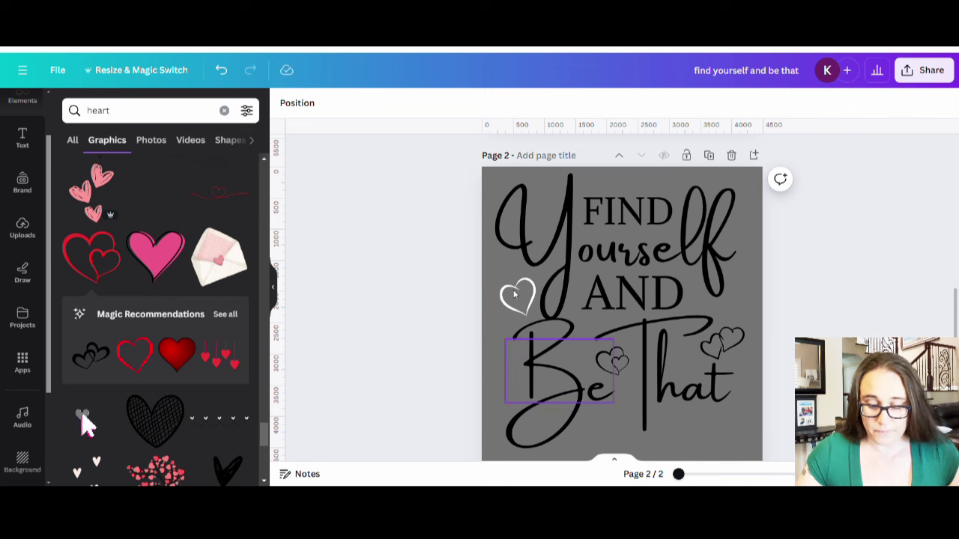
{"action": "left_click", "coordinate": [551, 272]}
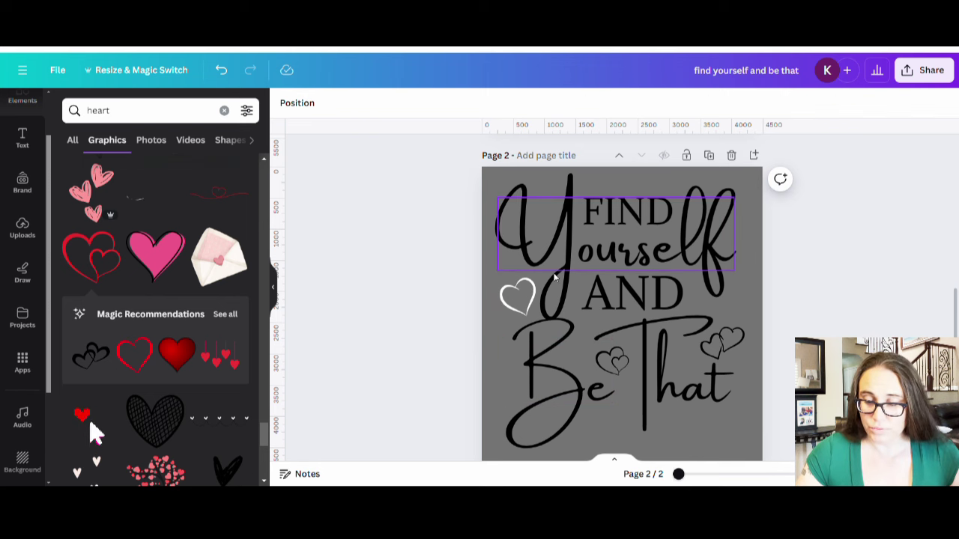
{"action": "left_click", "coordinate": [517, 295]}
{"action": "left_click", "coordinate": [418, 103]}
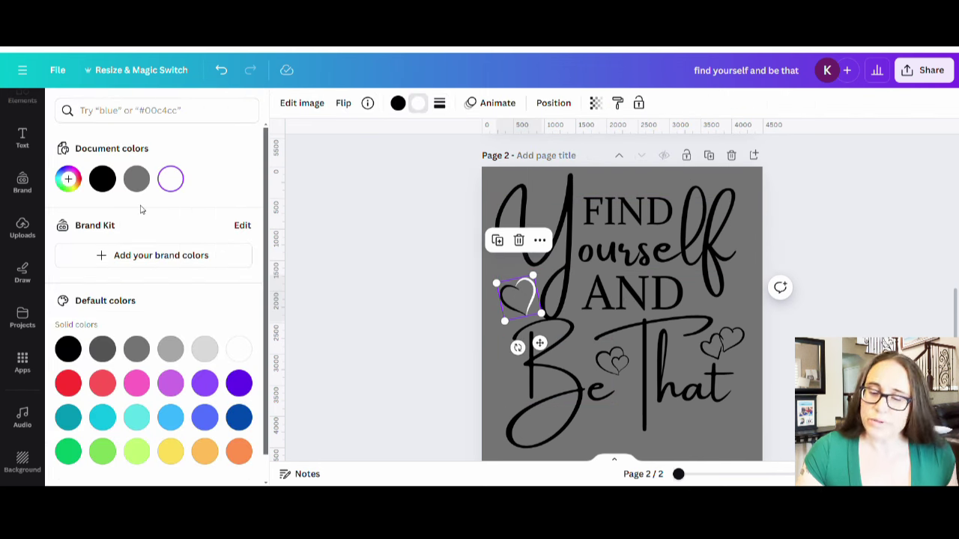
{"action": "left_click", "coordinate": [107, 185]}
{"action": "left_click", "coordinate": [380, 257]}
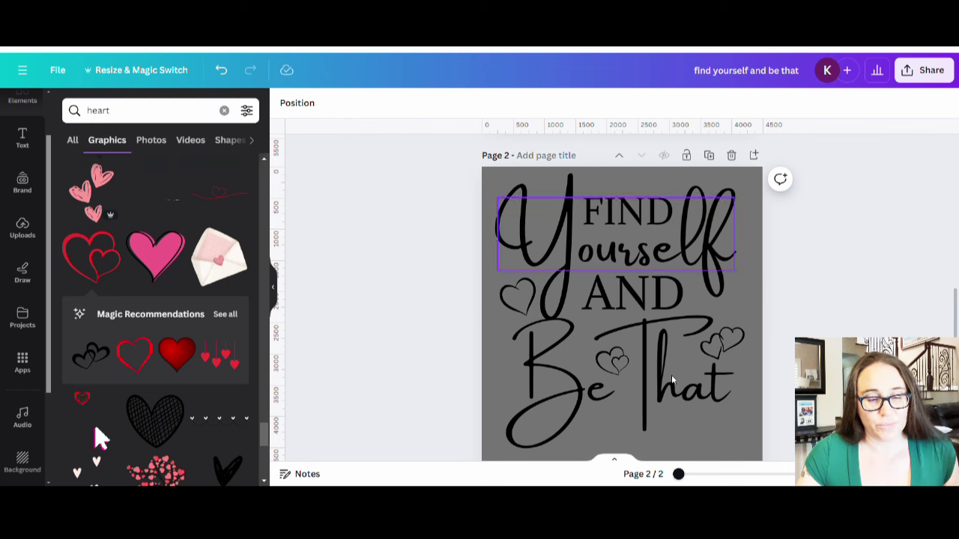
Set the background of page 2 to white
{"action": "left_click", "coordinate": [753, 442]}
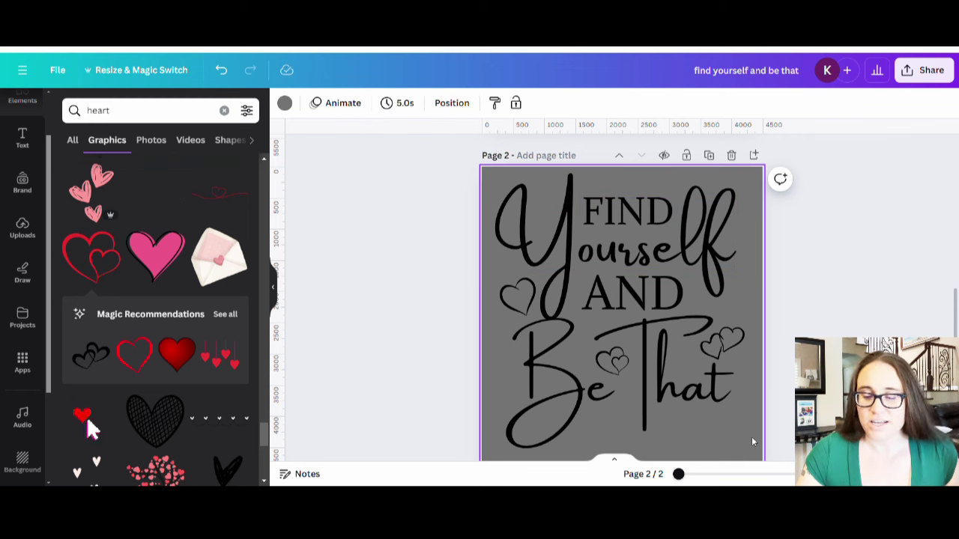
{"action": "left_click", "coordinate": [286, 104]}
{"action": "left_click", "coordinate": [170, 178]}
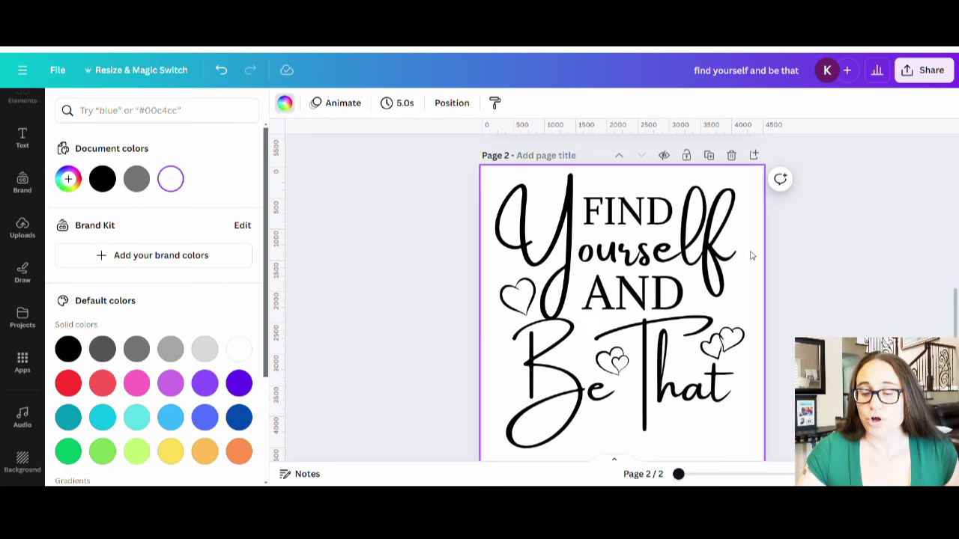
{"action": "left_click", "coordinate": [831, 259]}
Compare the black-on-white version on page 2 with the white-on-black version on page 1
{"action": "scroll", "coordinate": [674, 300], "scroll_direction": "down", "scroll_amount": 1}
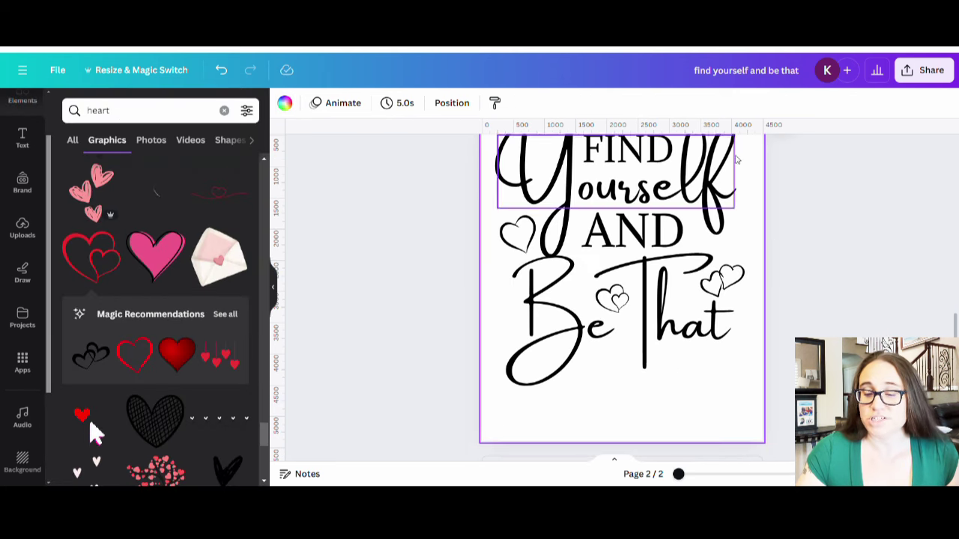
{"action": "scroll", "coordinate": [736, 159], "scroll_direction": "up", "scroll_amount": 1}
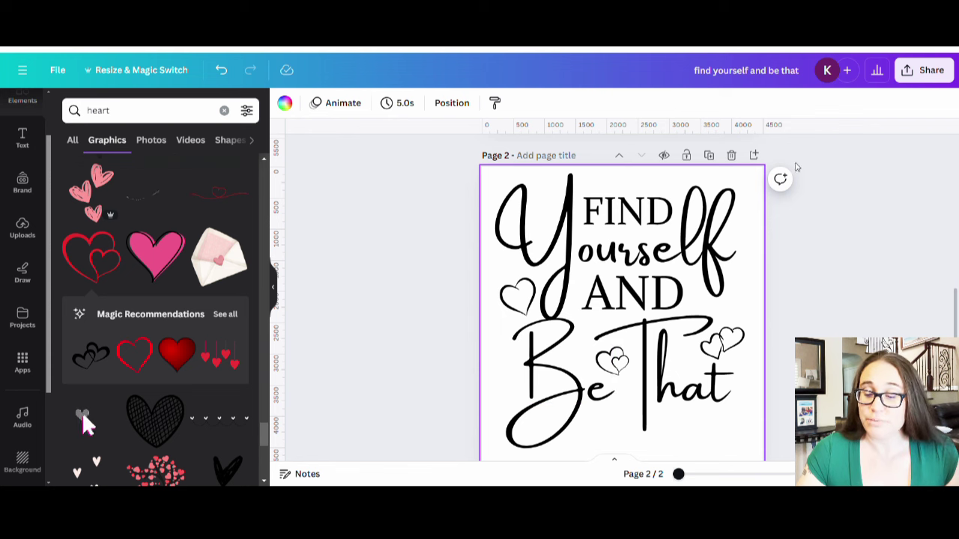
{"action": "scroll", "coordinate": [642, 322], "scroll_direction": "up", "scroll_amount": 2}
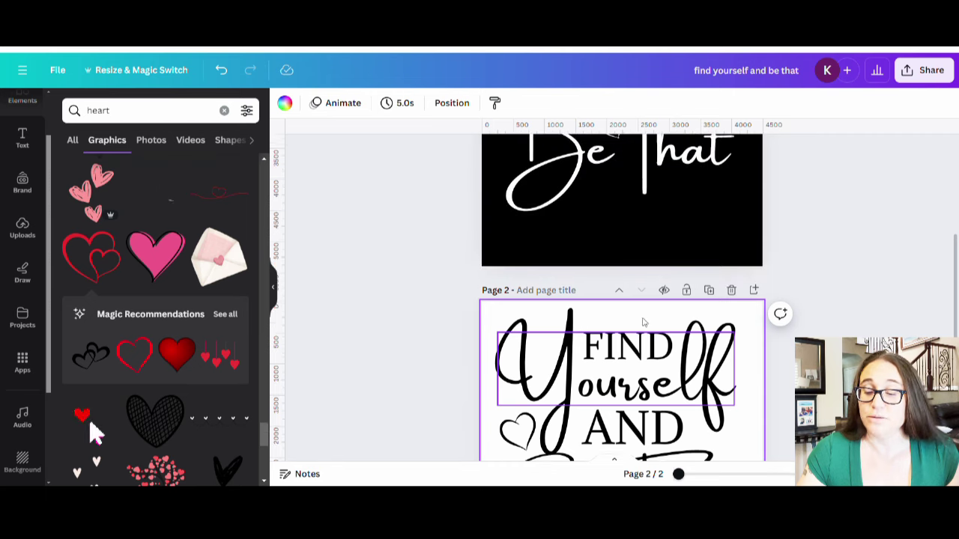
{"action": "scroll", "coordinate": [643, 322], "scroll_direction": "up", "scroll_amount": 1}
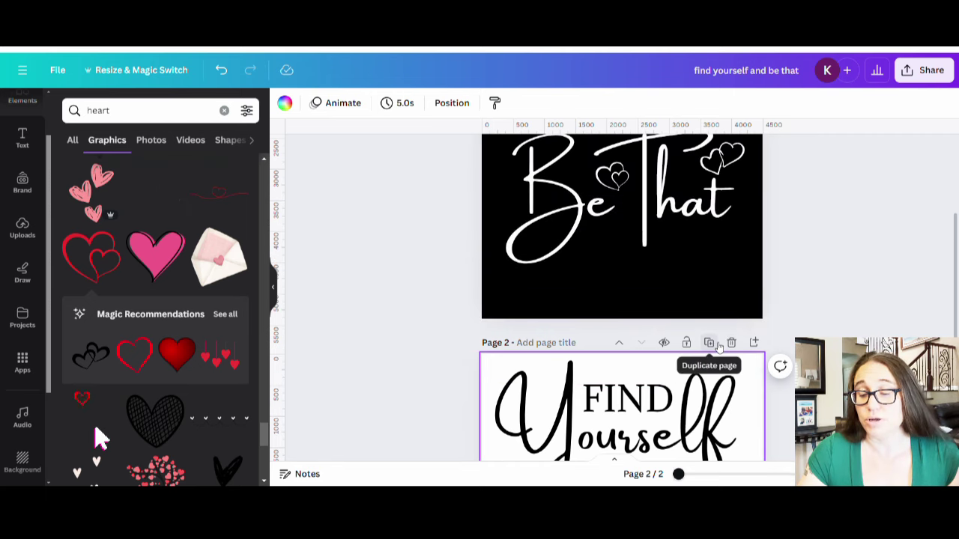
{"action": "scroll", "coordinate": [717, 346], "scroll_direction": "down", "scroll_amount": 3}
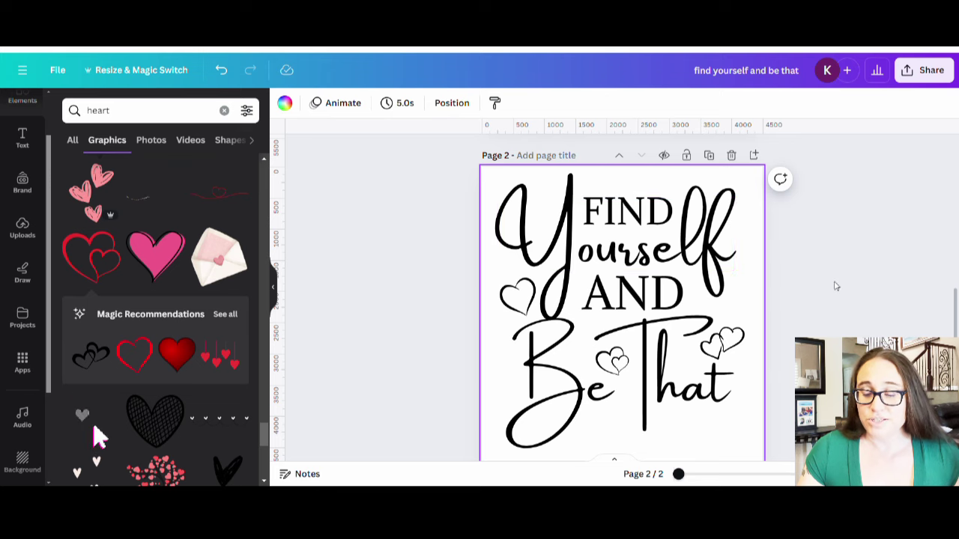
{"action": "scroll", "coordinate": [831, 282], "scroll_direction": "up", "scroll_amount": 5}
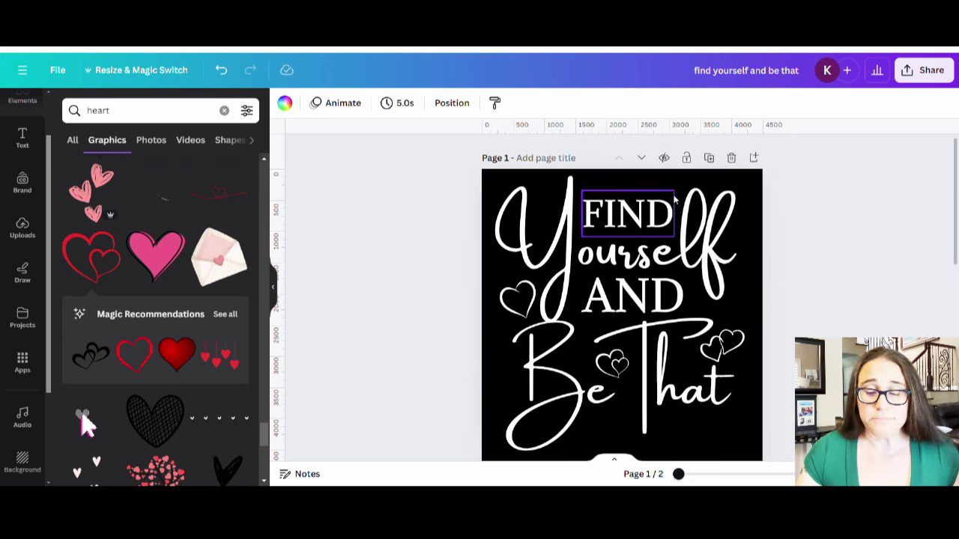